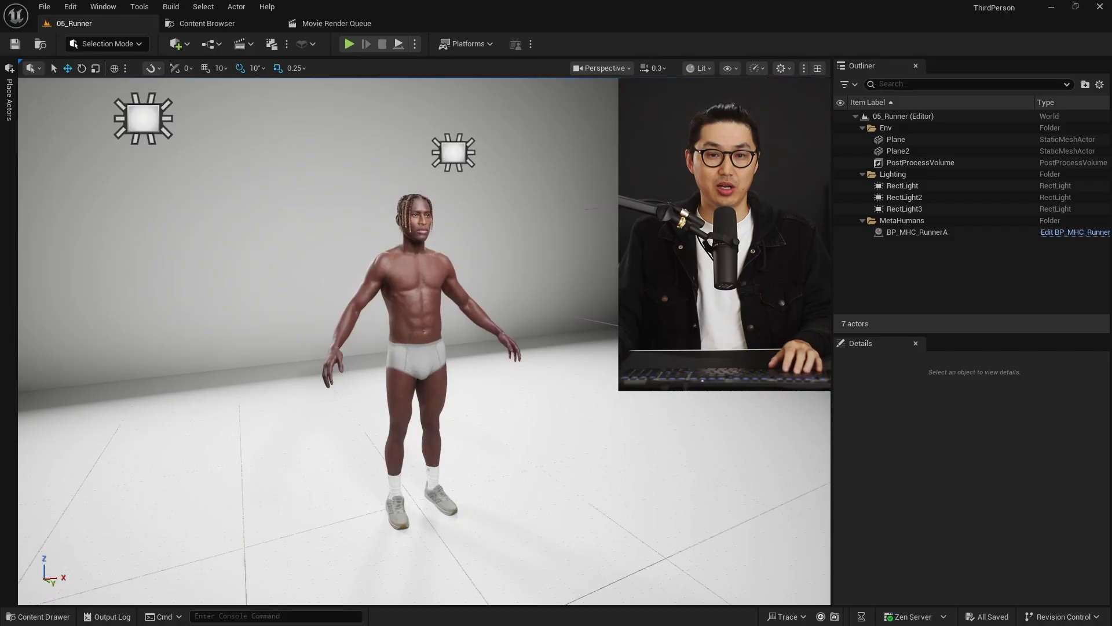
- Examine the BP_MHC_RunnerA character in the level from the face down to the running shoes
{"action": "key", "text": "w"}
{"action": "right_click_drag", "start_coordinate": [476, 300], "coordinate": [476, 300]}
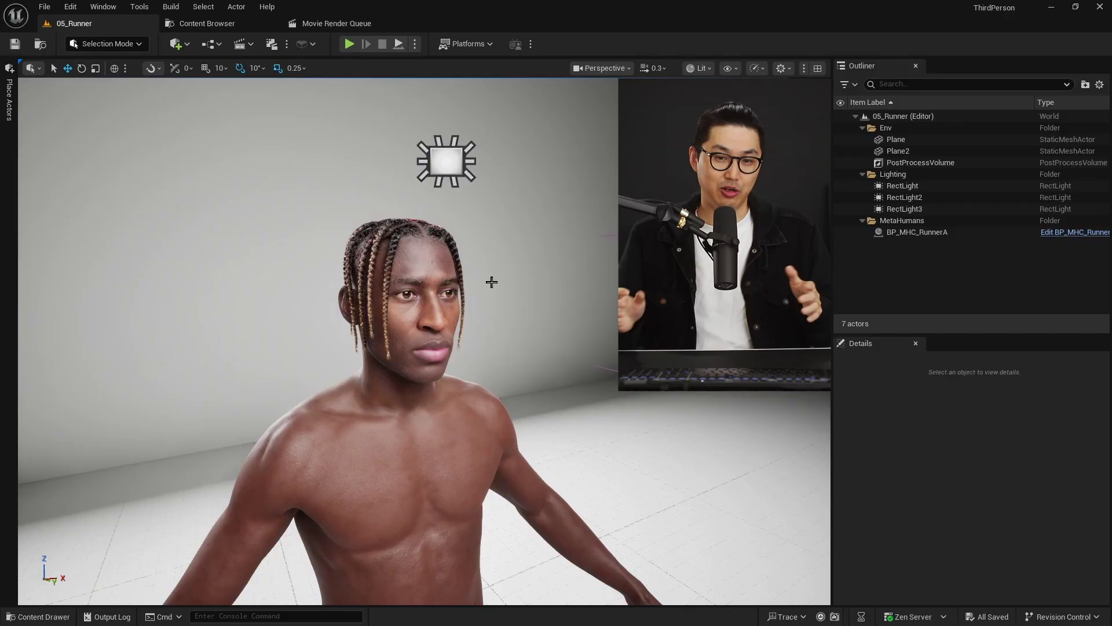
{"action": "key", "text": "s"}
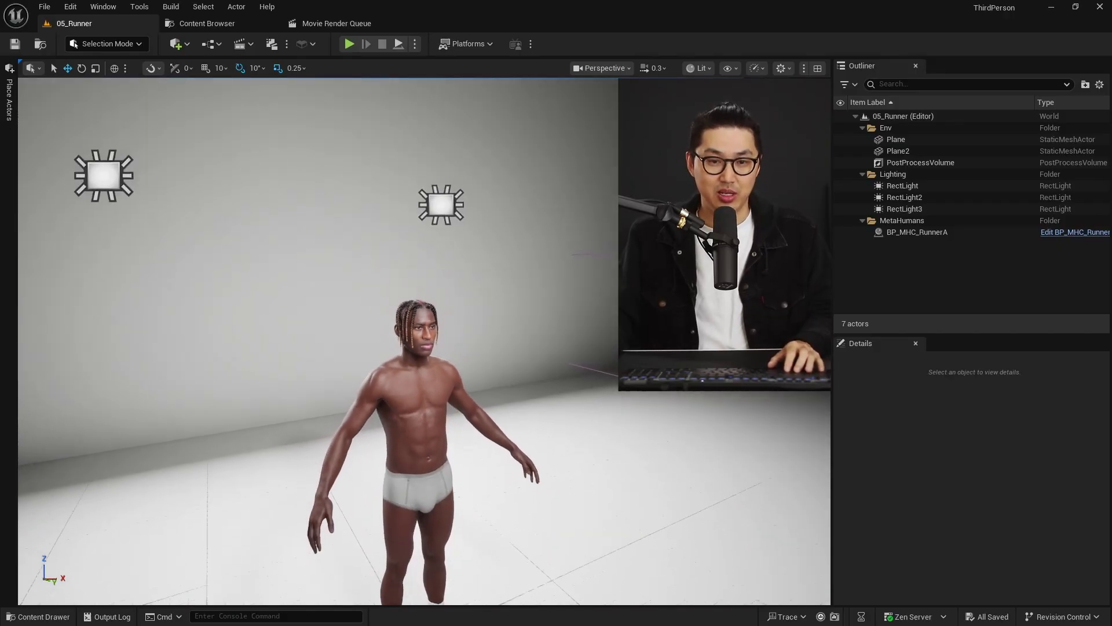
{"action": "key", "text": "q"}
{"action": "key", "text": "w"}
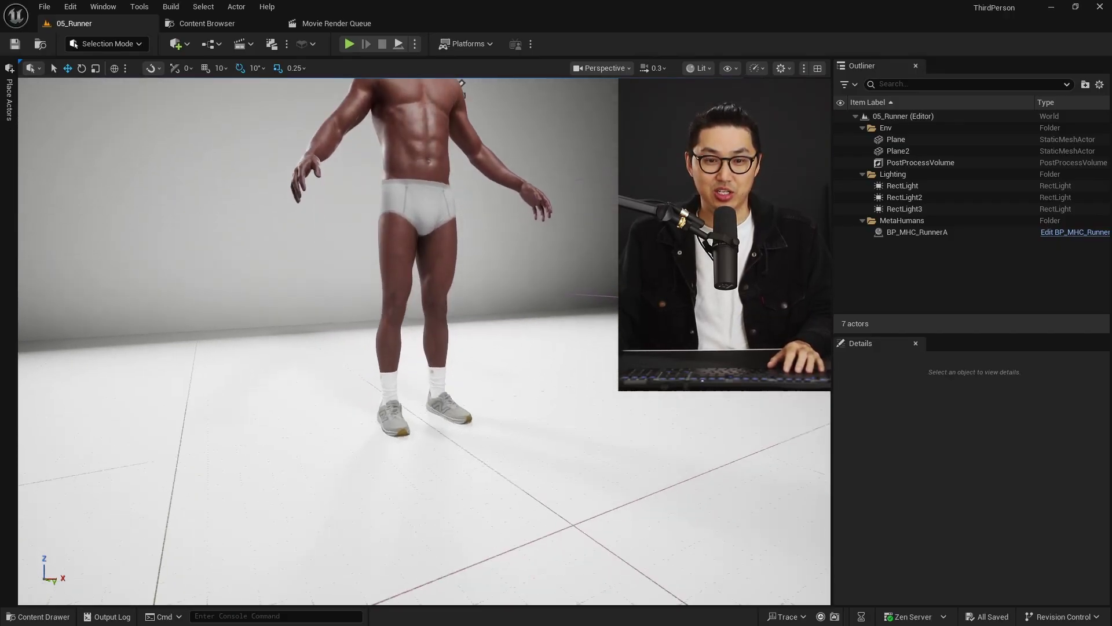
{"action": "scroll", "coordinate": [489, 298], "scroll_direction": "up", "scroll_amount": 5}
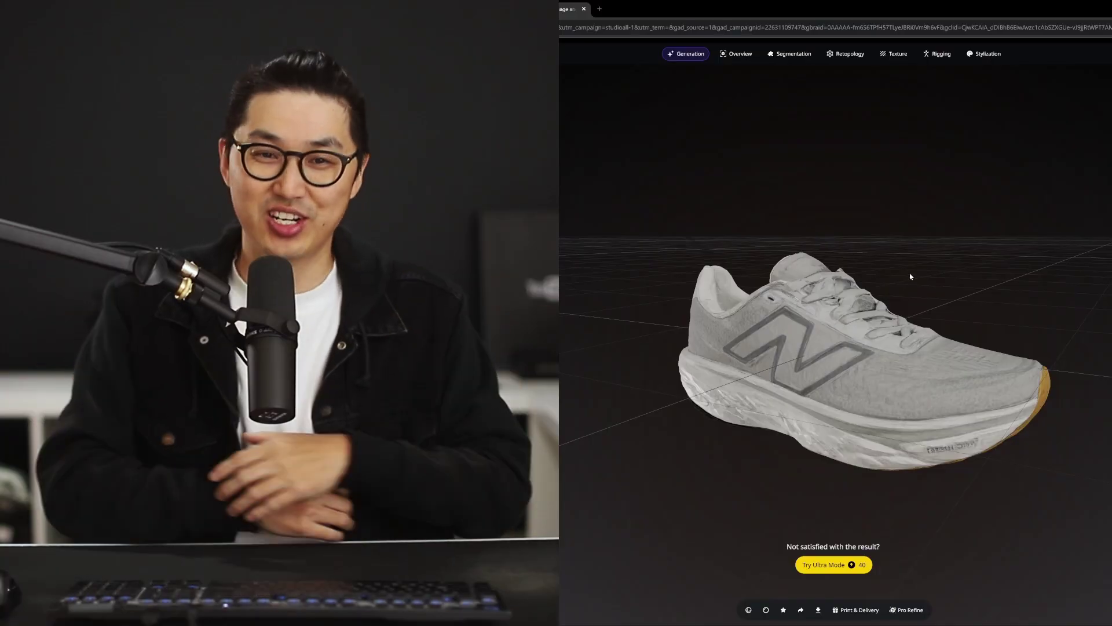
- Inspect the generated running shoe model in Tripo up close, from a distance, and from several sides including the sole
{"action": "scroll", "coordinate": [863, 371], "scroll_direction": "down", "scroll_amount": 3}
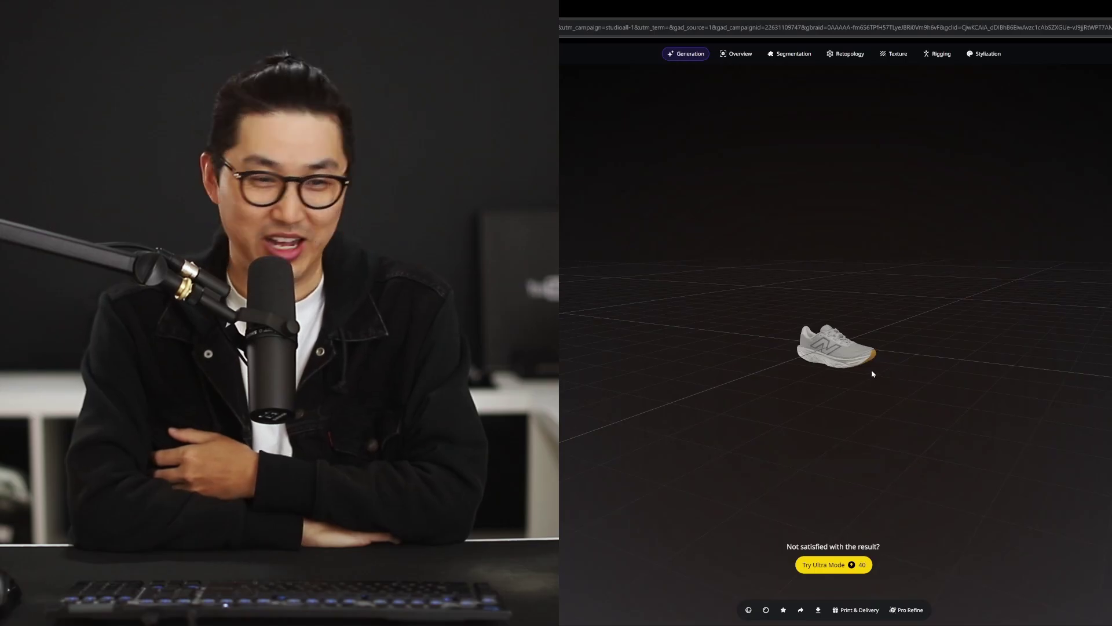
{"action": "scroll", "coordinate": [870, 369], "scroll_direction": "up", "scroll_amount": 3}
{"action": "scroll", "coordinate": [870, 368], "scroll_direction": "down", "scroll_amount": 3}
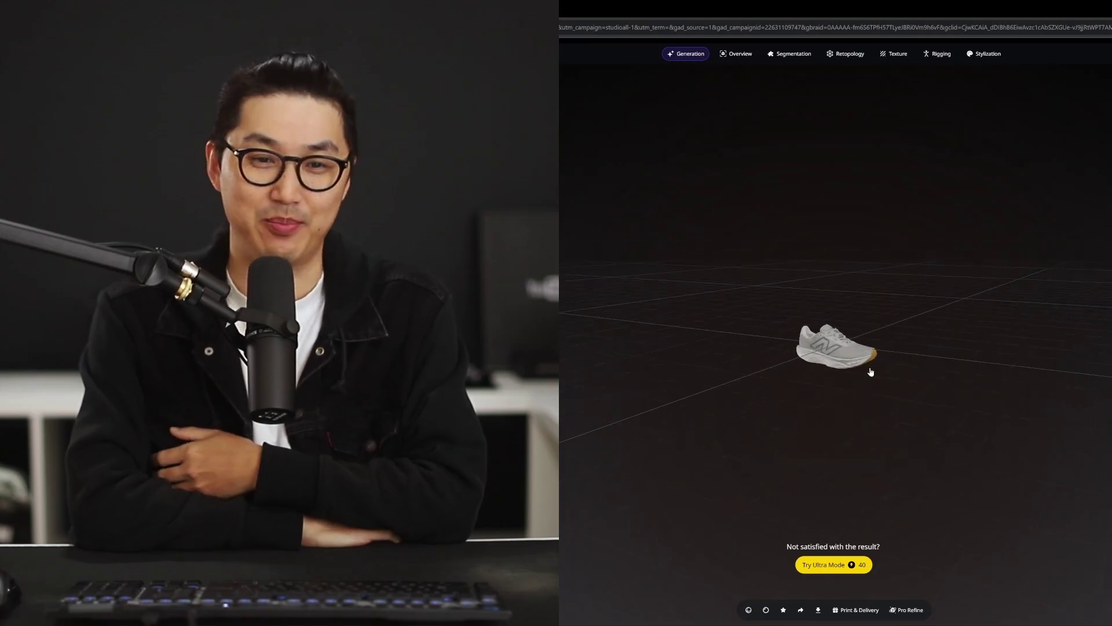
{"action": "scroll", "coordinate": [868, 370], "scroll_direction": "up", "scroll_amount": 10}
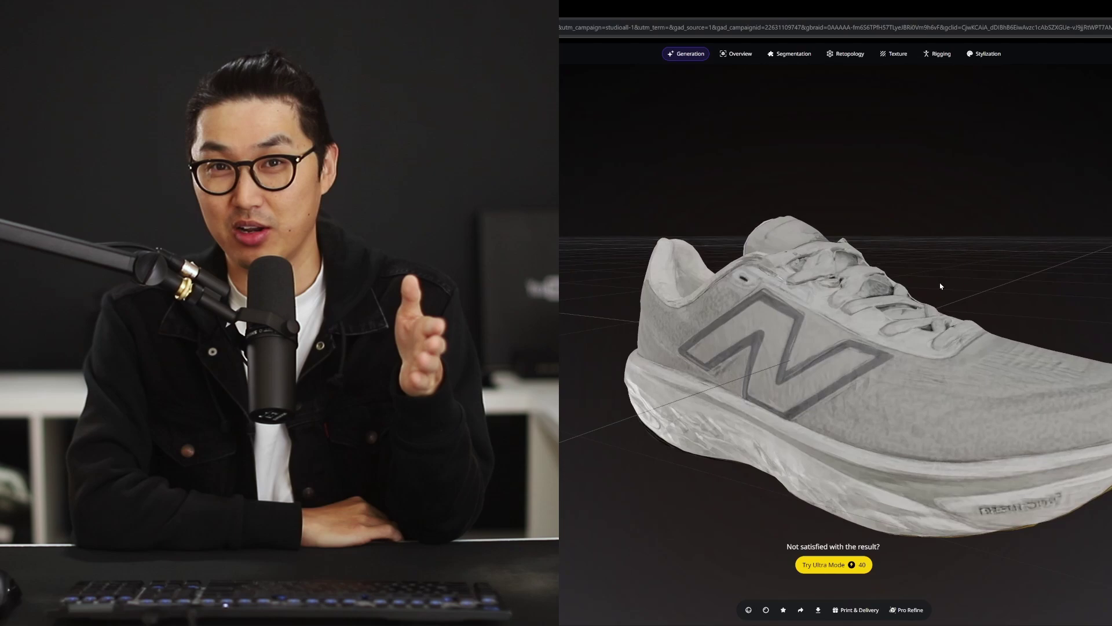
{"action": "left_click_drag", "start_coordinate": [1040, 293], "coordinate": [797, 305]}
{"action": "scroll", "coordinate": [797, 305], "scroll_direction": "down", "scroll_amount": 5}
{"action": "left_click_drag", "start_coordinate": [913, 285], "coordinate": [853, 316]}
{"action": "scroll", "coordinate": [901, 333], "scroll_direction": "down", "scroll_amount": 5}
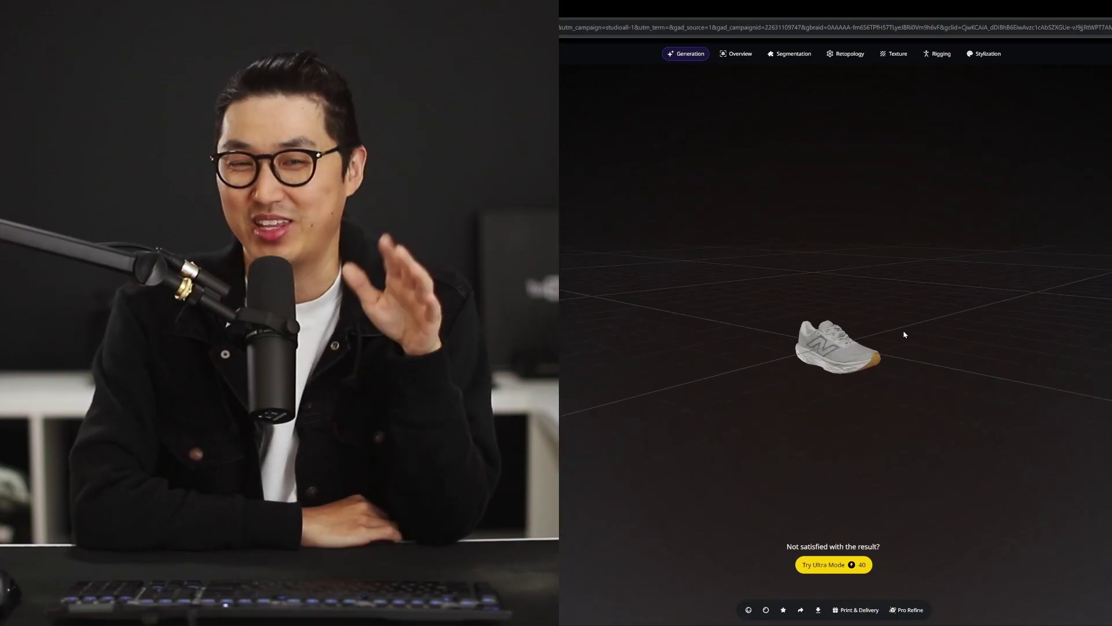
{"action": "scroll", "coordinate": [902, 336], "scroll_direction": "up", "scroll_amount": 5}
{"action": "scroll", "coordinate": [921, 332], "scroll_direction": "down", "scroll_amount": 5}
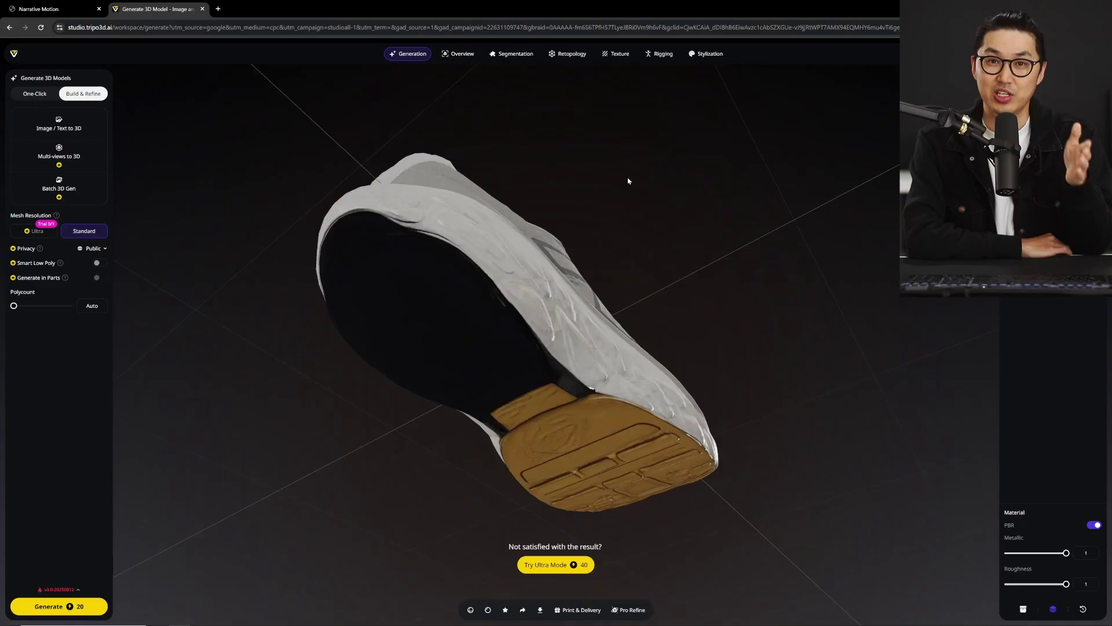
{"action": "left_click_drag", "start_coordinate": [578, 152], "coordinate": [510, 311]}
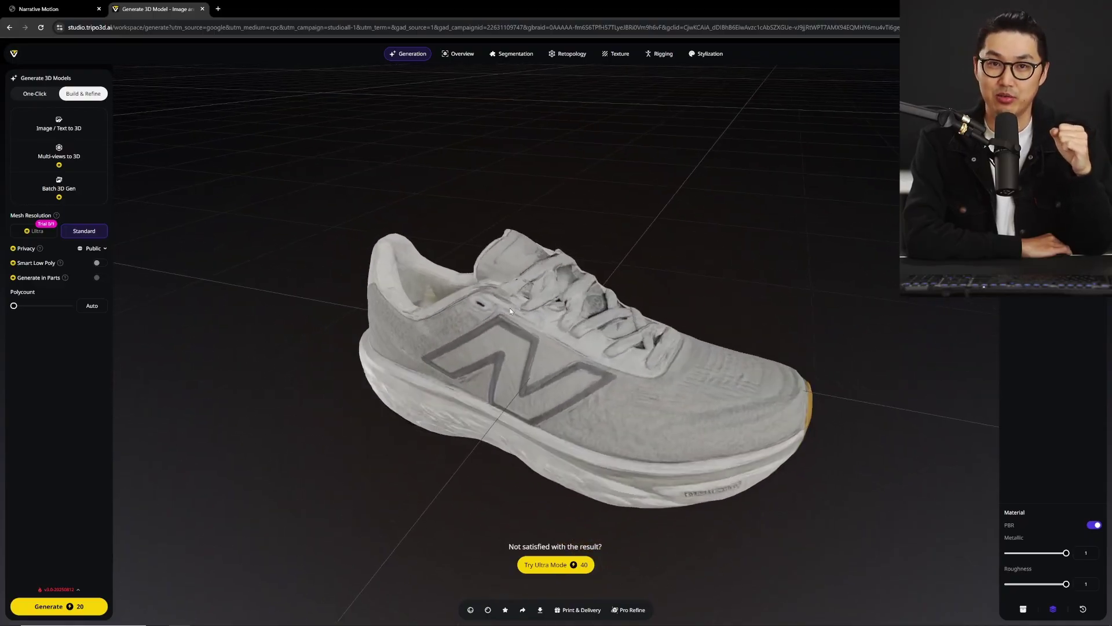
- Show the wireframe over the textured shoe and examine the mesh on both sides
{"action": "left_click", "coordinate": [470, 609]}
{"action": "left_click_drag", "start_coordinate": [753, 280], "coordinate": [517, 264]}
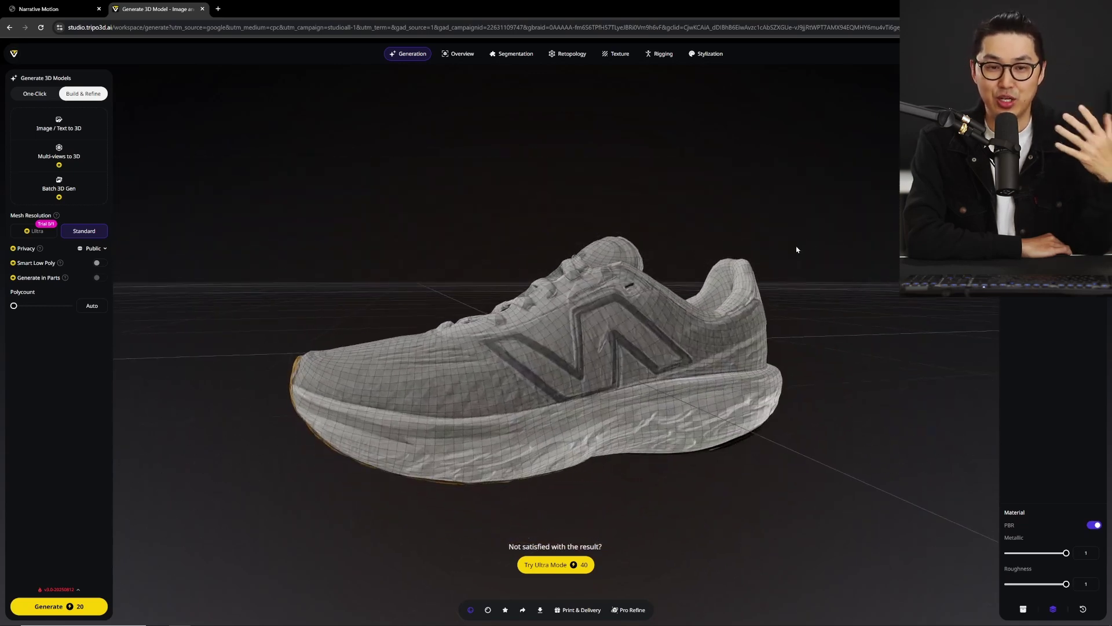
{"action": "left_click_drag", "start_coordinate": [797, 250], "coordinate": [667, 388]}
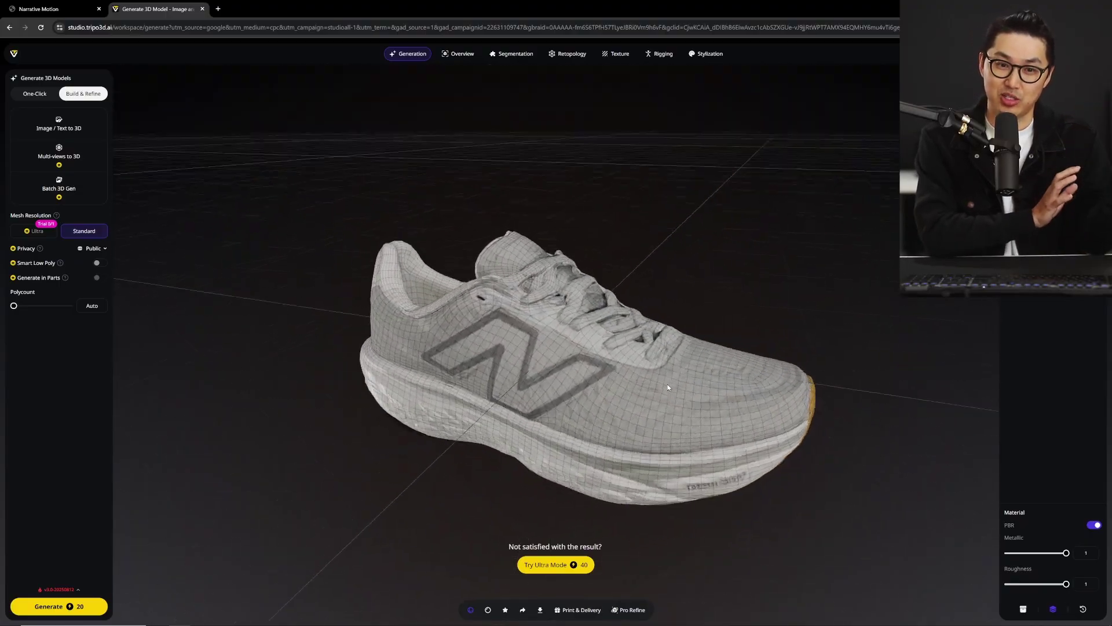
- Display the shoe in Solid Mode and examine its untextured geometry from the front and side
{"action": "left_click", "coordinate": [487, 611]}
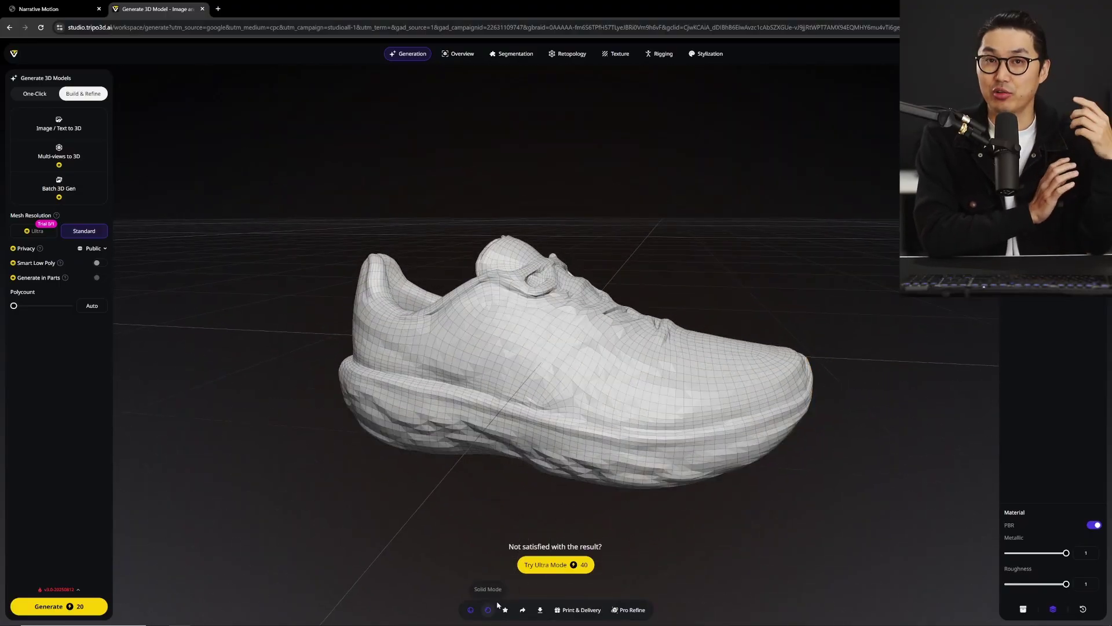
{"action": "left_click_drag", "start_coordinate": [824, 281], "coordinate": [667, 303]}
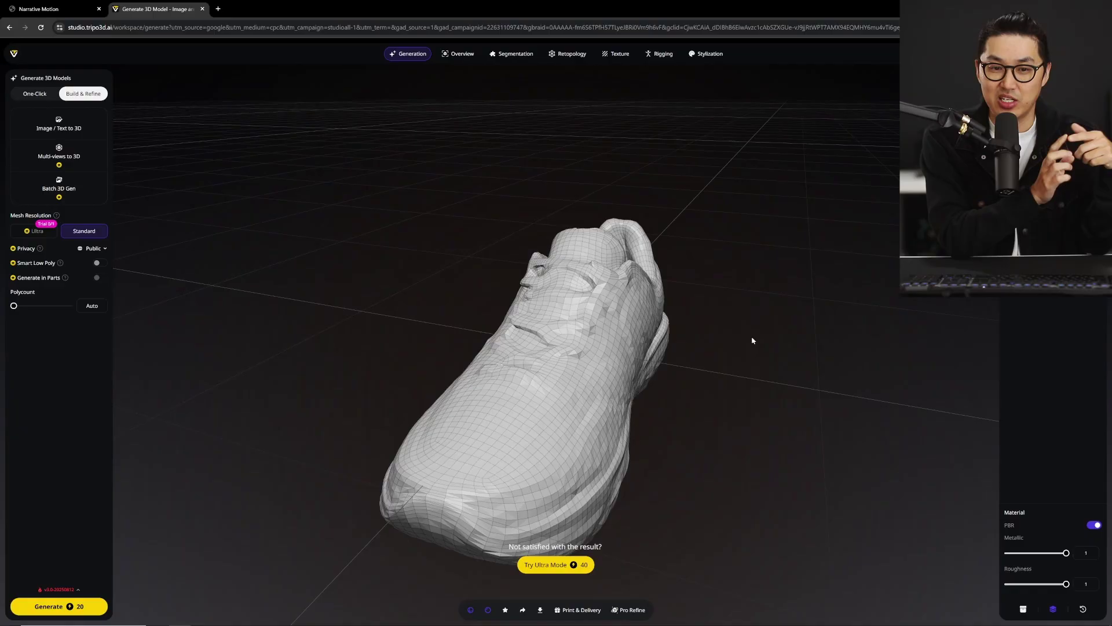
{"action": "left_click_drag", "start_coordinate": [753, 341], "coordinate": [396, 366]}
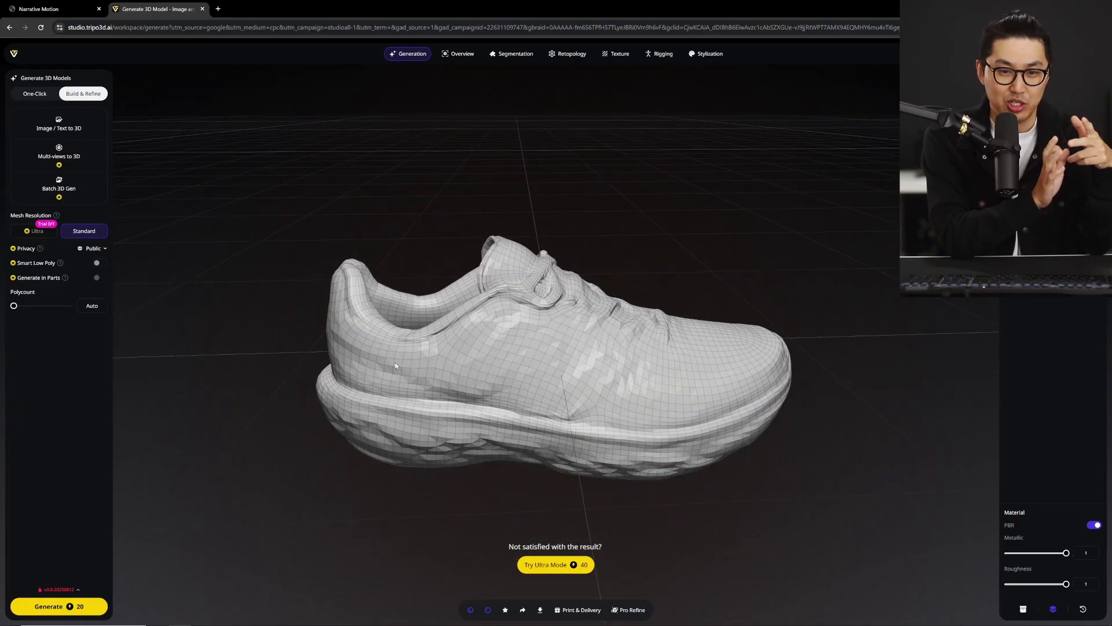
{"action": "left_click_drag", "start_coordinate": [805, 263], "coordinate": [730, 247]}
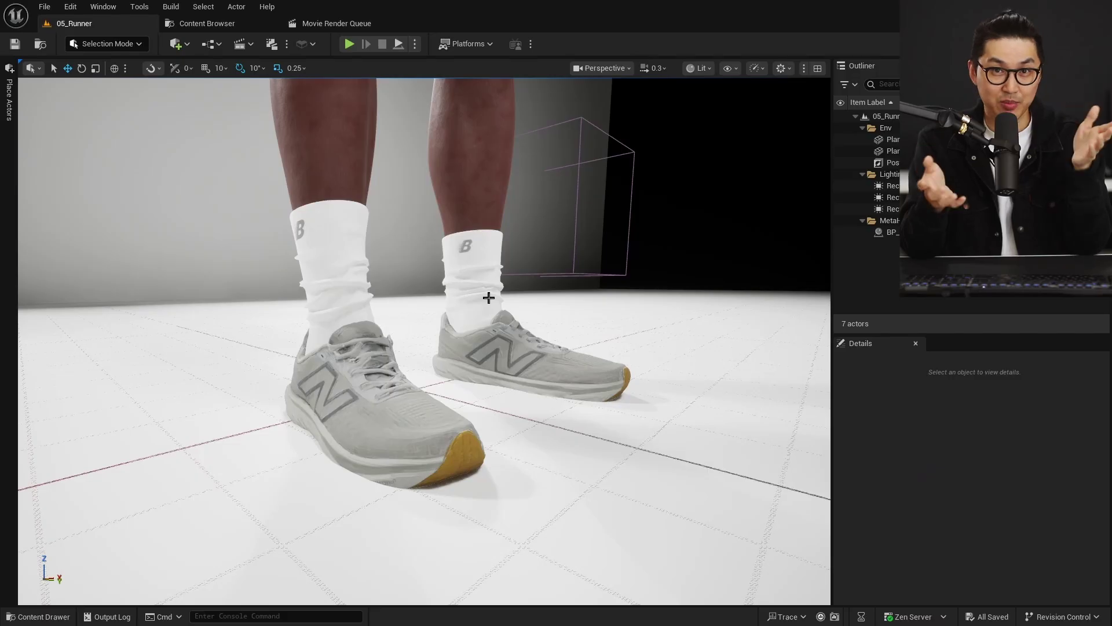
- Examine the running shoes and socks on the runner's feet from both sides in the Unreal Editor level
{"action": "mouse_move", "coordinate": [506, 336]}
{"action": "right_mouse_down"}
{"action": "mouse_move", "coordinate": [254, 333]}
{"action": "mouse_move", "coordinate": [505, 336]}
{"action": "right_mouse_up"}
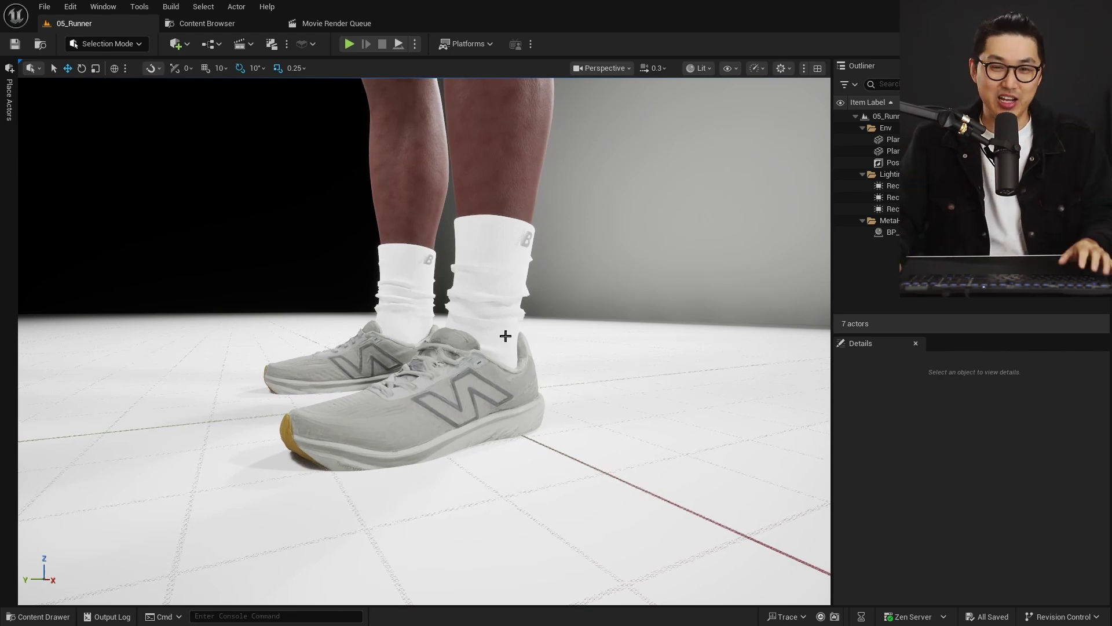
{"action": "right_click_drag", "start_coordinate": [489, 360], "coordinate": [788, 380]}
{"action": "left_click_drag", "start_coordinate": [485, 361], "coordinate": [484, 360], "text": "alt"}
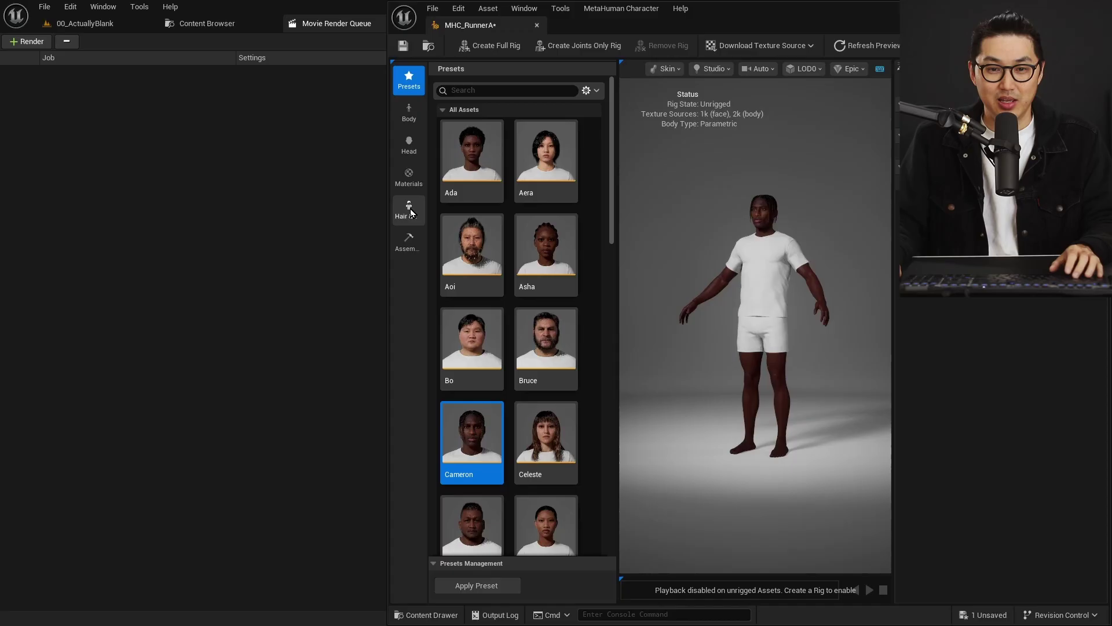
- Add the WI_RunningShoesA wardrobe item from the RunningShoesA folder to MHC_RunnerA's outfit clothing and apply it to the character
{"action": "left_click", "coordinate": [409, 210]}
{"action": "left_click", "coordinate": [193, 24]}
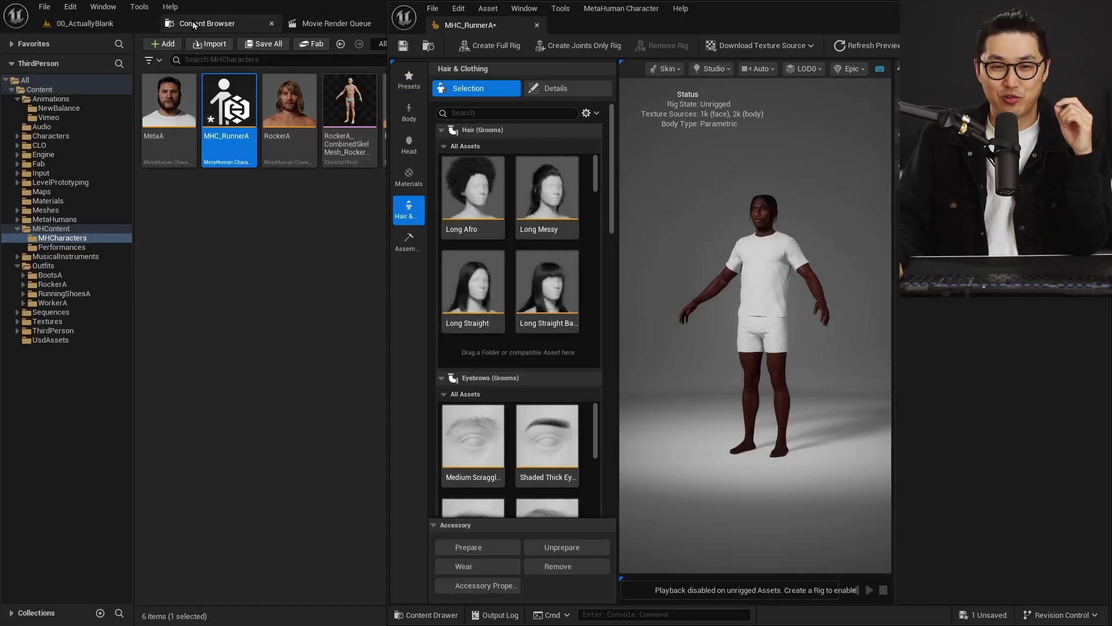
{"action": "left_click", "coordinate": [73, 294]}
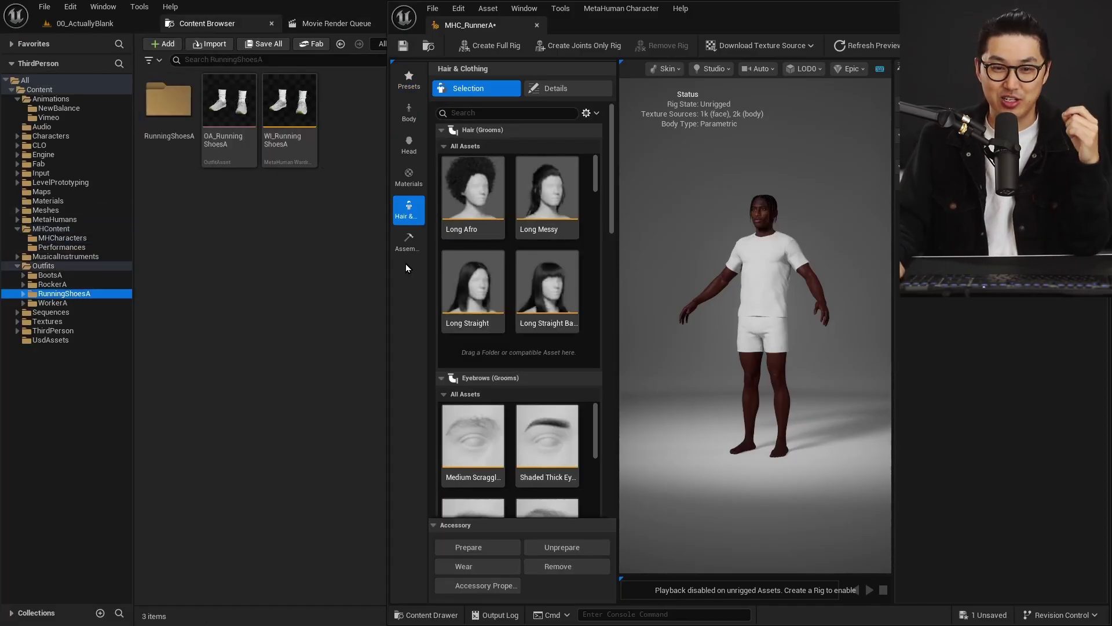
{"action": "left_click_drag", "start_coordinate": [610, 206], "coordinate": [616, 461]}
{"action": "scroll", "coordinate": [600, 471], "scroll_direction": "down", "scroll_amount": 3}
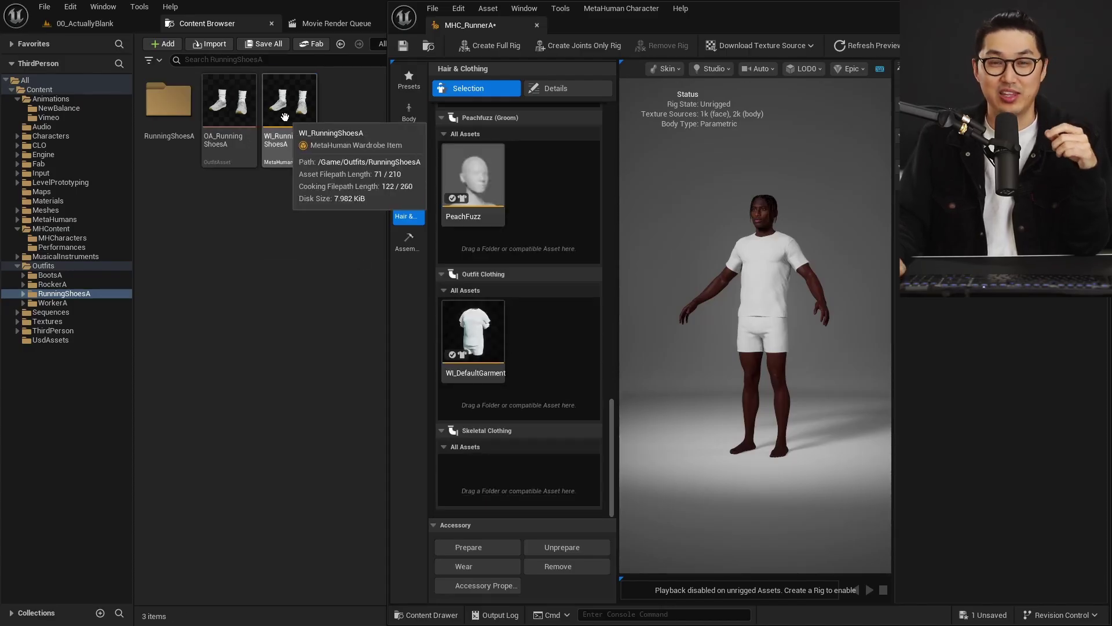
{"action": "left_click_drag", "start_coordinate": [281, 110], "coordinate": [522, 326]}
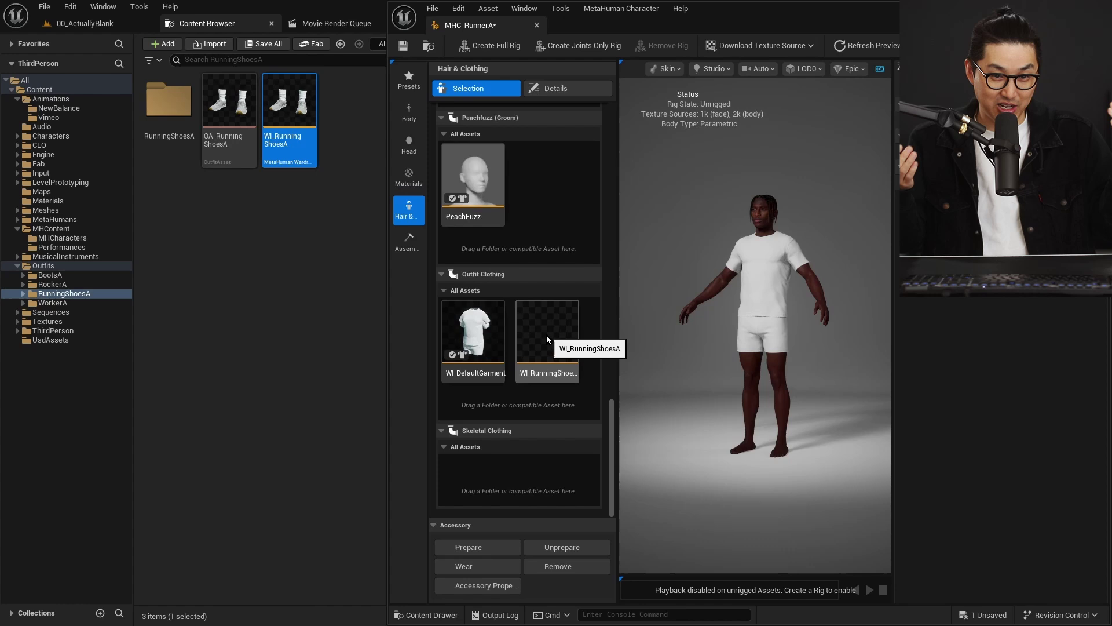
{"action": "left_click", "coordinate": [546, 335]}
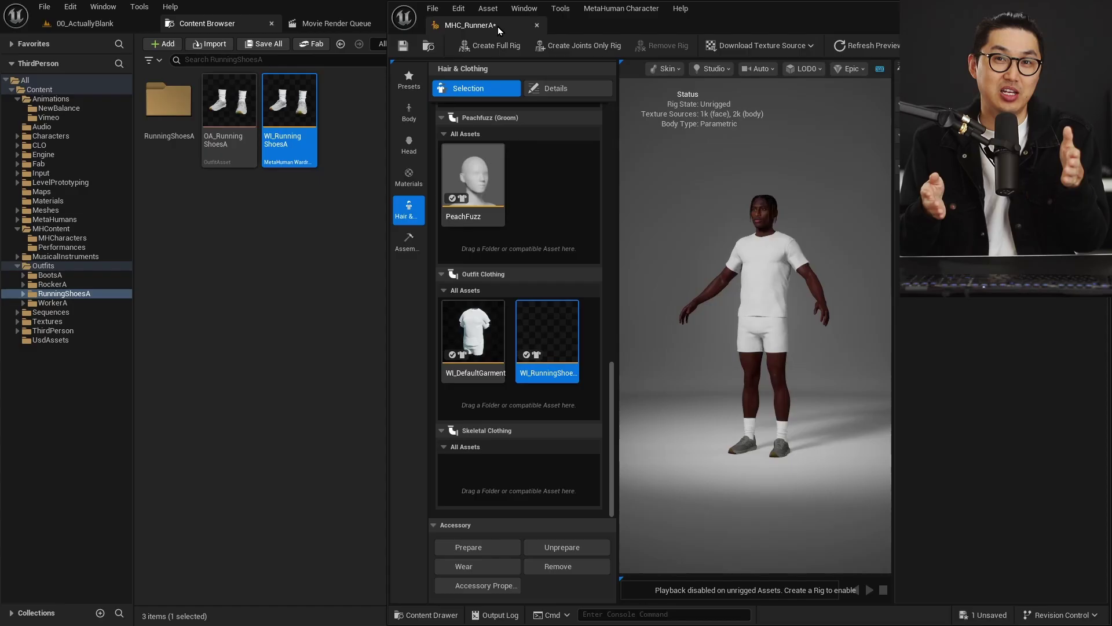
- Dock the MHC_RunnerA editor in the main window and inspect the character's shoes and socks up close
{"action": "mouse_move", "coordinate": [471, 20]}
{"action": "left_mouse_down"}
{"action": "mouse_move", "coordinate": [441, 11]}
{"action": "mouse_move", "coordinate": [380, 19]}
{"action": "mouse_move", "coordinate": [467, 24]}
{"action": "left_mouse_up"}
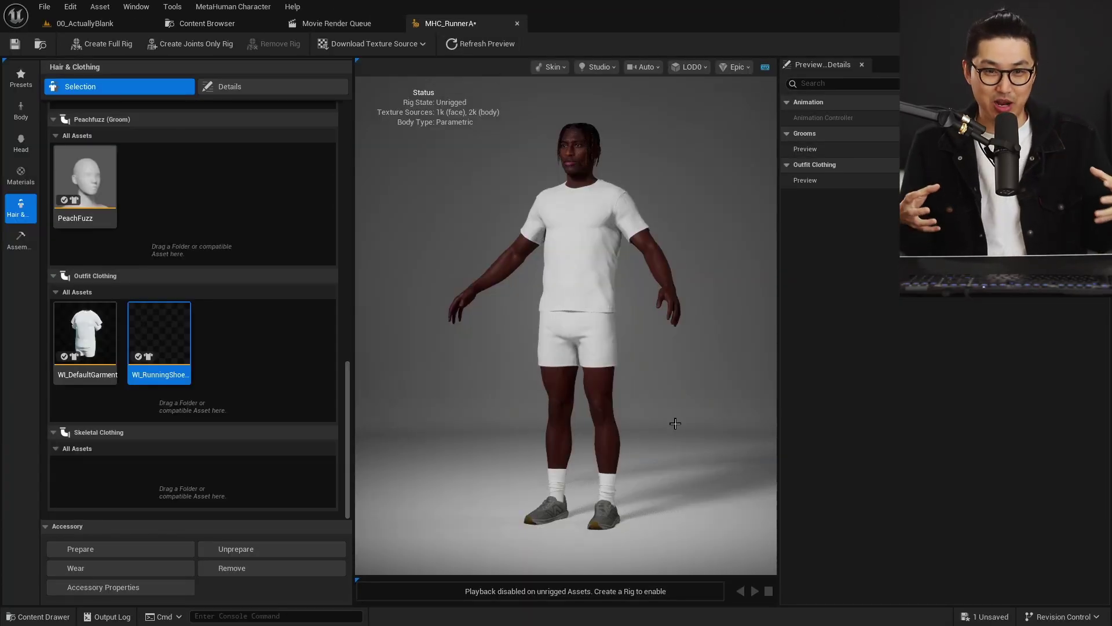
{"action": "scroll", "coordinate": [621, 456], "scroll_direction": "down", "scroll_amount": 4}
{"action": "scroll", "coordinate": [621, 457], "scroll_direction": "up", "scroll_amount": 10}
{"action": "middle_click_drag", "start_coordinate": [621, 402], "coordinate": [616, 481]}
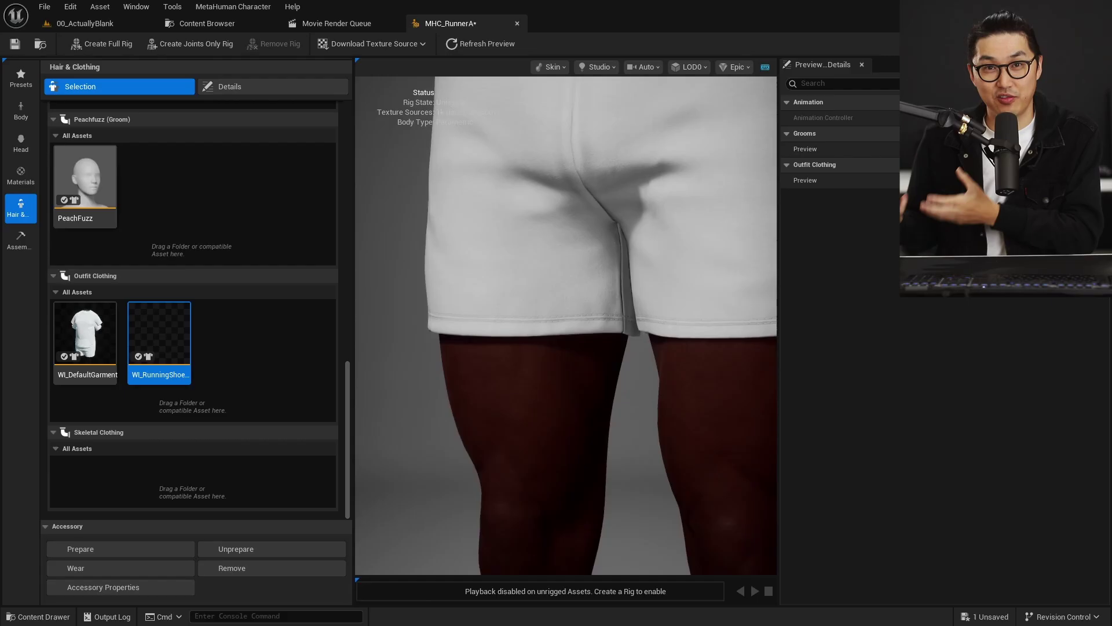
{"action": "scroll", "coordinate": [616, 392], "scroll_direction": "up", "scroll_amount": 4}
{"action": "scroll", "coordinate": [613, 389], "scroll_direction": "down", "scroll_amount": 7}
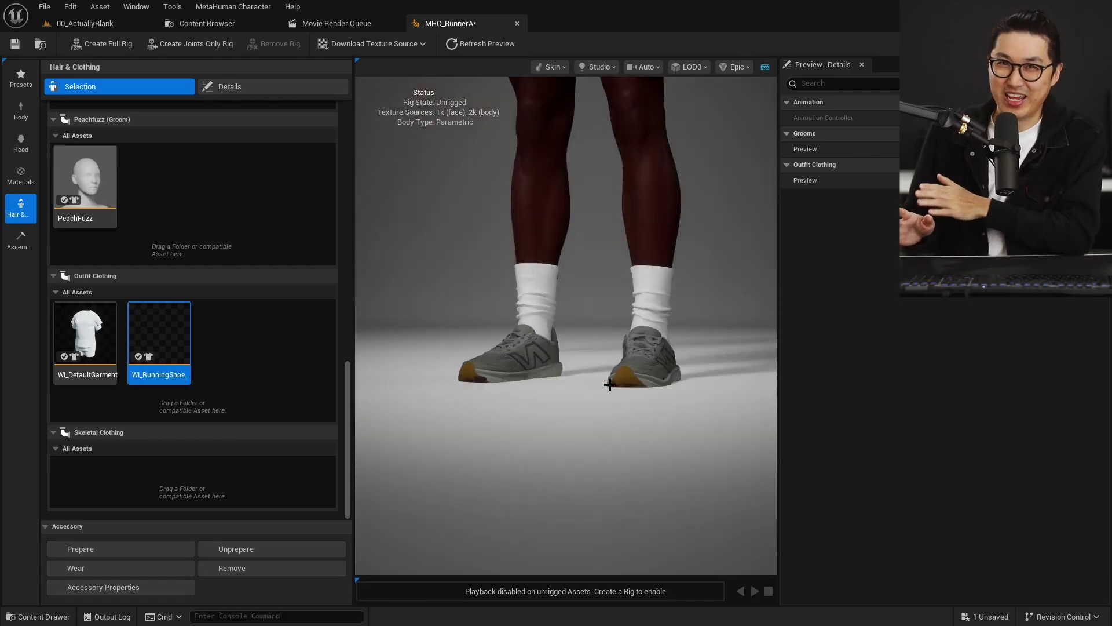
{"action": "scroll", "coordinate": [604, 367], "scroll_direction": "up", "scroll_amount": 4}
{"action": "left_click_drag", "start_coordinate": [589, 368], "coordinate": [626, 367]}
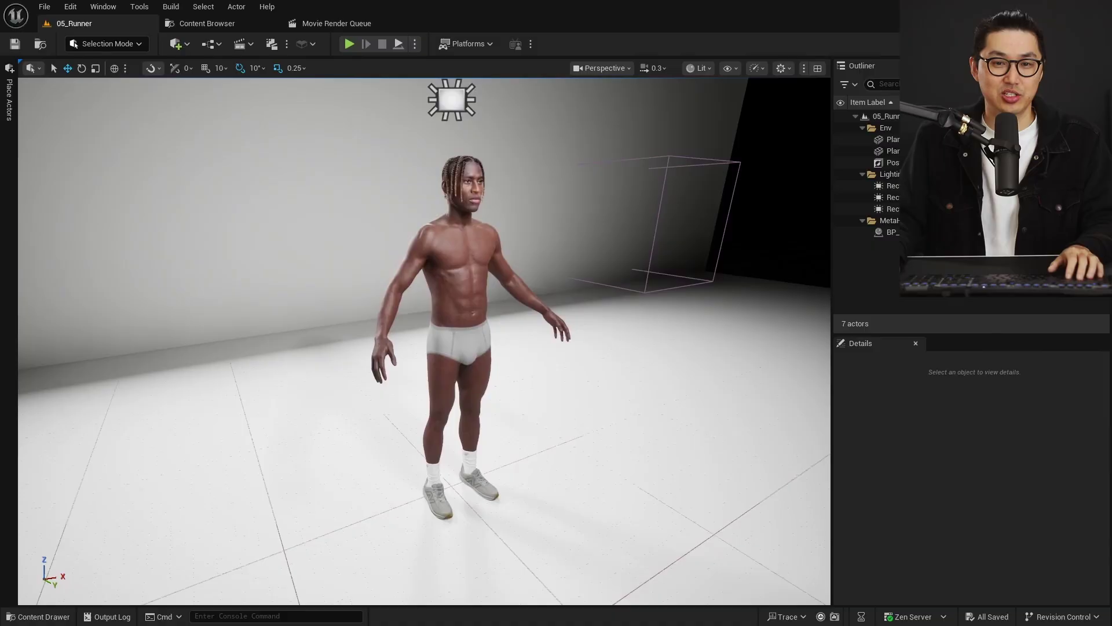
{"action": "left_click_drag", "start_coordinate": [550, 369], "coordinate": [542, 371], "text": "alt"}
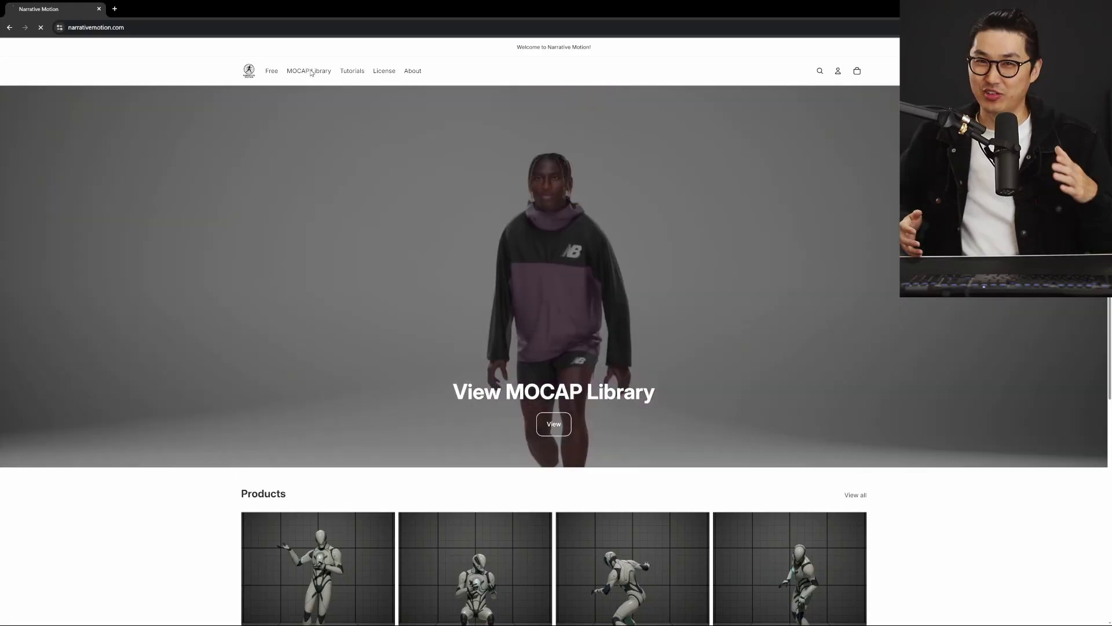
- Browse the MOCAP Library on the Narrative Motion website and open the NM0082 Jogging Warm Up product
{"action": "left_click", "coordinate": [314, 72]}
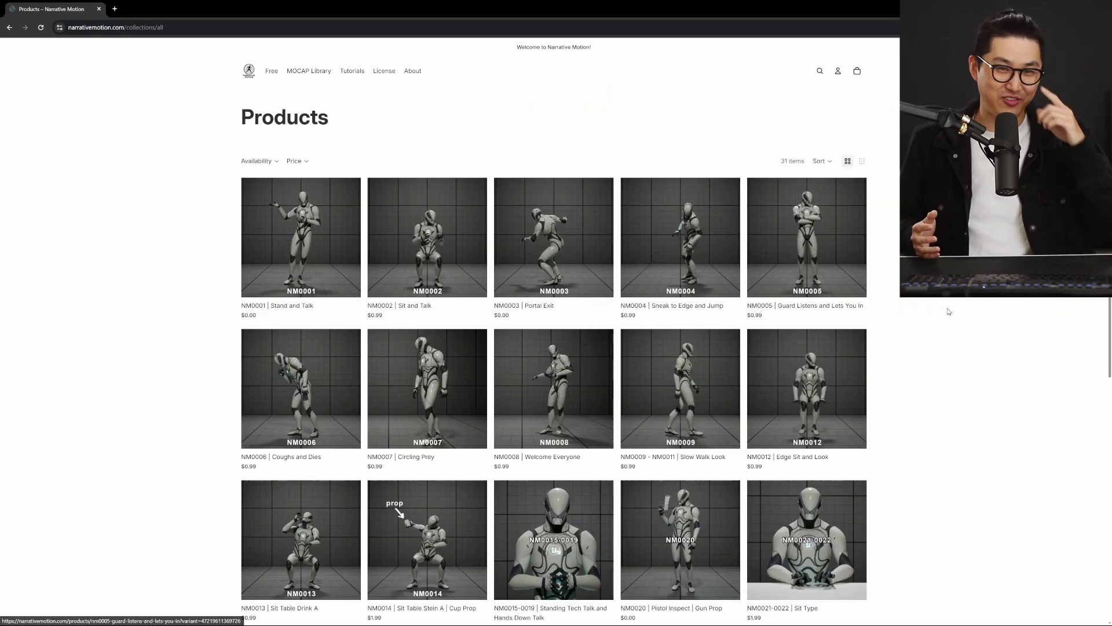
{"action": "scroll", "coordinate": [949, 312], "scroll_direction": "down", "scroll_amount": 15}
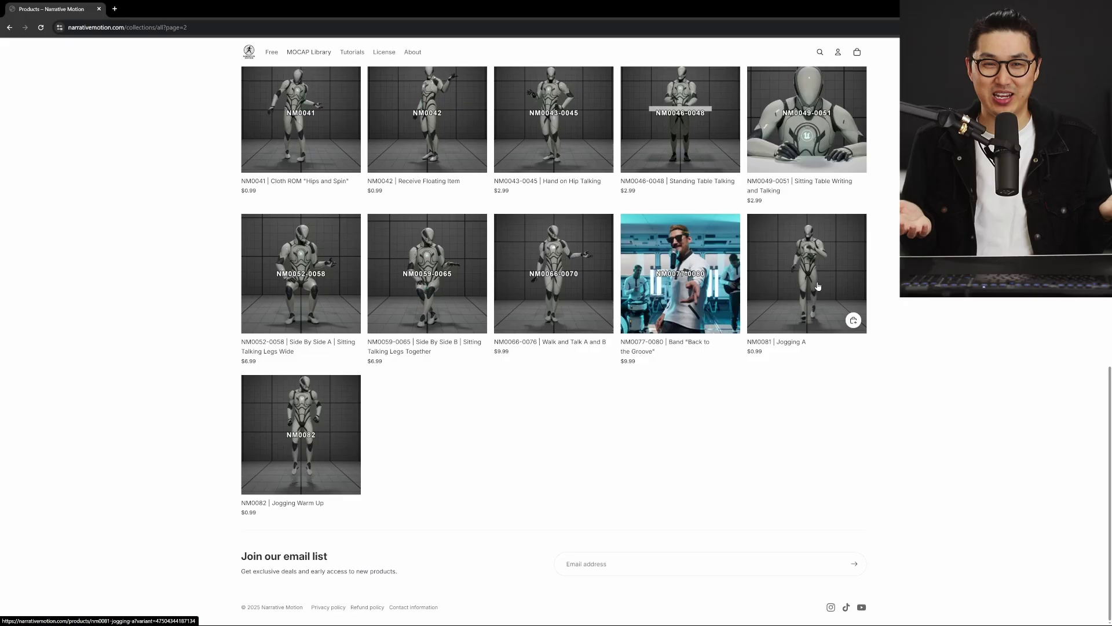
{"action": "left_click", "coordinate": [315, 437]}
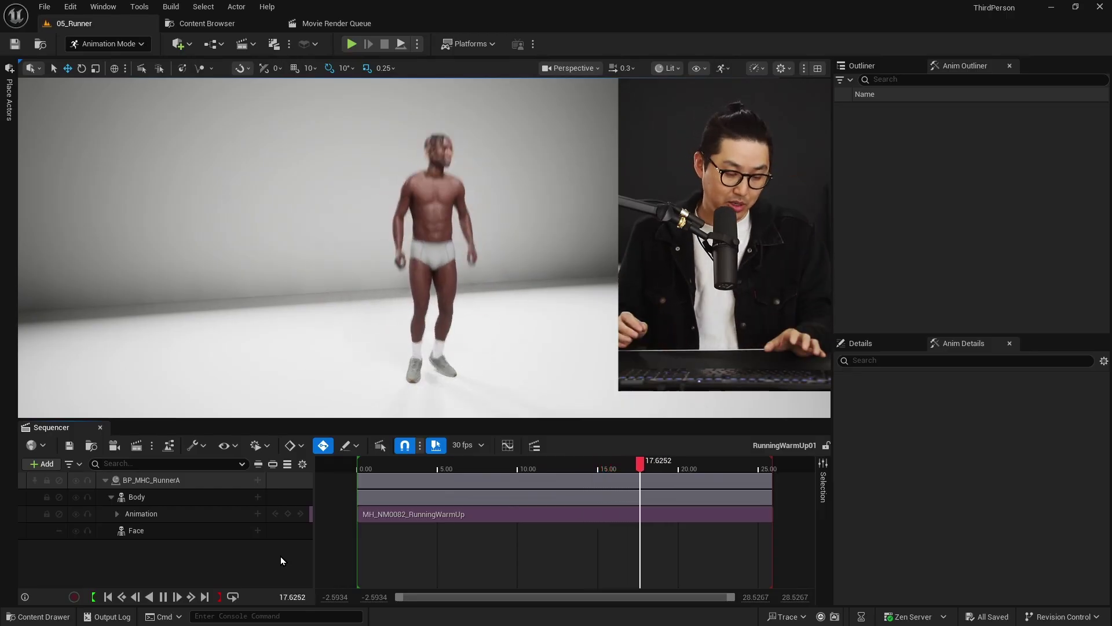
- Pause the RunningWarmUp01 sequence and scrub back to about 0.53 seconds to view the runner's starting pose
{"action": "key", "text": "space"}
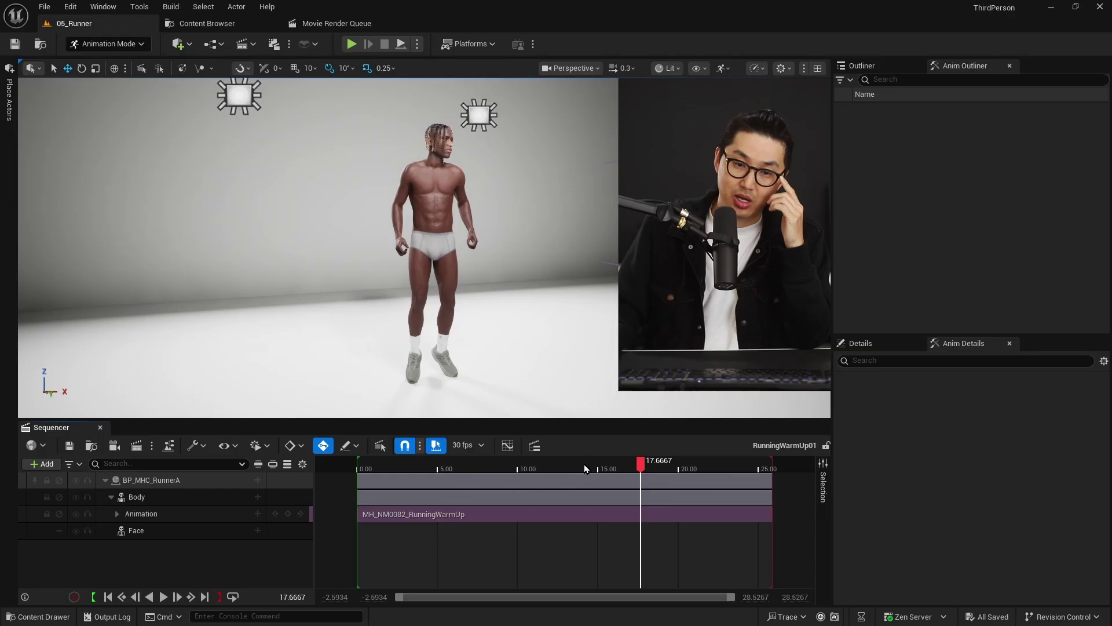
{"action": "left_click_drag", "start_coordinate": [640, 464], "coordinate": [366, 477]}
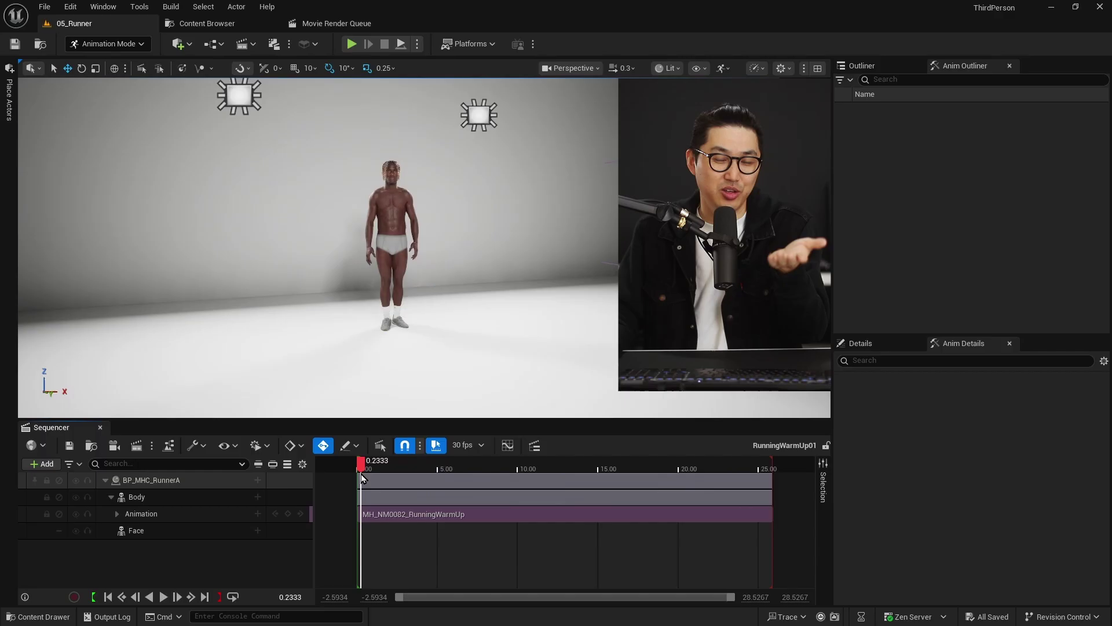
{"action": "left_click_drag", "start_coordinate": [360, 476], "coordinate": [365, 476]}
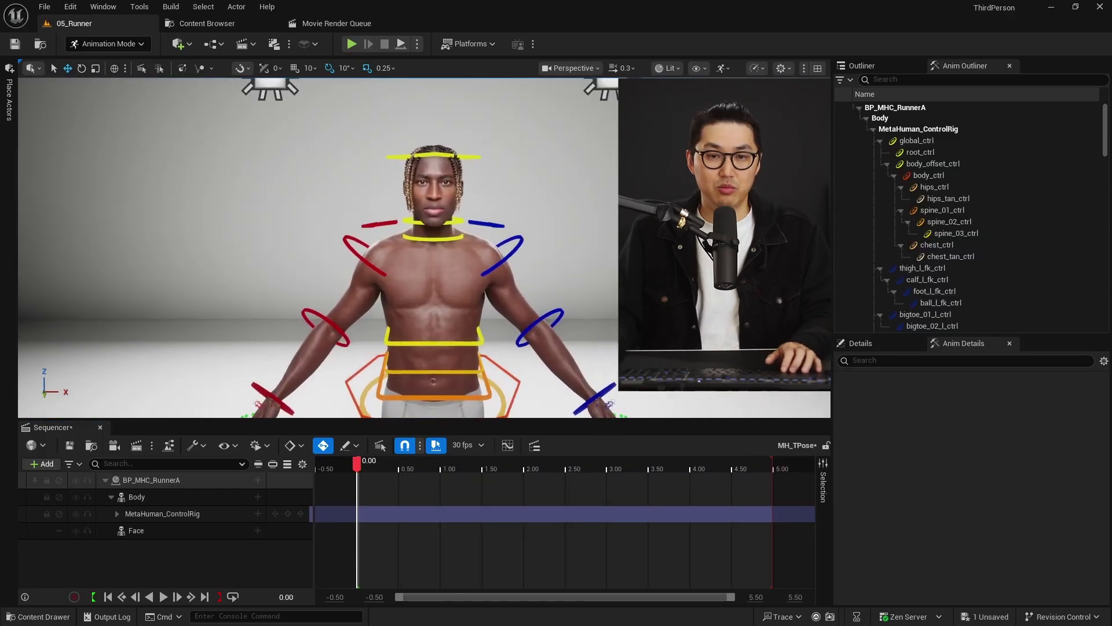
- Select the left upper arm FK control in the MH_TPose sequence and rotate it upward by about 30 degrees
{"action": "right_click_drag", "start_coordinate": [504, 255], "coordinate": [496, 254]}
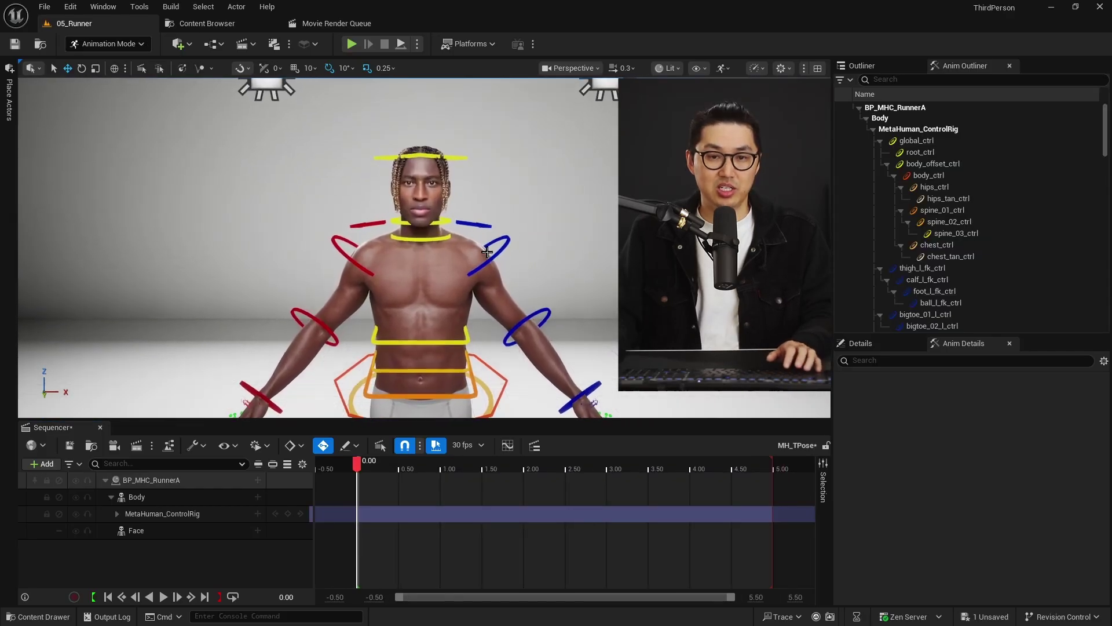
{"action": "left_click", "coordinate": [496, 255]}
{"action": "key", "text": "e"}
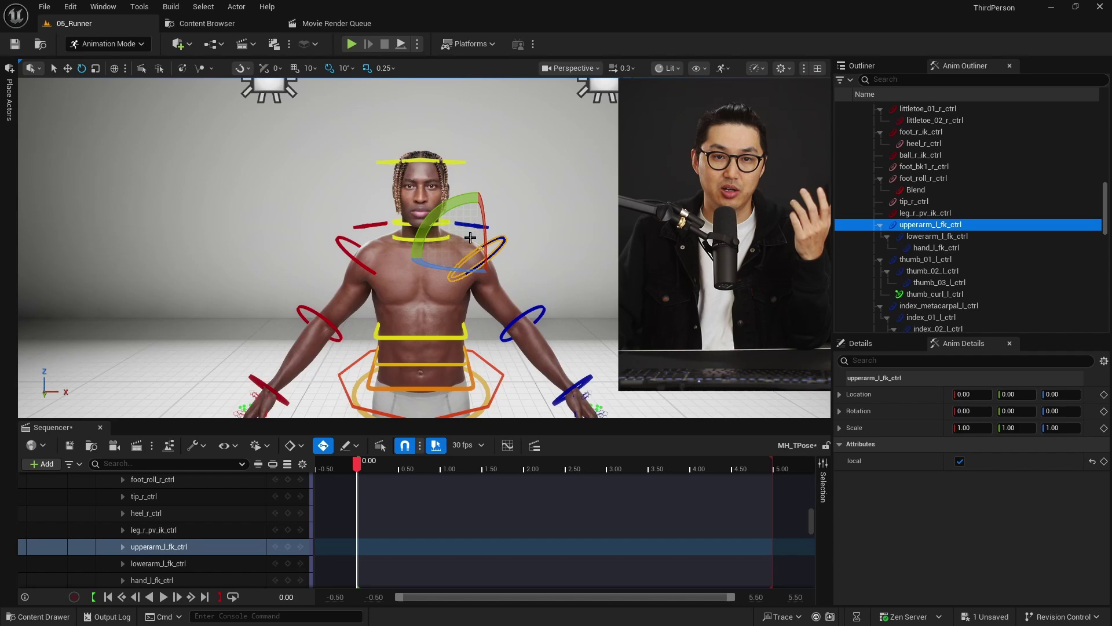
{"action": "left_click_drag", "start_coordinate": [443, 210], "coordinate": [444, 210]}
{"action": "left_click_drag", "start_coordinate": [478, 253], "coordinate": [538, 222]}
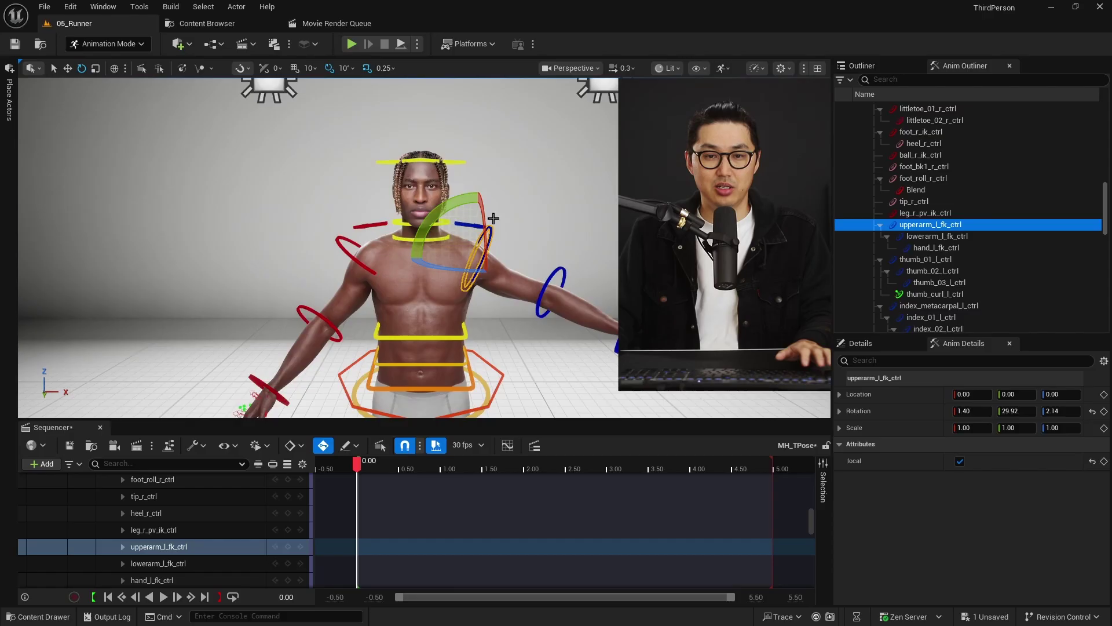
- Rotate the left upper arm control upward by about another 30 degrees to bring the arm close to horizontal
{"action": "left_click", "coordinate": [492, 217]}
{"action": "left_click", "coordinate": [478, 224]}
{"action": "left_click_drag", "start_coordinate": [485, 230], "coordinate": [500, 235]}
{"action": "left_click", "coordinate": [491, 221]}
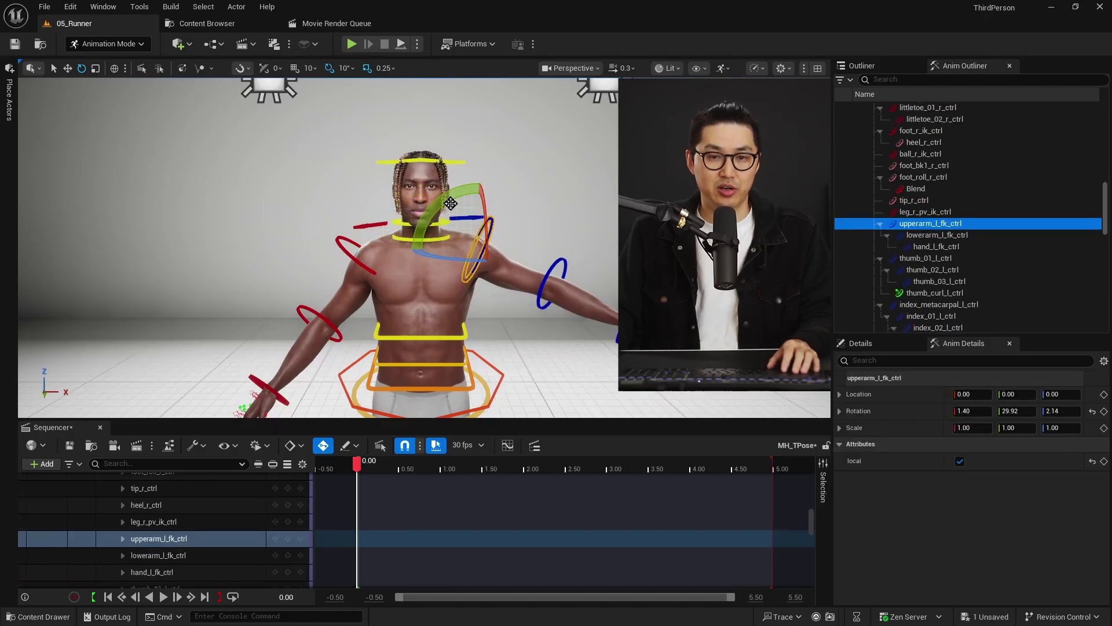
{"action": "left_click_drag", "start_coordinate": [449, 199], "coordinate": [432, 215]}
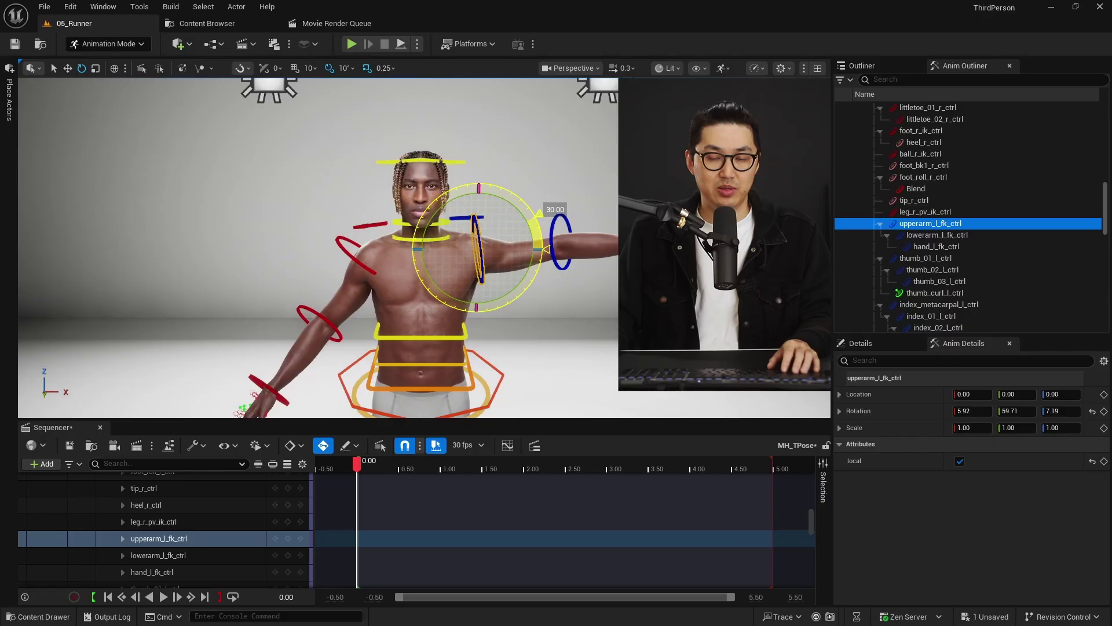
{"action": "left_click_drag", "start_coordinate": [539, 215], "coordinate": [538, 217]}
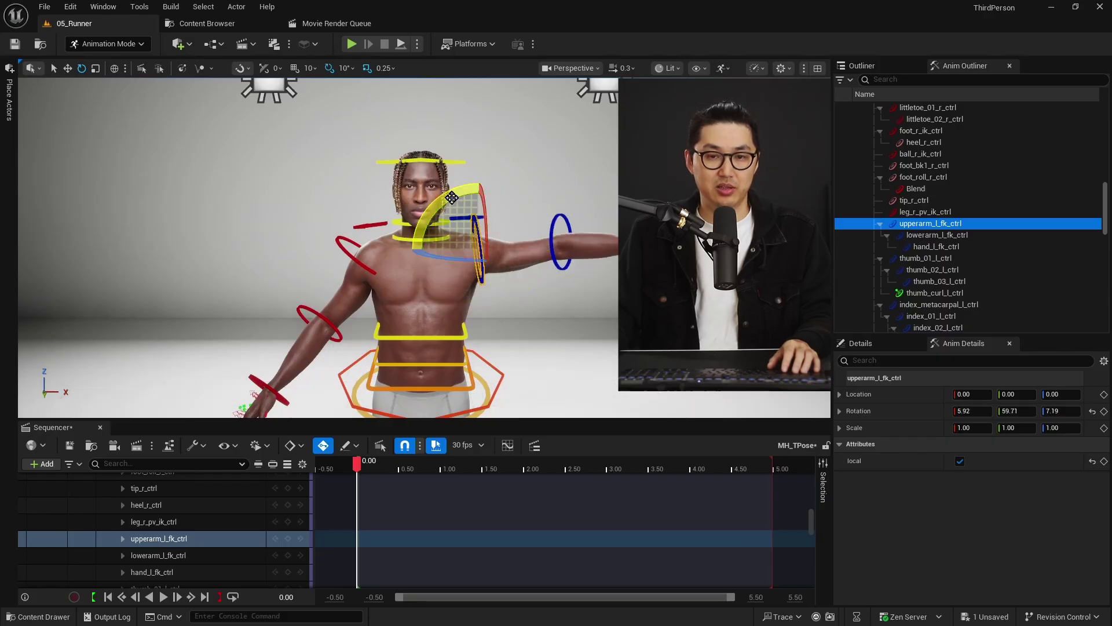
{"action": "left_click_drag", "start_coordinate": [452, 198], "coordinate": [545, 264]}
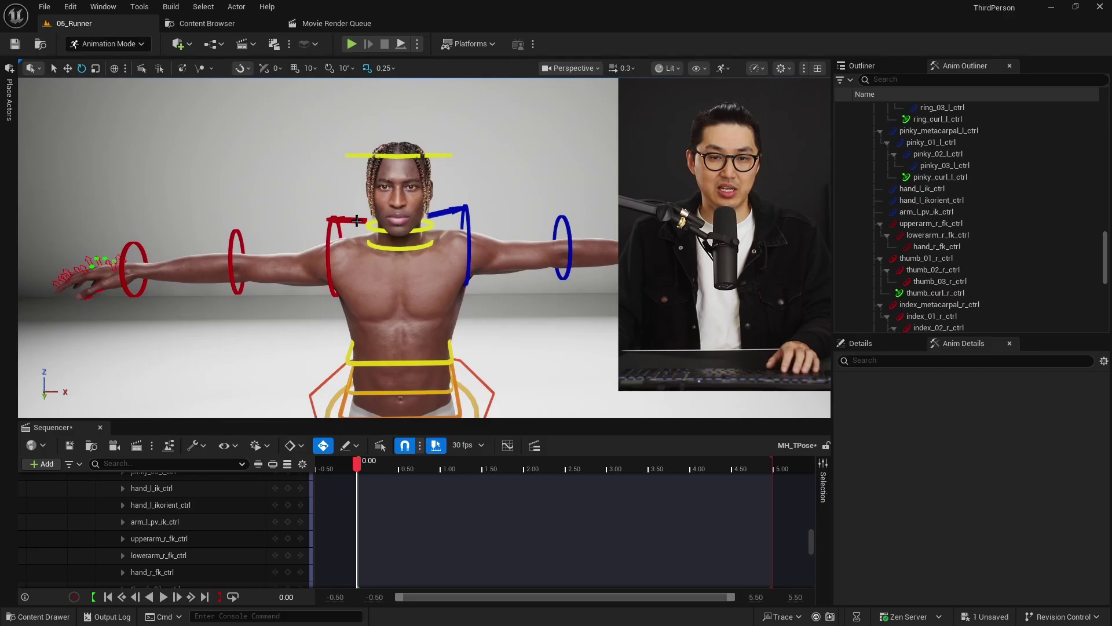
- Rotate the right and left clavicle controls to level the shoulders in the T-pose
{"action": "left_click", "coordinate": [356, 220]}
{"action": "left_click_drag", "start_coordinate": [433, 205], "coordinate": [464, 256]}
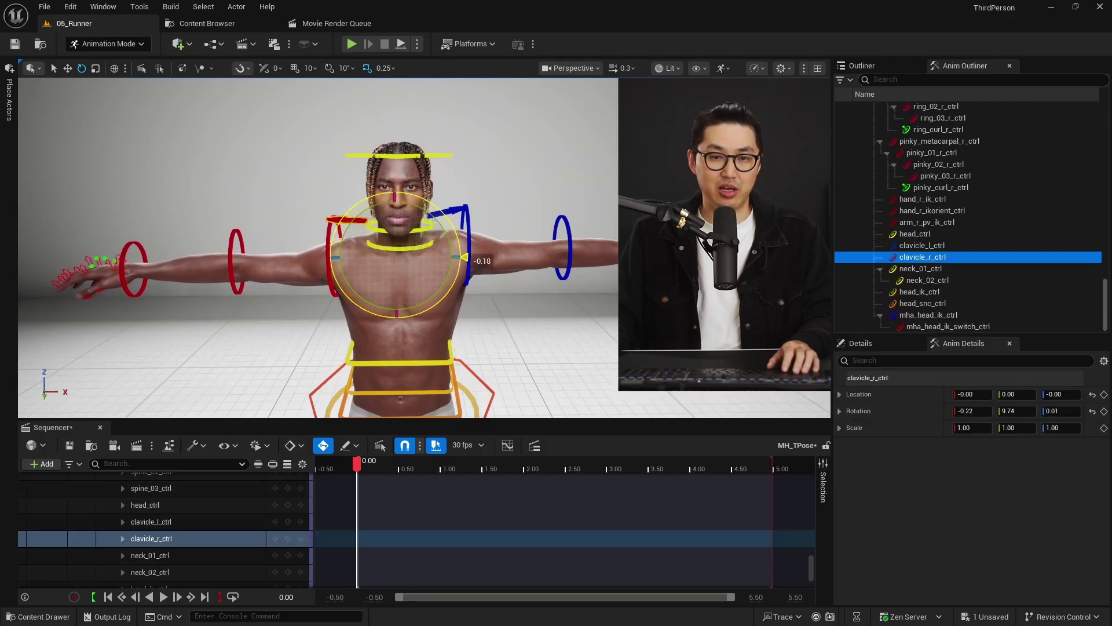
{"action": "left_click", "coordinate": [443, 211]}
{"action": "left_click_drag", "start_coordinate": [443, 210], "coordinate": [473, 258]}
- Fine-tune the left upper arm's rotation to match the right arm and save the MH_TPose sequence
{"action": "left_click", "coordinate": [469, 224]}
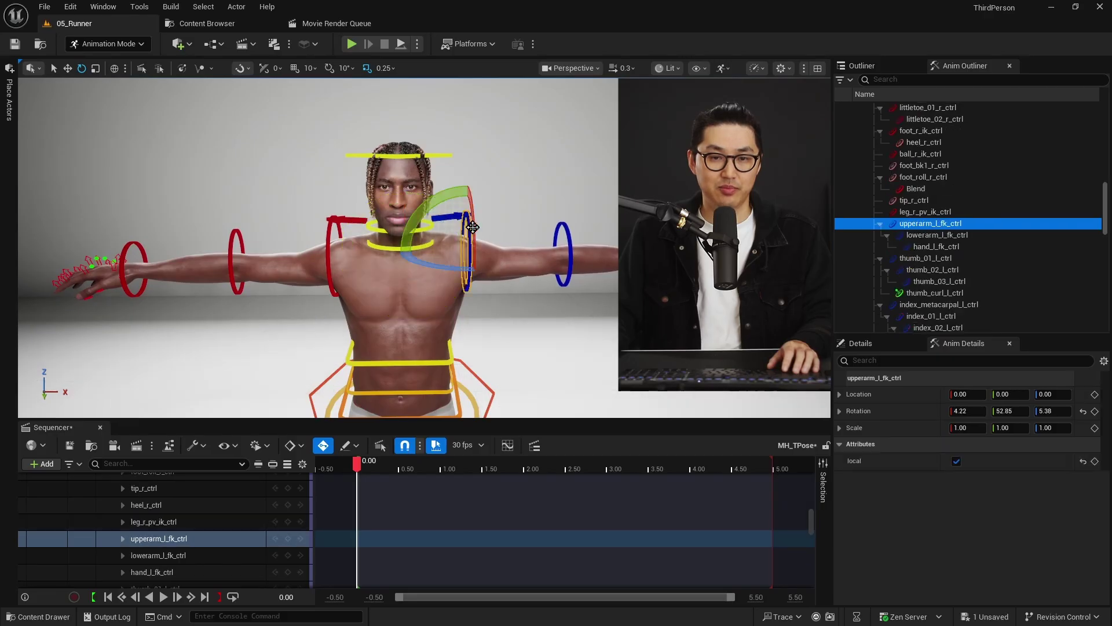
{"action": "left_click_drag", "start_coordinate": [445, 198], "coordinate": [448, 205]}
{"action": "left_click", "coordinate": [504, 161]}
{"action": "left_click_drag", "start_coordinate": [504, 161], "coordinate": [558, 188], "text": "alt"}
{"action": "left_click_drag", "start_coordinate": [376, 232], "coordinate": [517, 256], "text": "alt"}
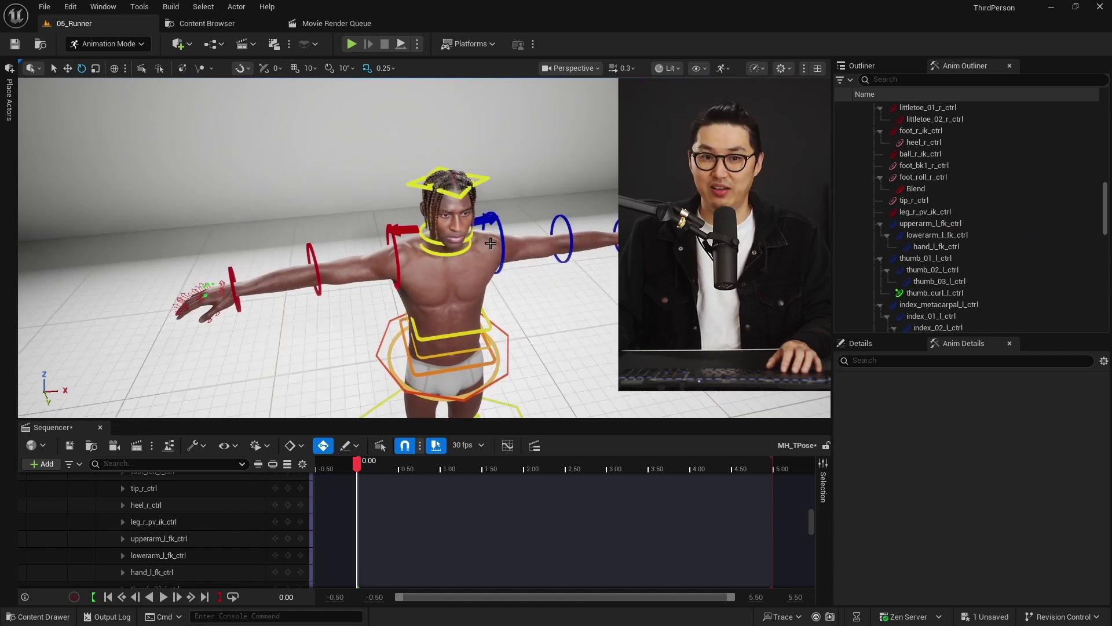
{"action": "right_click_drag", "start_coordinate": [526, 252], "coordinate": [522, 229]}
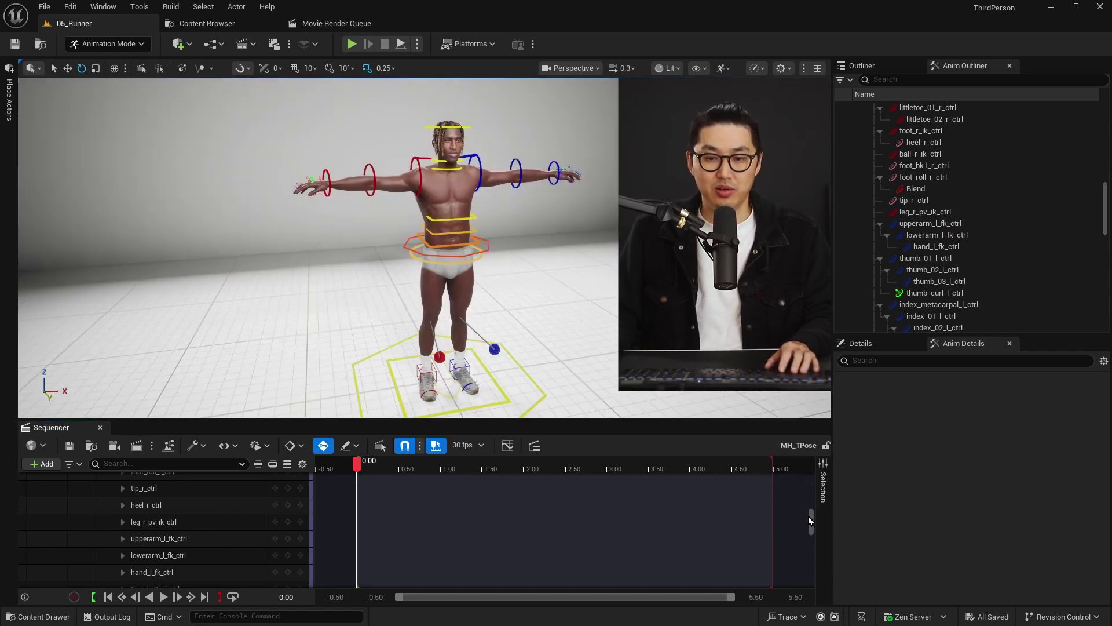
- Enable Disable Post Process Blueprint on the Body component of BP_MHC_RunnerA
{"action": "left_click_drag", "start_coordinate": [810, 517], "coordinate": [809, 480]}
{"action": "left_click", "coordinate": [111, 497]}
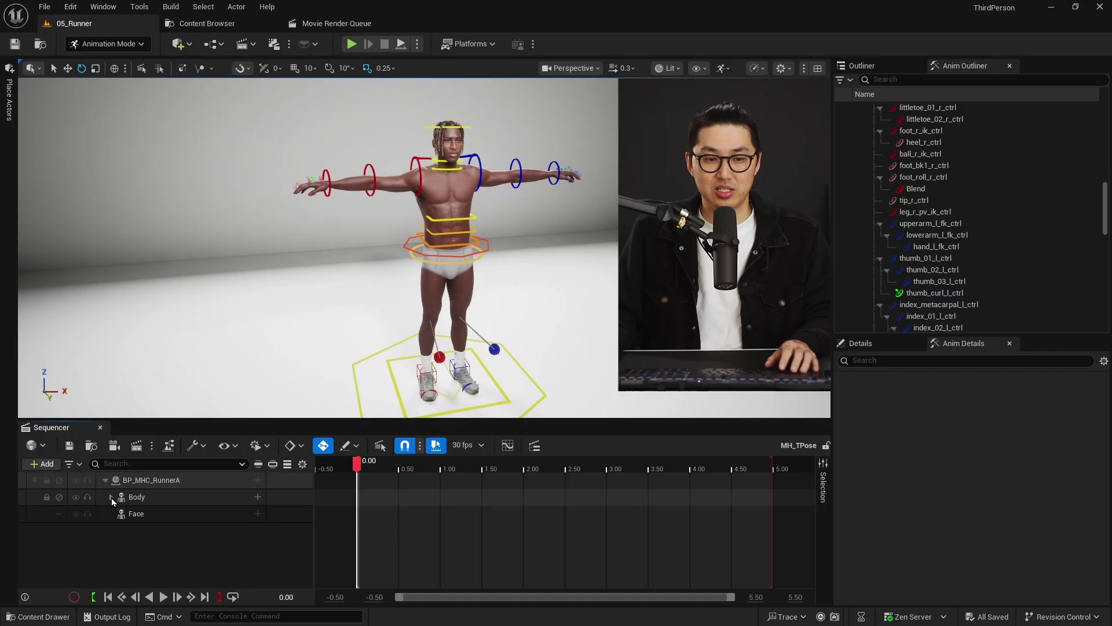
{"action": "left_click", "coordinate": [862, 65]}
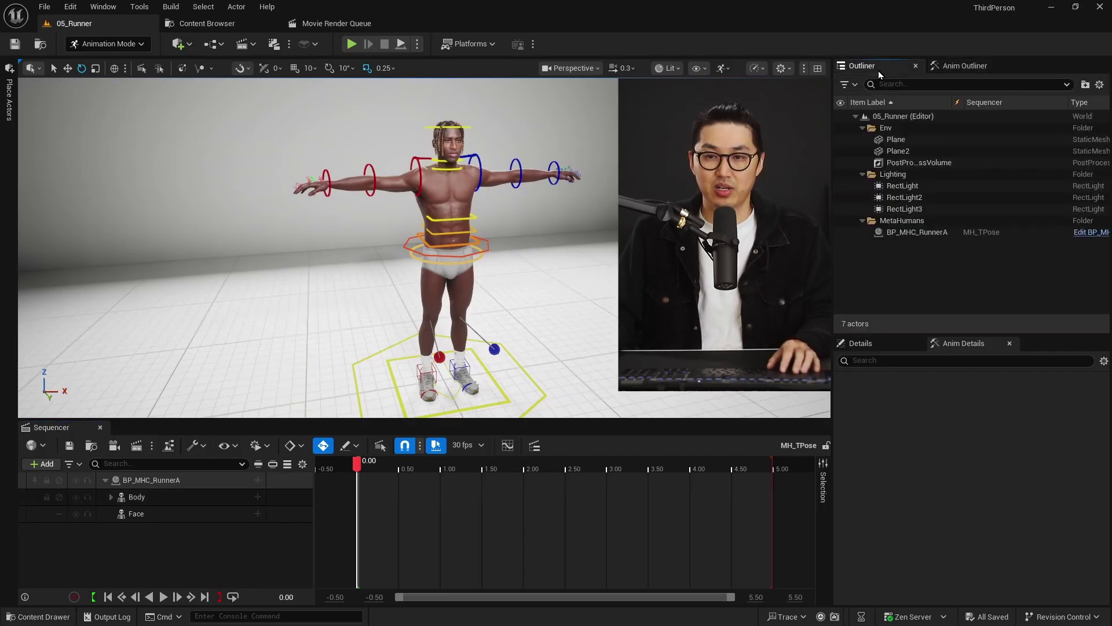
{"action": "left_click", "coordinate": [468, 191]}
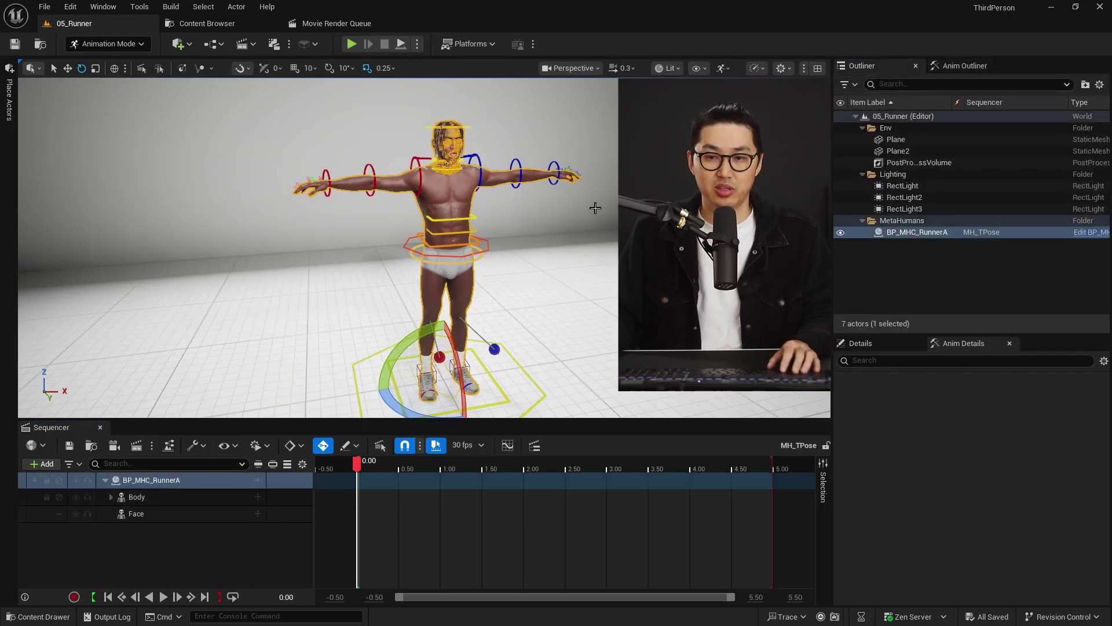
{"action": "left_click", "coordinate": [911, 263]}
{"action": "left_click", "coordinate": [920, 233]}
{"action": "left_click", "coordinate": [879, 346]}
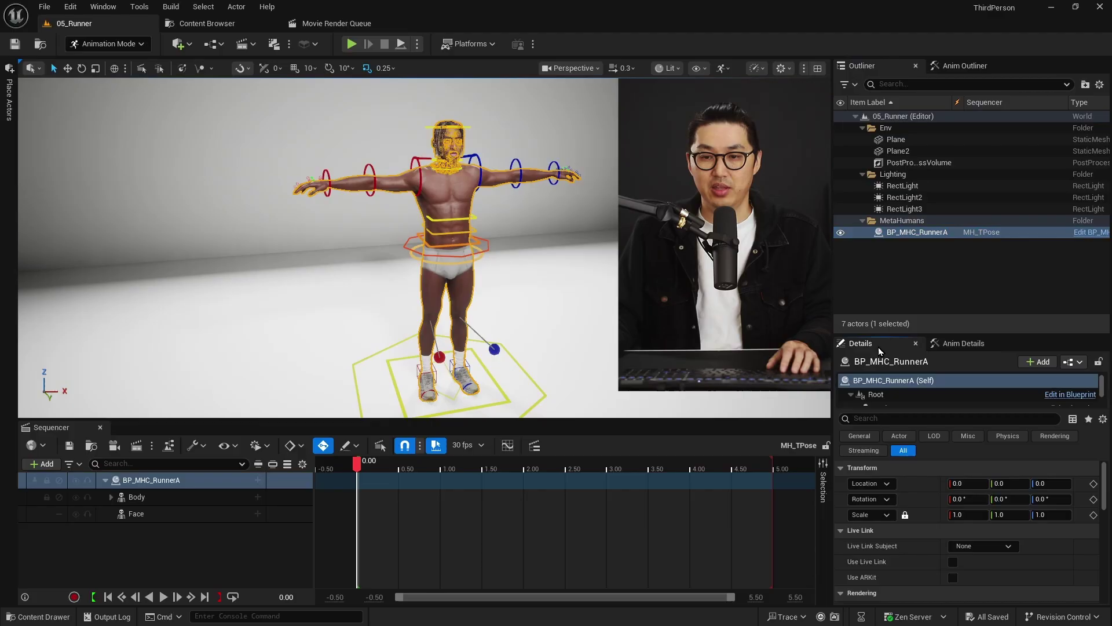
{"action": "scroll", "coordinate": [892, 395], "scroll_direction": "down", "scroll_amount": 1}
{"action": "left_click", "coordinate": [892, 391]}
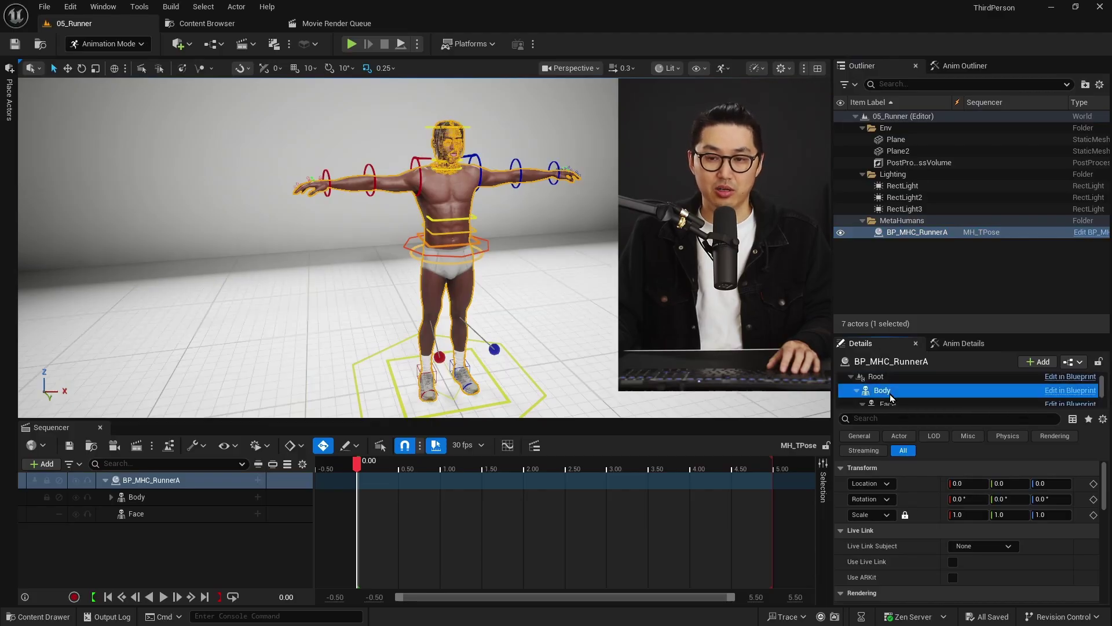
{"action": "left_click", "coordinate": [953, 561]}
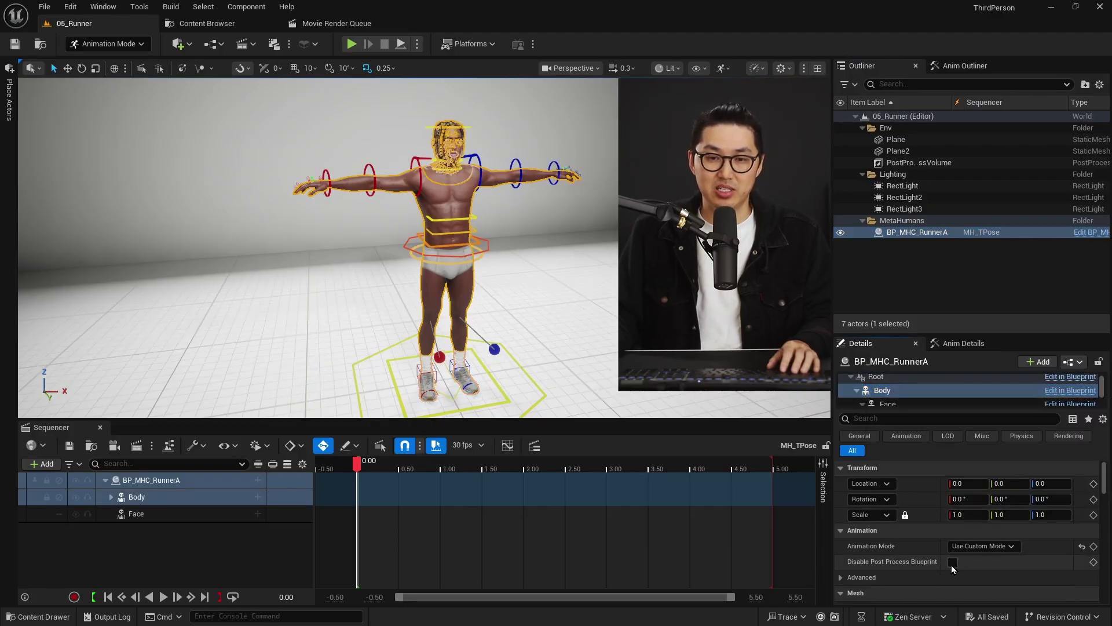
{"action": "left_click", "coordinate": [903, 270]}
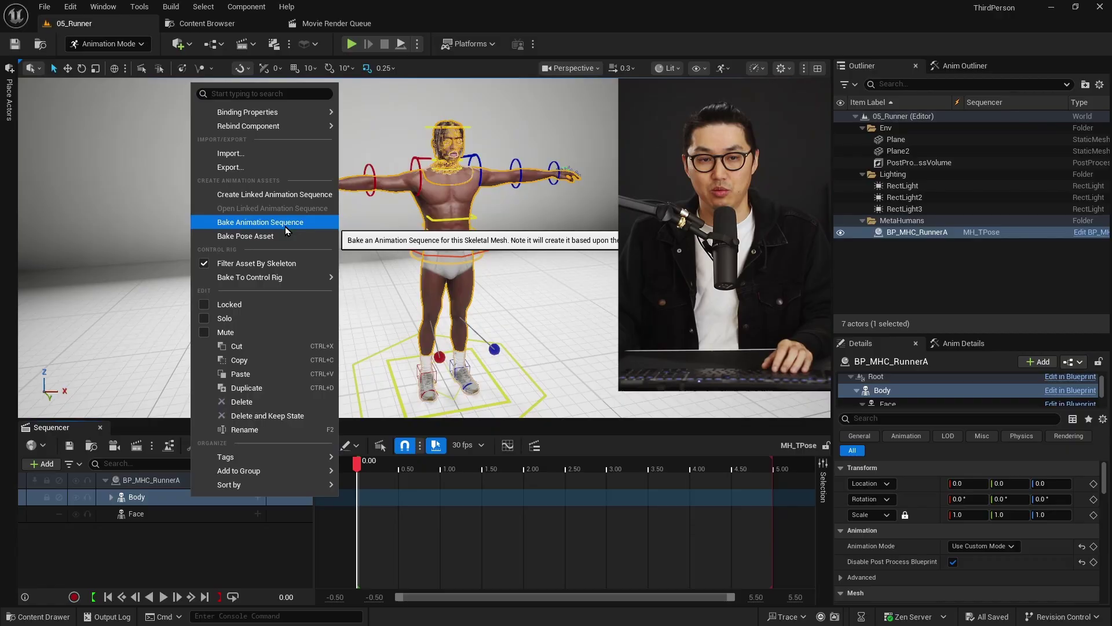
- Bake the Body track to an animation sequence named MH_TPose_01 in the Animations/NewBalance folder
{"action": "left_click", "coordinate": [285, 227]}
{"action": "scroll", "coordinate": [480, 281], "scroll_direction": "up", "scroll_amount": 5}
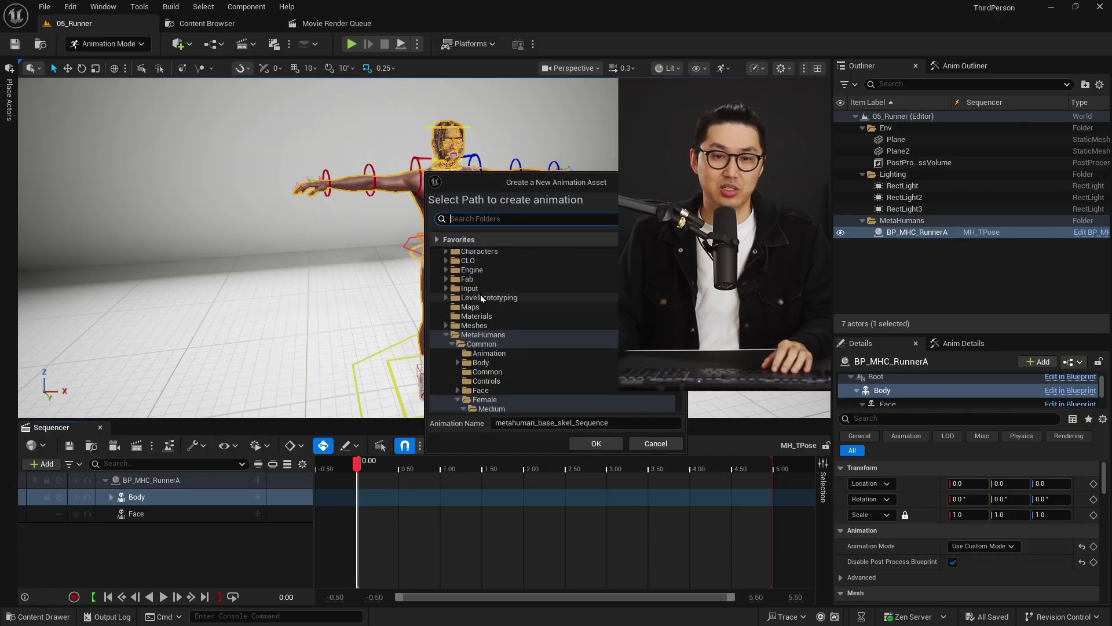
{"action": "left_click", "coordinate": [479, 276]}
{"action": "left_click", "coordinate": [446, 275]}
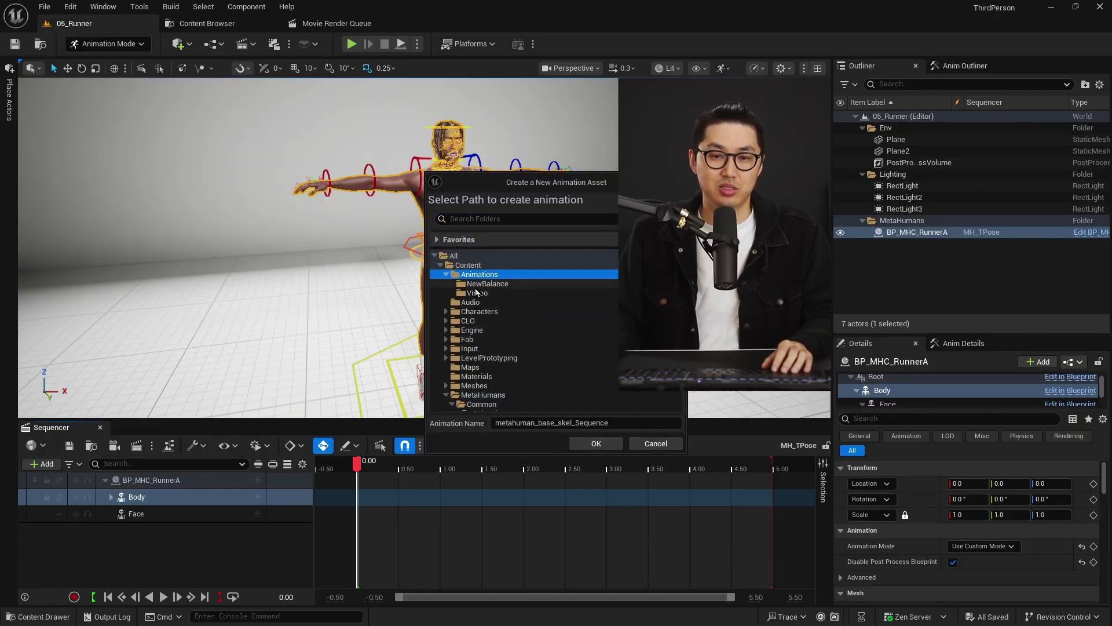
{"action": "left_click", "coordinate": [480, 284]}
{"action": "left_click", "coordinate": [623, 422]}
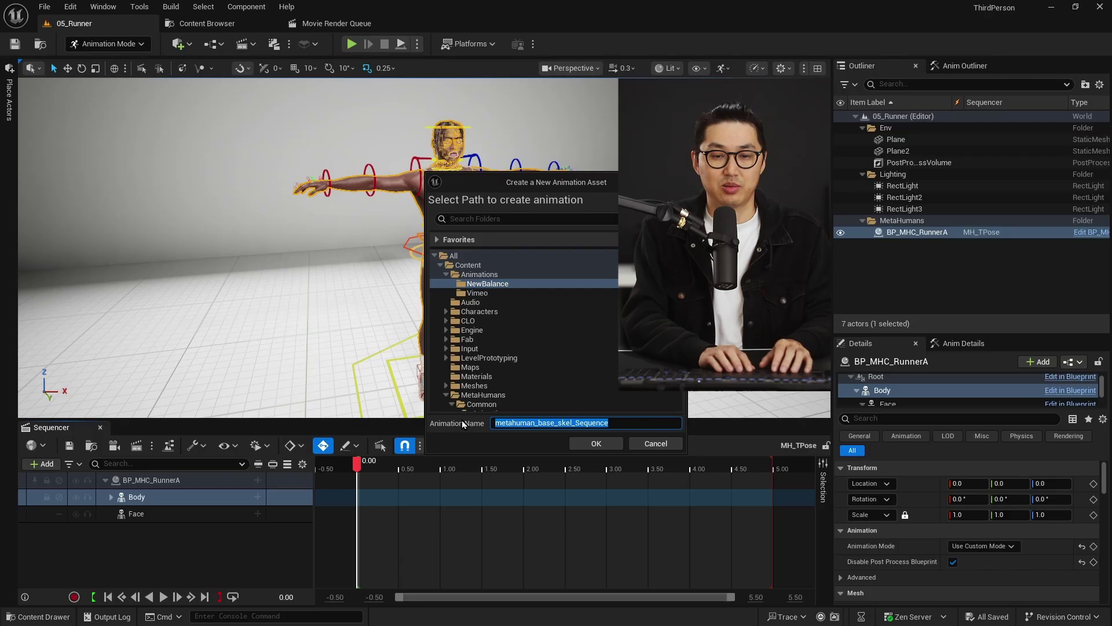
{"action": "type", "text": "MH_TPose"}
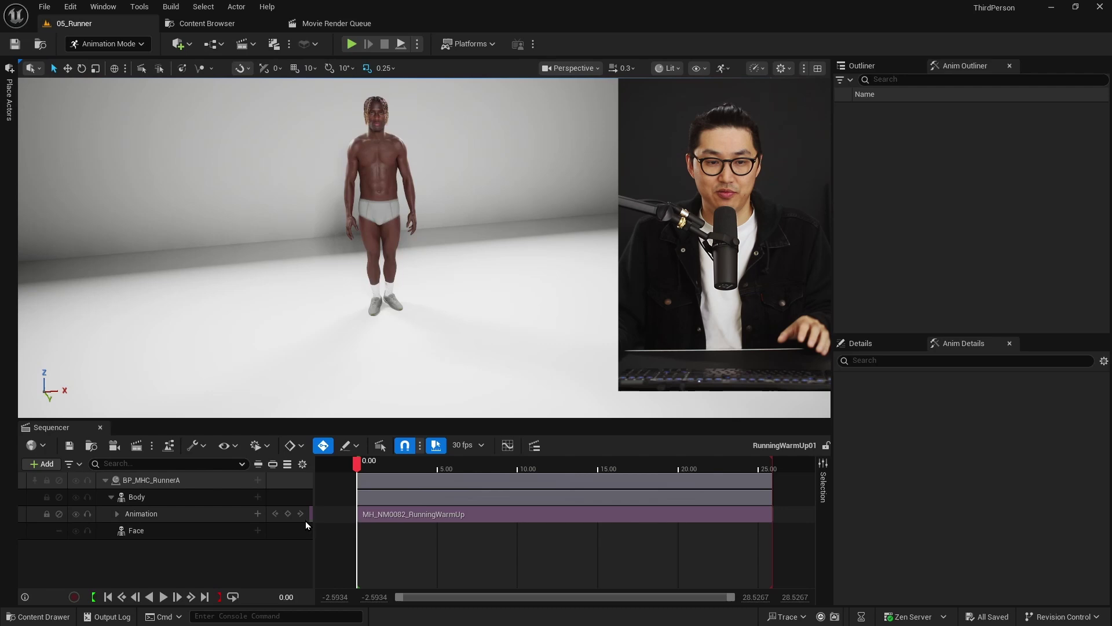
- Add MH_TPose_01 to the Body's Animation track in RunningWarmUp01, starting before zero and overlapping the start of the warm-up clip
{"action": "left_click", "coordinate": [259, 513]}
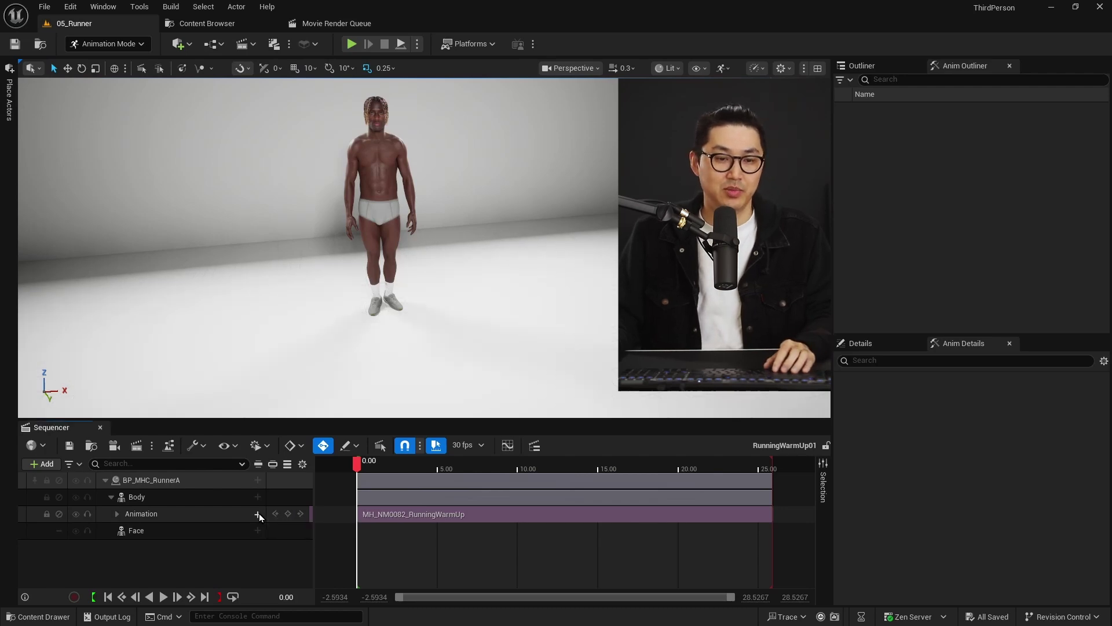
{"action": "left_click_drag", "start_coordinate": [394, 525], "coordinate": [365, 527]}
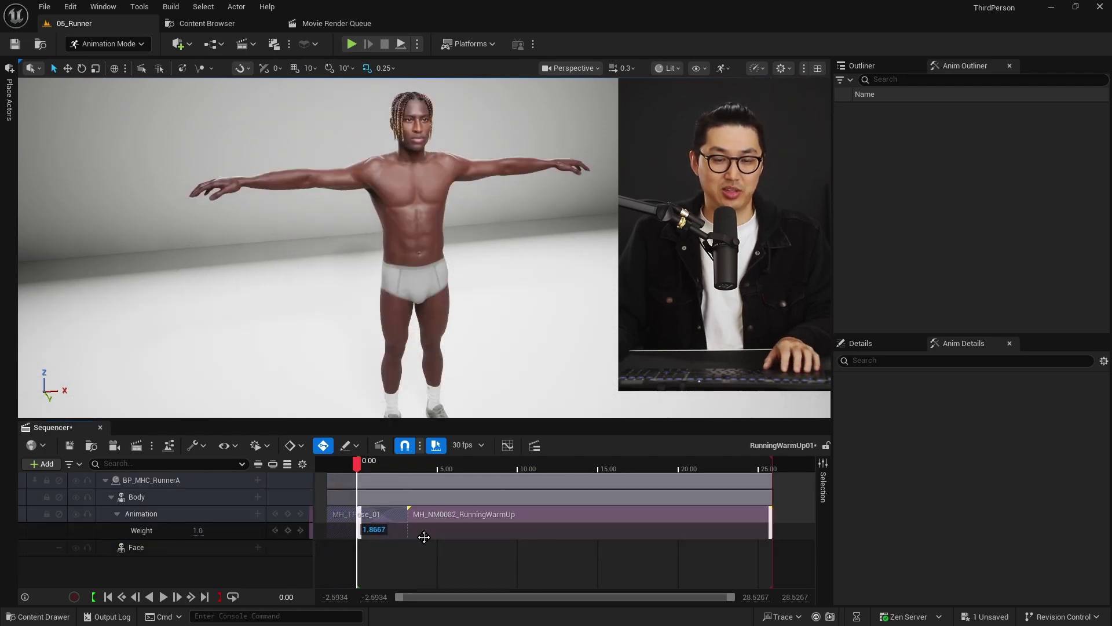
{"action": "right_click_drag", "start_coordinate": [414, 538], "coordinate": [439, 539]}
- Shift the MH_TPose_01 clip earlier to start at about -3.87 seconds, shortening its blend into the warm-up clip
{"action": "mouse_move", "coordinate": [390, 465]}
{"action": "left_mouse_down"}
{"action": "mouse_move", "coordinate": [434, 477]}
{"action": "mouse_move", "coordinate": [395, 478]}
{"action": "left_mouse_up"}
{"action": "scroll", "coordinate": [405, 530], "scroll_direction": "up", "scroll_amount": 6, "text": "ctrl"}
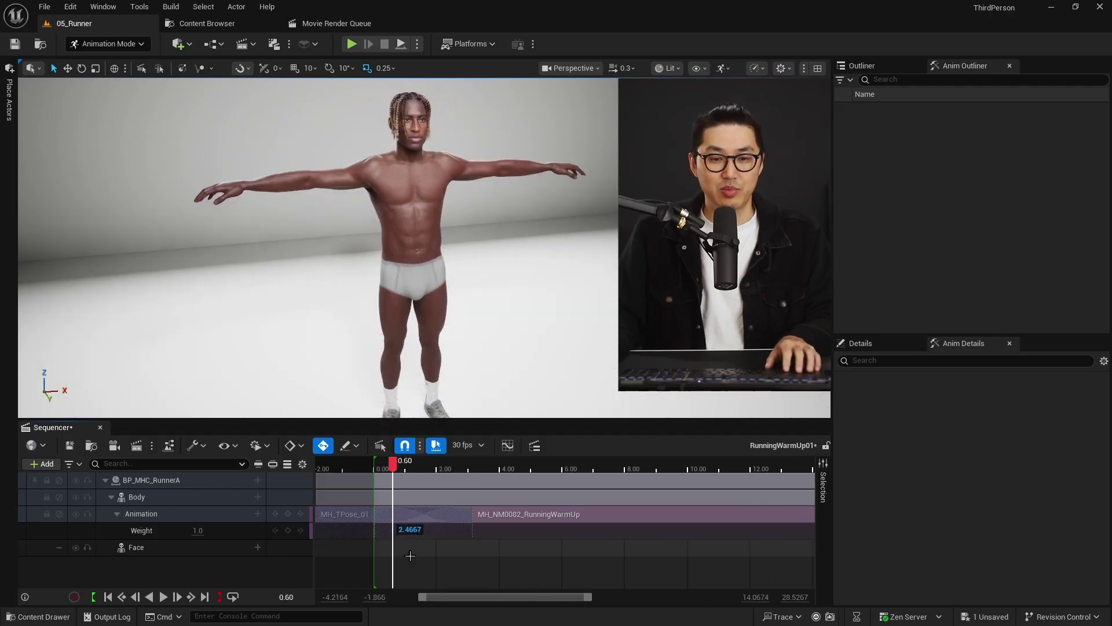
{"action": "right_click_drag", "start_coordinate": [410, 553], "coordinate": [481, 552]}
{"action": "left_click_drag", "start_coordinate": [419, 514], "coordinate": [356, 513]}
{"action": "left_click_drag", "start_coordinate": [463, 460], "coordinate": [435, 464]}
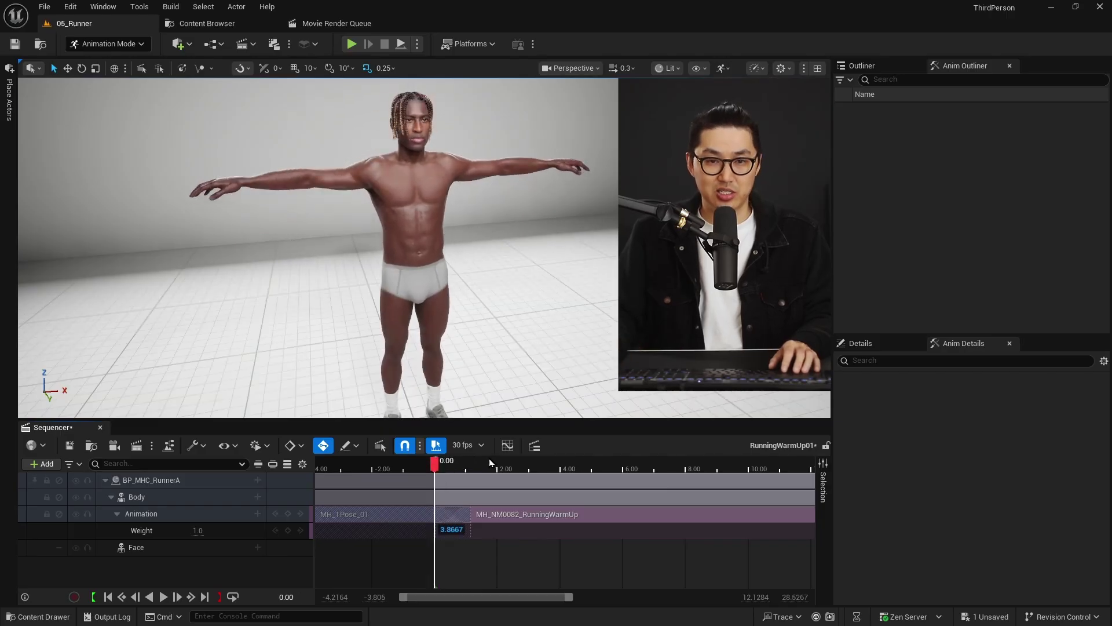
- Play back the transition from T-pose to warm-up, scrub to about 1.57 seconds and save the RunningWarmUp01 sequence
{"action": "key", "text": "space"}
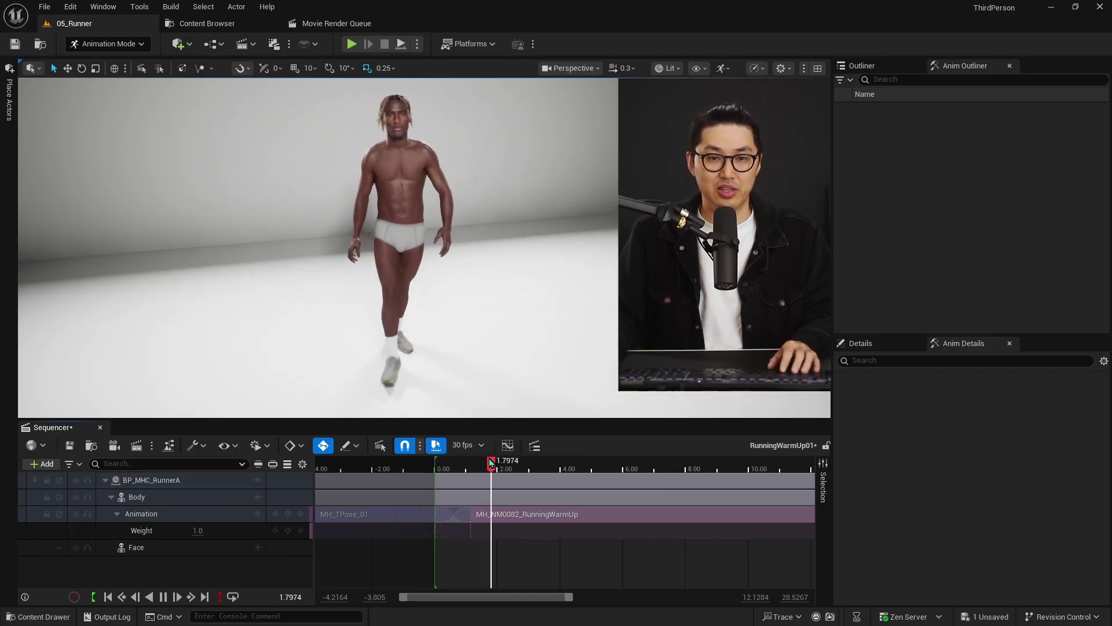
{"action": "key", "text": "space"}
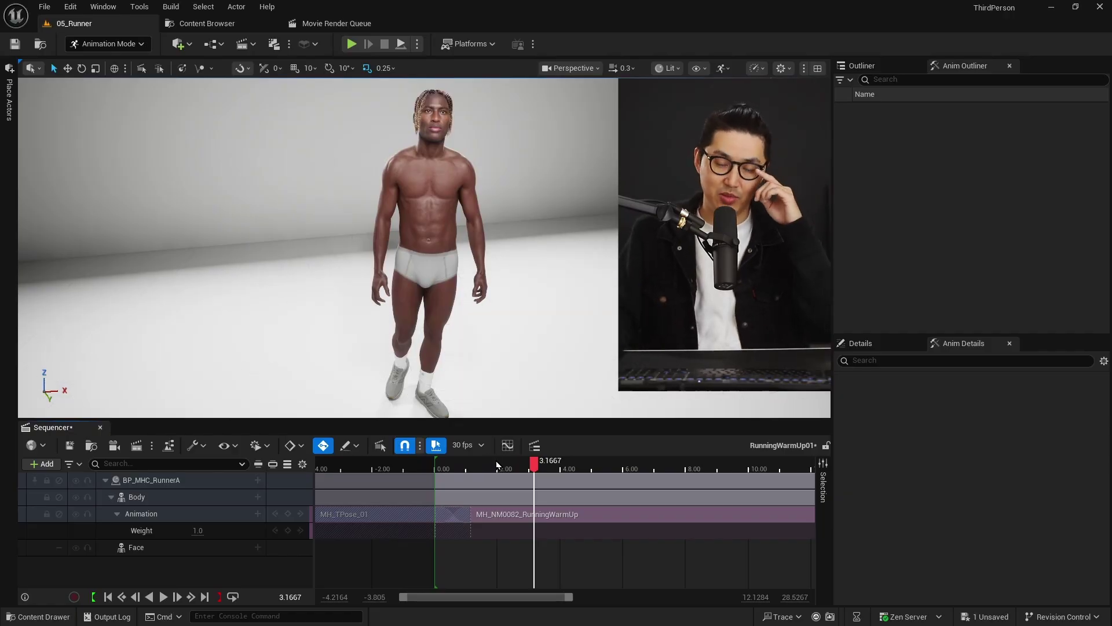
{"action": "mouse_move", "coordinate": [496, 463]}
{"action": "left_mouse_down"}
{"action": "mouse_move", "coordinate": [461, 463]}
{"action": "mouse_move", "coordinate": [484, 463]}
{"action": "left_mouse_up"}
{"action": "scroll", "coordinate": [574, 543], "scroll_direction": "down", "scroll_amount": 5, "text": "ctrl"}
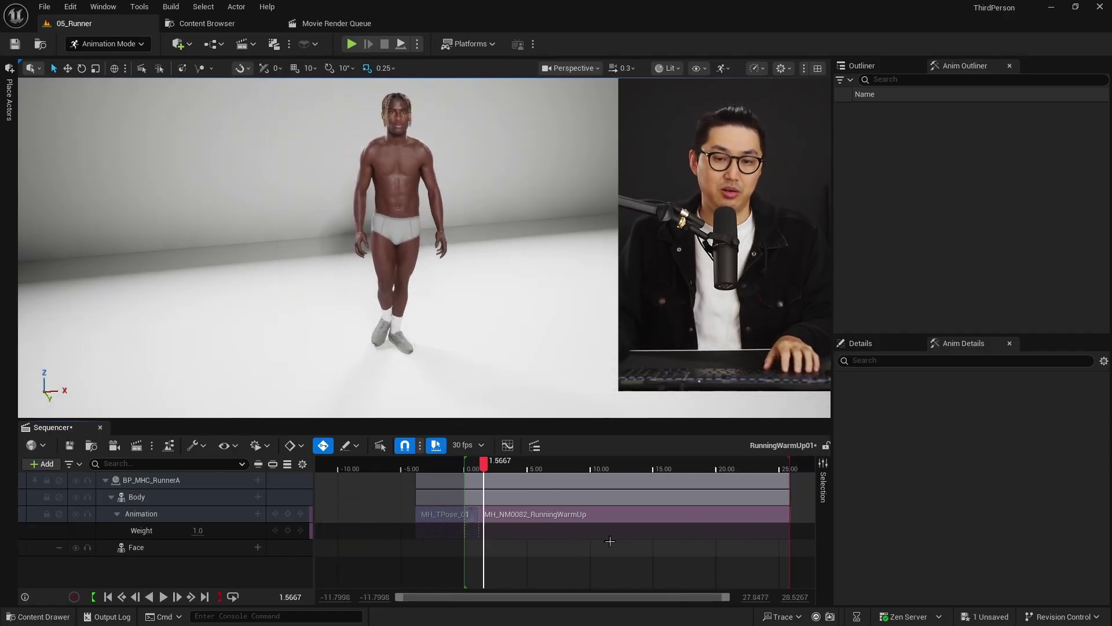
{"action": "right_click_drag", "start_coordinate": [610, 541], "coordinate": [586, 543]}
{"action": "key", "text": "ctrl+s"}
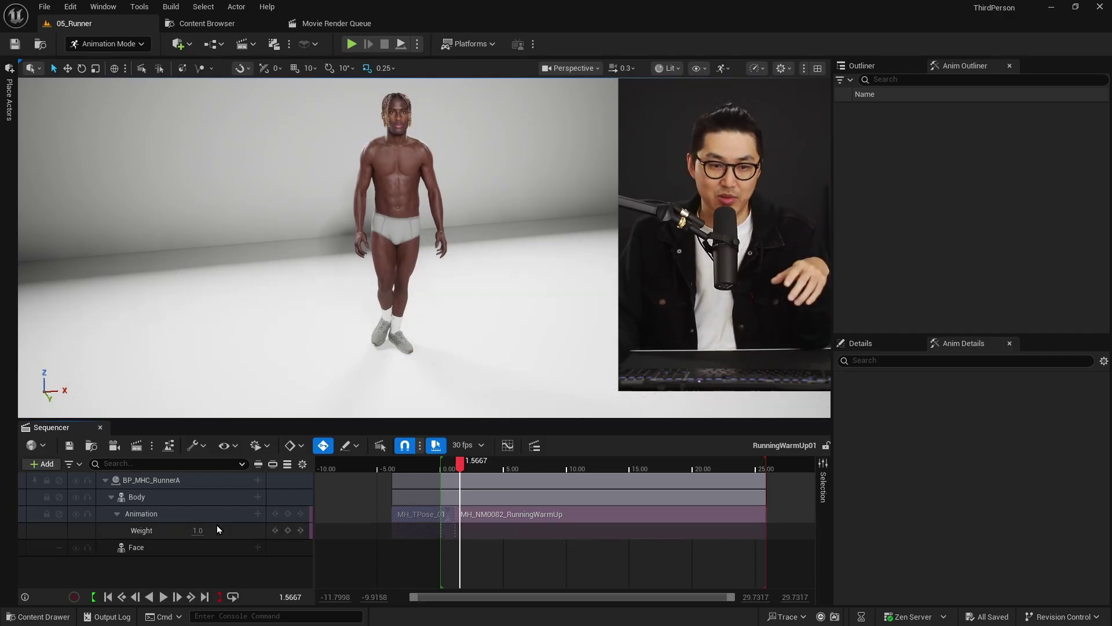
- Make sure Disable Post Process Blueprint is turned off for the Body component of BP_MHC_RunnerA
{"action": "left_click", "coordinate": [111, 496]}
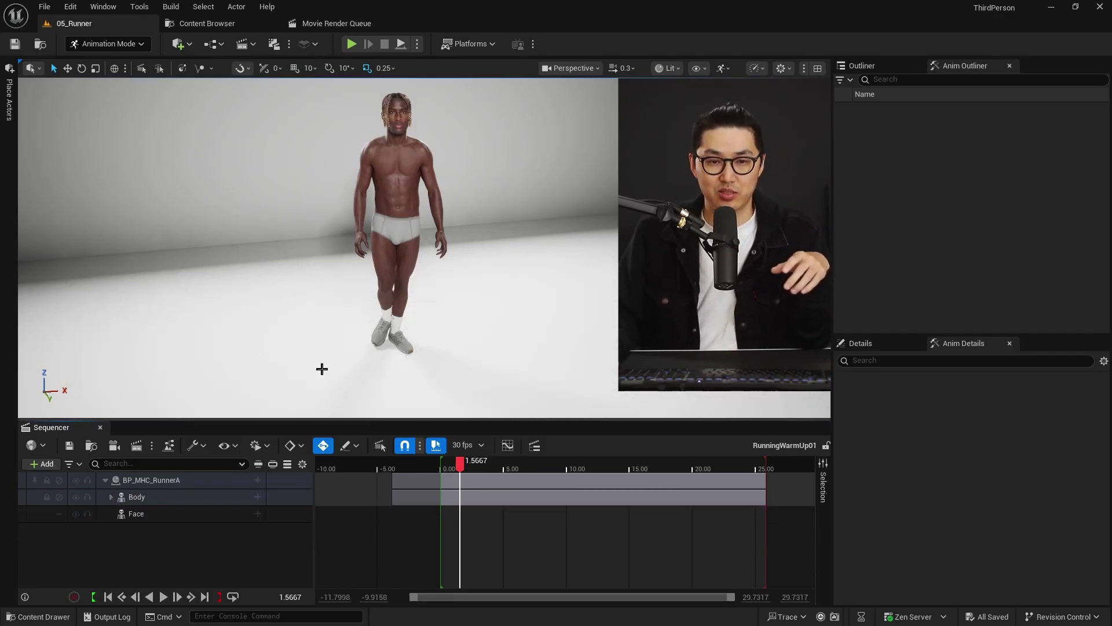
{"action": "left_click", "coordinate": [413, 197]}
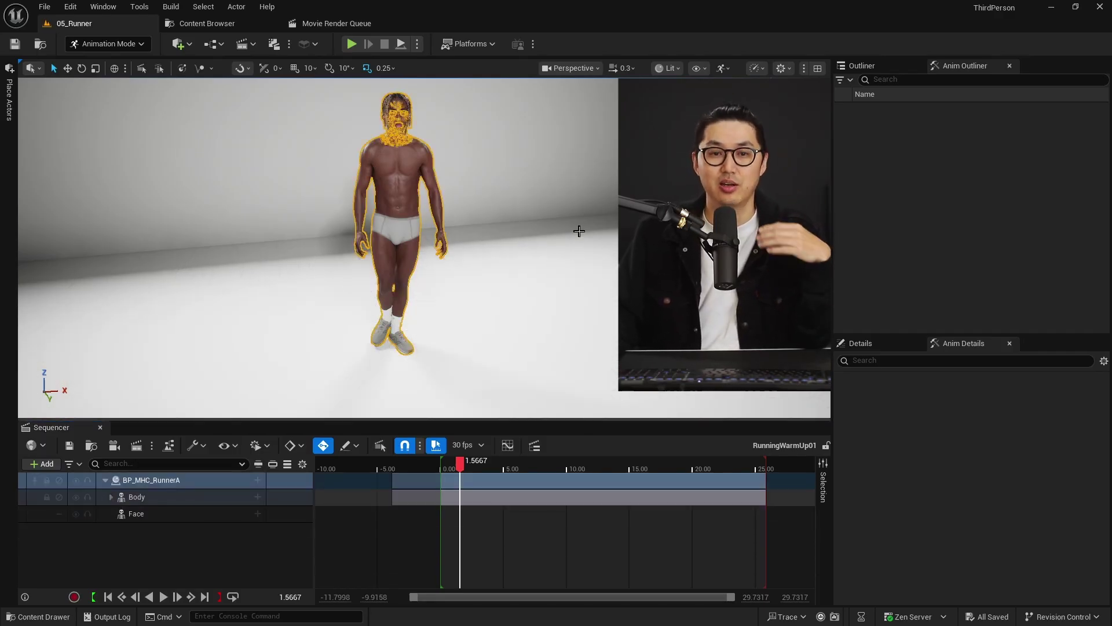
{"action": "left_click", "coordinate": [865, 65]}
{"action": "left_click", "coordinate": [882, 346]}
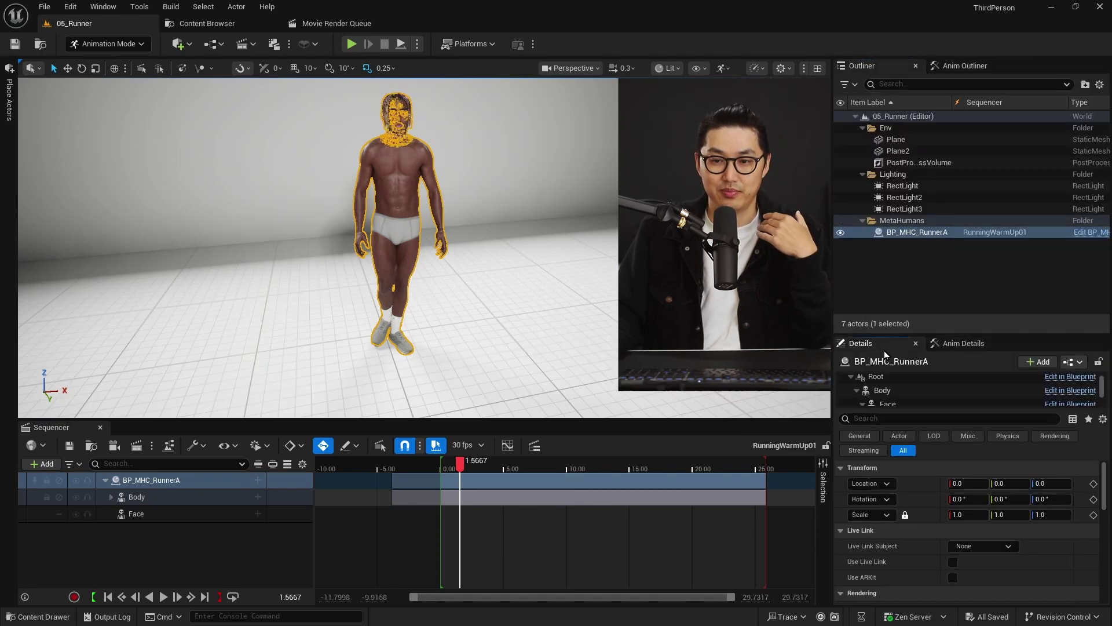
{"action": "left_click", "coordinate": [895, 405]}
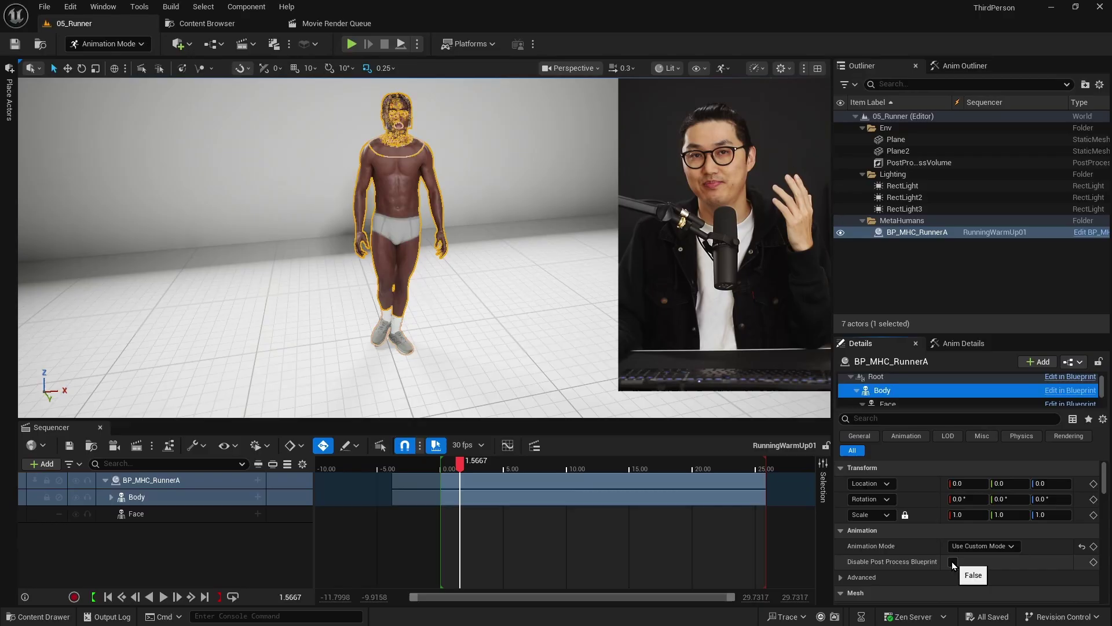
{"action": "left_click", "coordinate": [911, 284]}
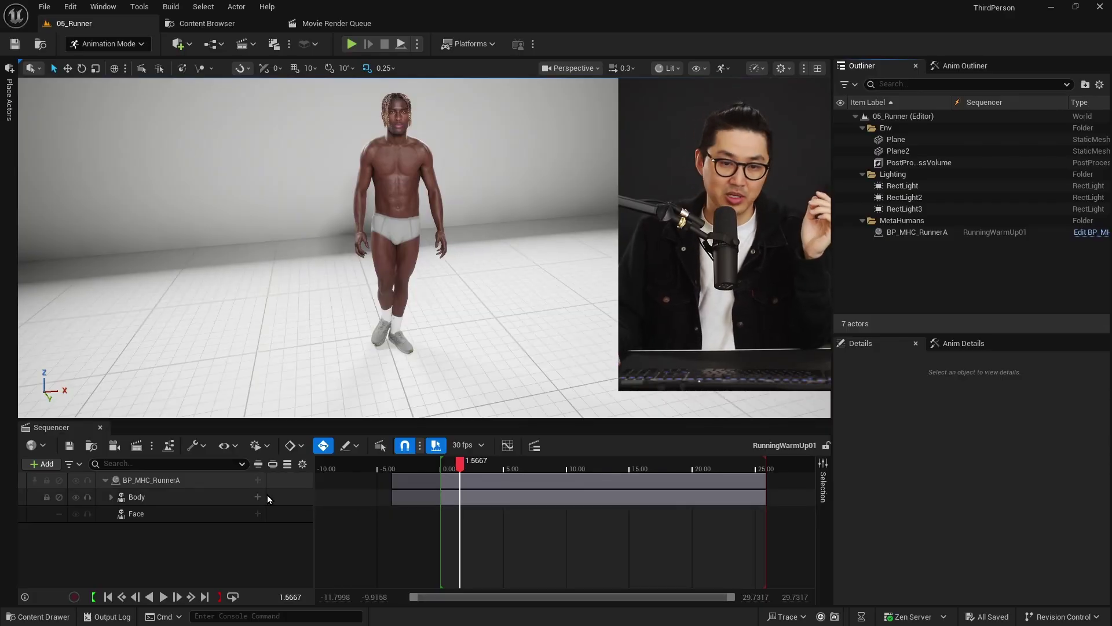
- Start baking the Body track of BP_MHC_RunnerA into an animation sequence, up to choosing its save path
{"action": "left_click", "coordinate": [201, 499]}
{"action": "right_click", "coordinate": [200, 498]}
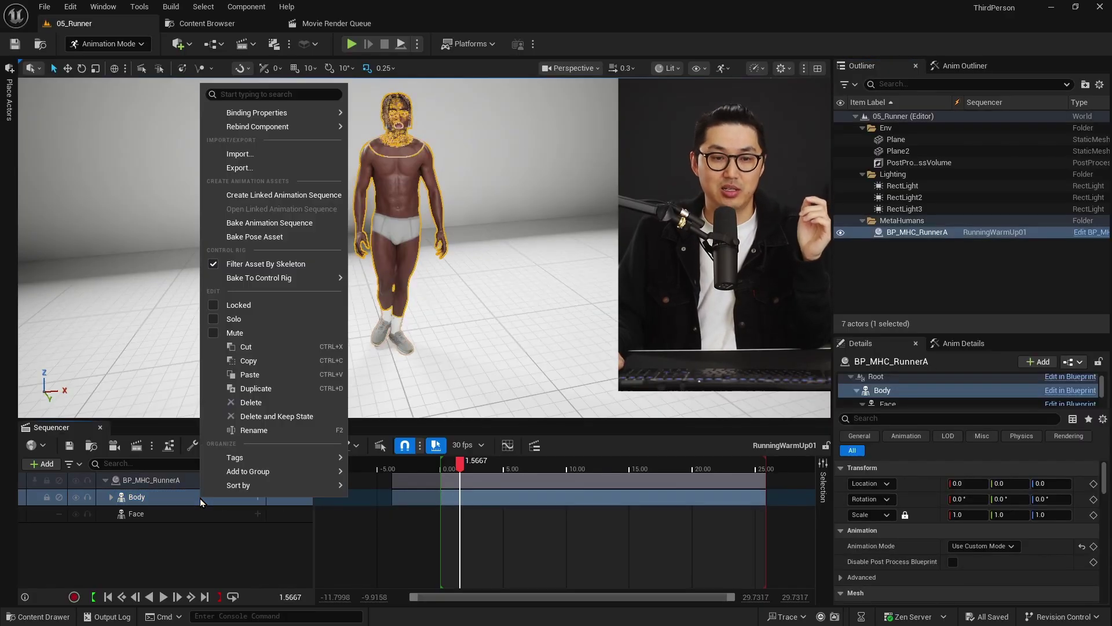
{"action": "left_click", "coordinate": [255, 219]}
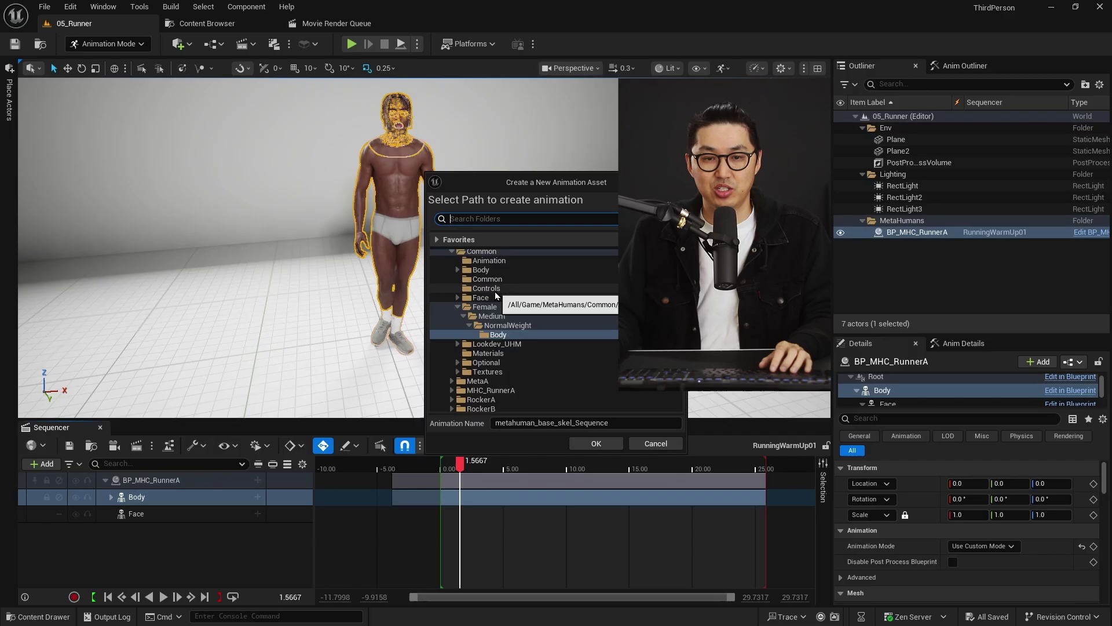
{"action": "left_click", "coordinate": [480, 297]}
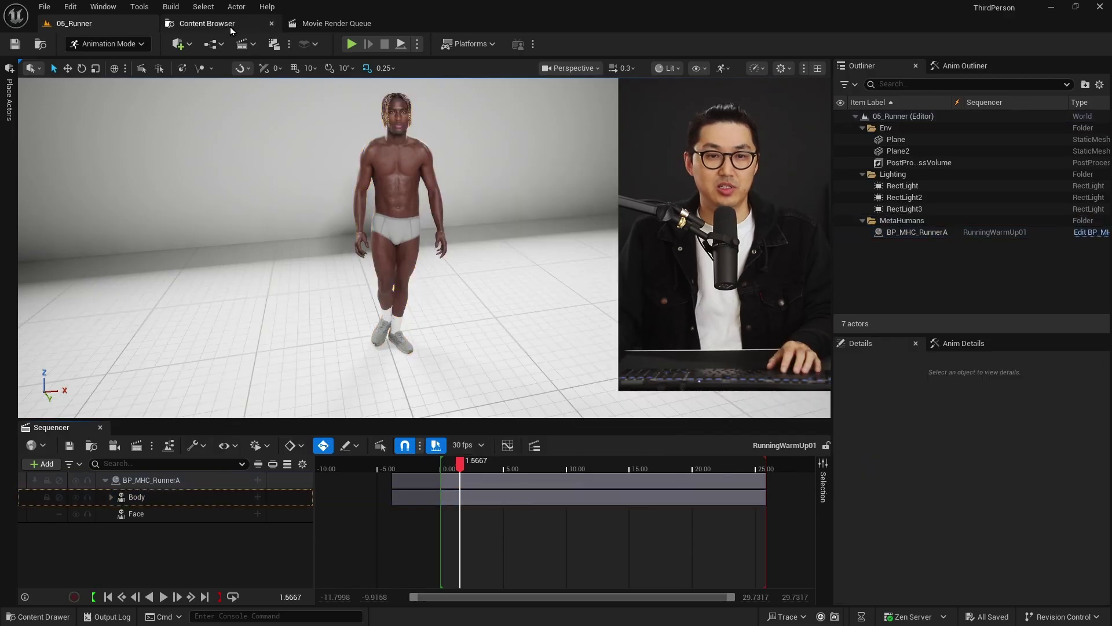
- Open the toCLO_RunningWarmUp_01 animation sequence from the Animations/NewBalance folder and view the T-posed runner from the front
{"action": "left_click", "coordinate": [230, 24]}
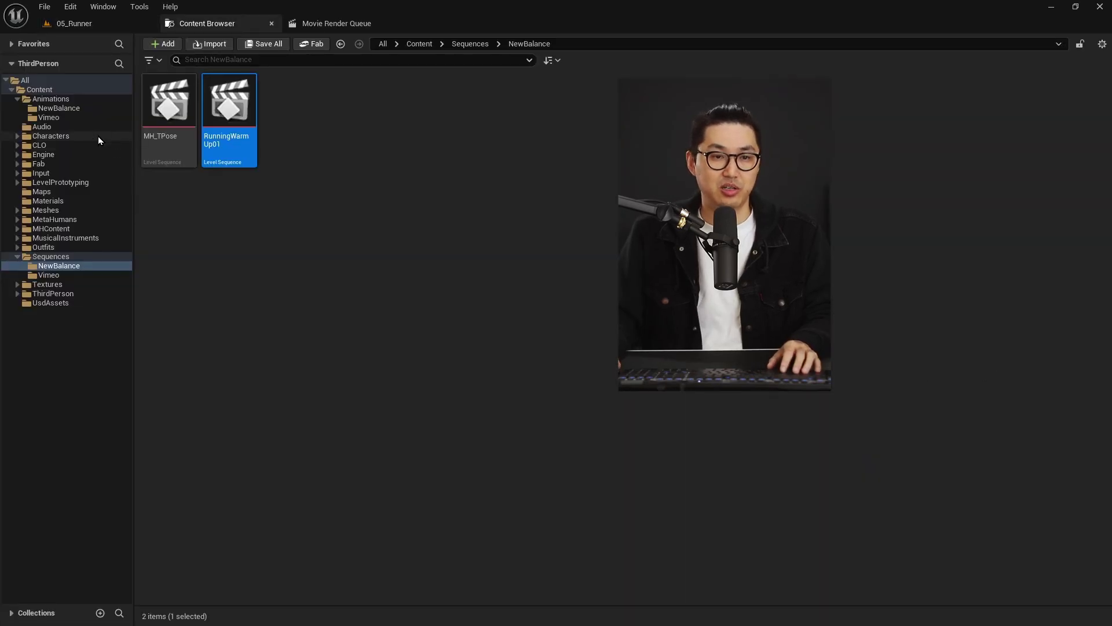
{"action": "left_click", "coordinate": [74, 109]}
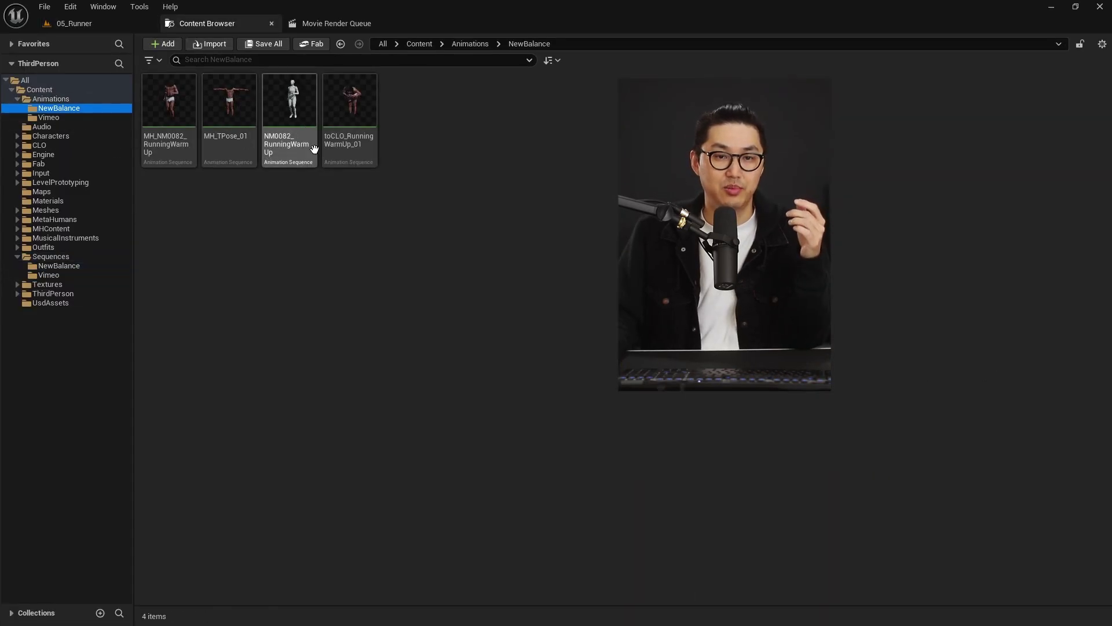
{"action": "double_click", "coordinate": [376, 135]}
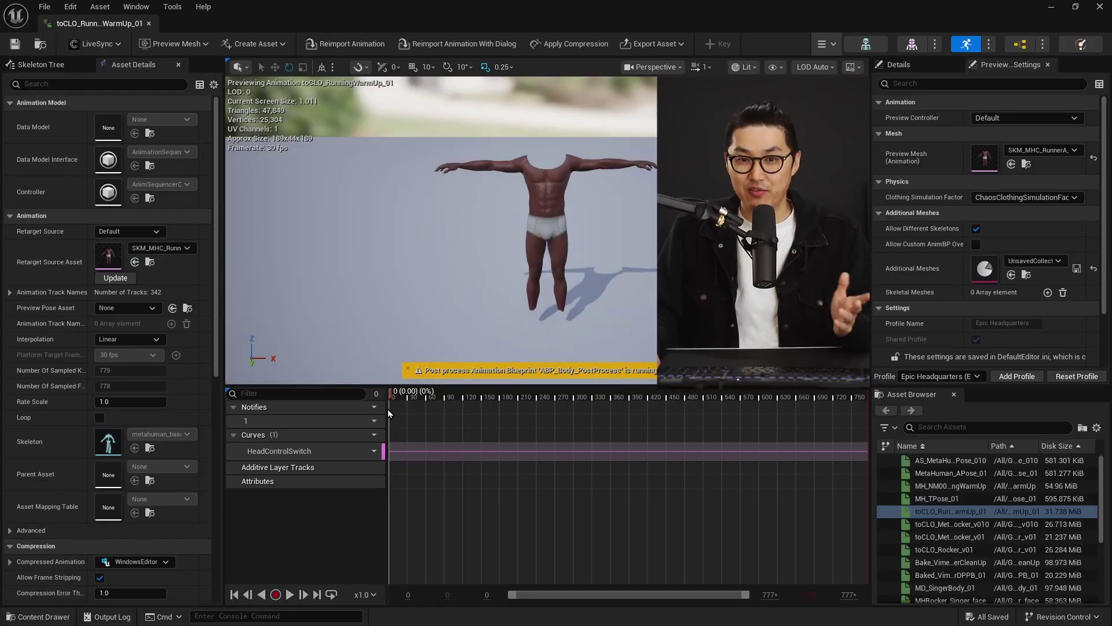
{"action": "left_click_drag", "start_coordinate": [387, 409], "coordinate": [366, 426]}
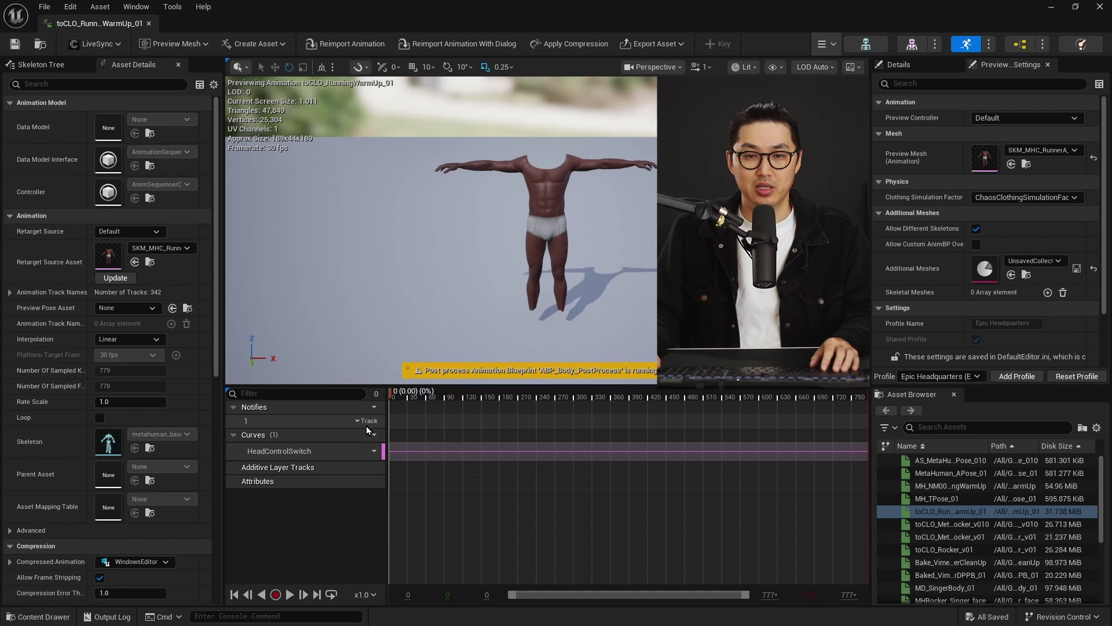
{"action": "right_click_drag", "start_coordinate": [417, 290], "coordinate": [464, 263]}
{"action": "key", "text": "w"}
{"action": "scroll", "coordinate": [493, 234], "scroll_direction": "down", "scroll_amount": 1}
{"action": "scroll", "coordinate": [461, 283], "scroll_direction": "down", "scroll_amount": 1}
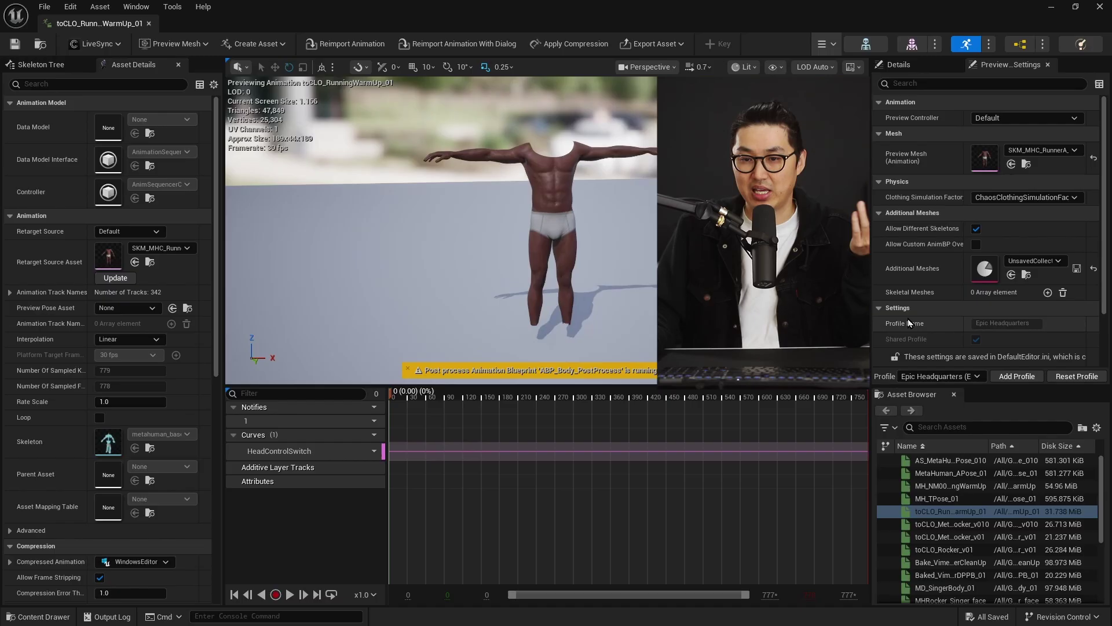
- Add an additional skeletal mesh to the animation's preview and assign SKM_MHC_RunnerA_FaceMesh to it
{"action": "scroll", "coordinate": [933, 259], "scroll_direction": "down", "scroll_amount": 2}
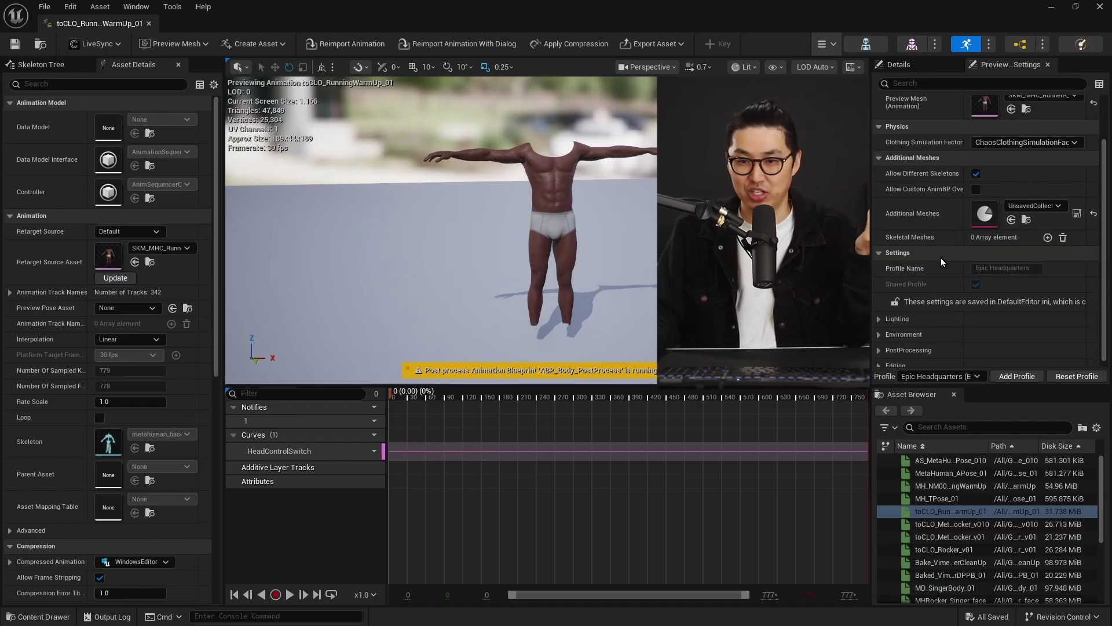
{"action": "left_click", "coordinate": [1048, 238]}
{"action": "left_click", "coordinate": [1038, 254]}
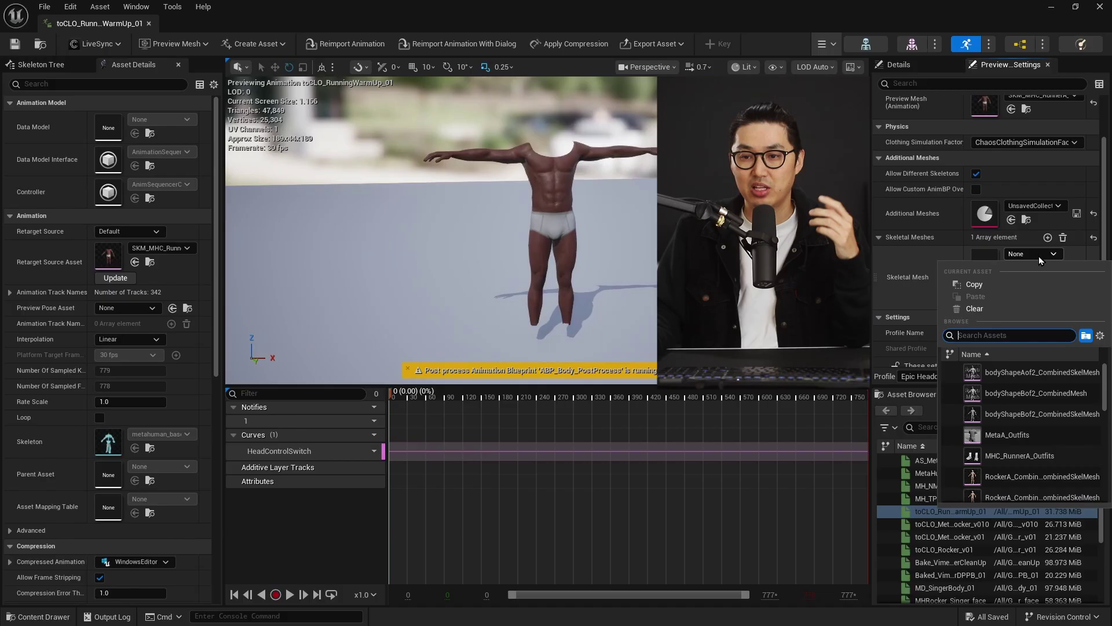
{"action": "type", "text": "Runner"}
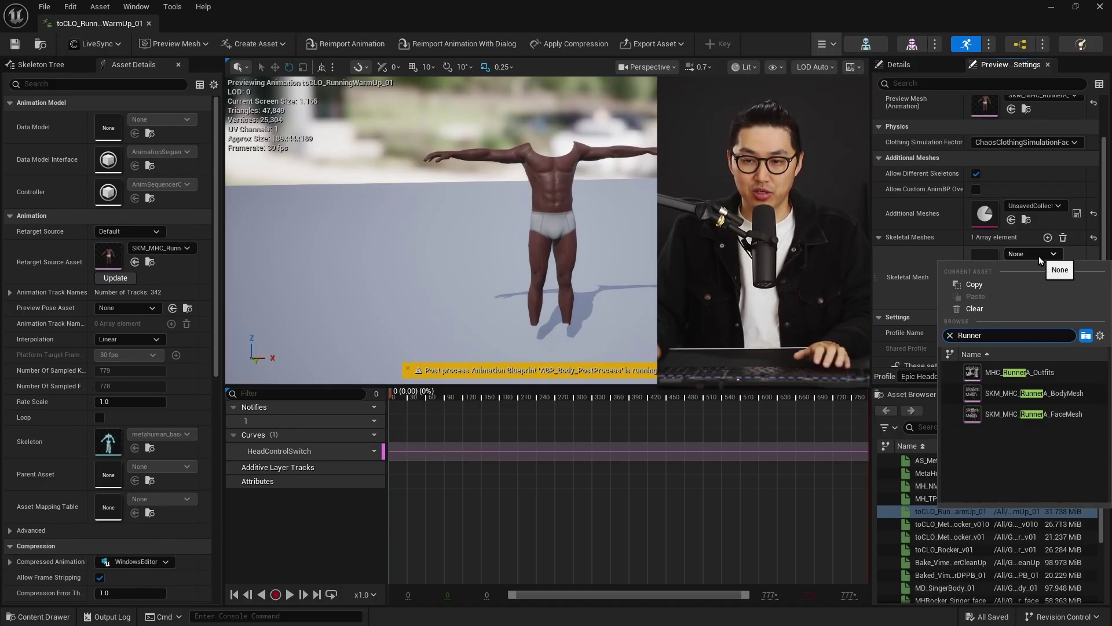
{"action": "left_click", "coordinate": [1037, 412]}
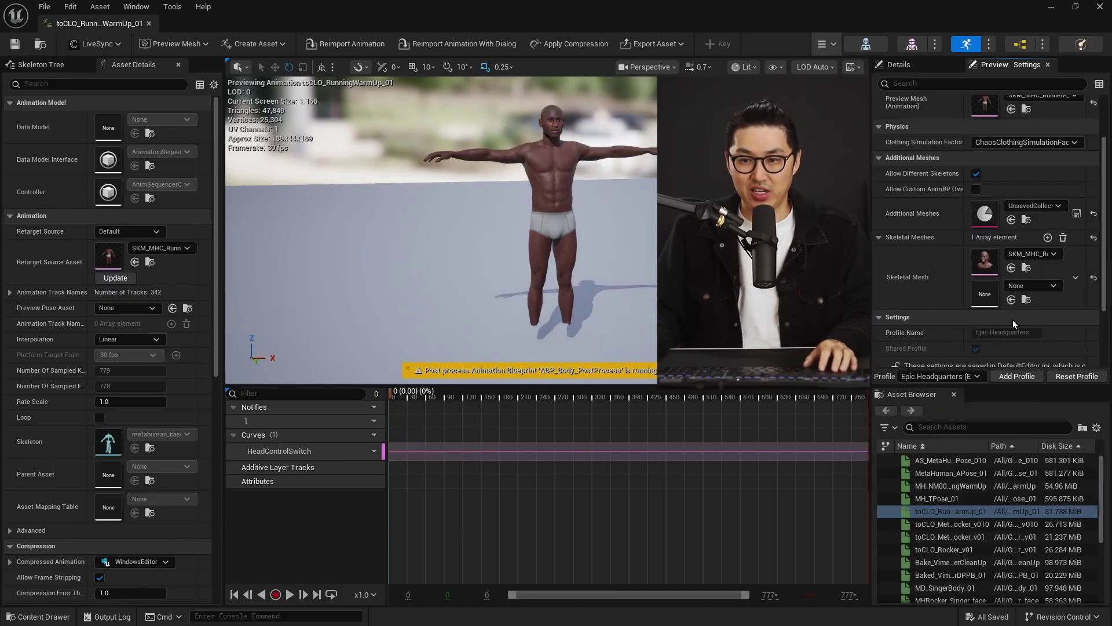
{"action": "left_click", "coordinate": [1033, 284]}
{"action": "left_click", "coordinate": [1033, 285]}
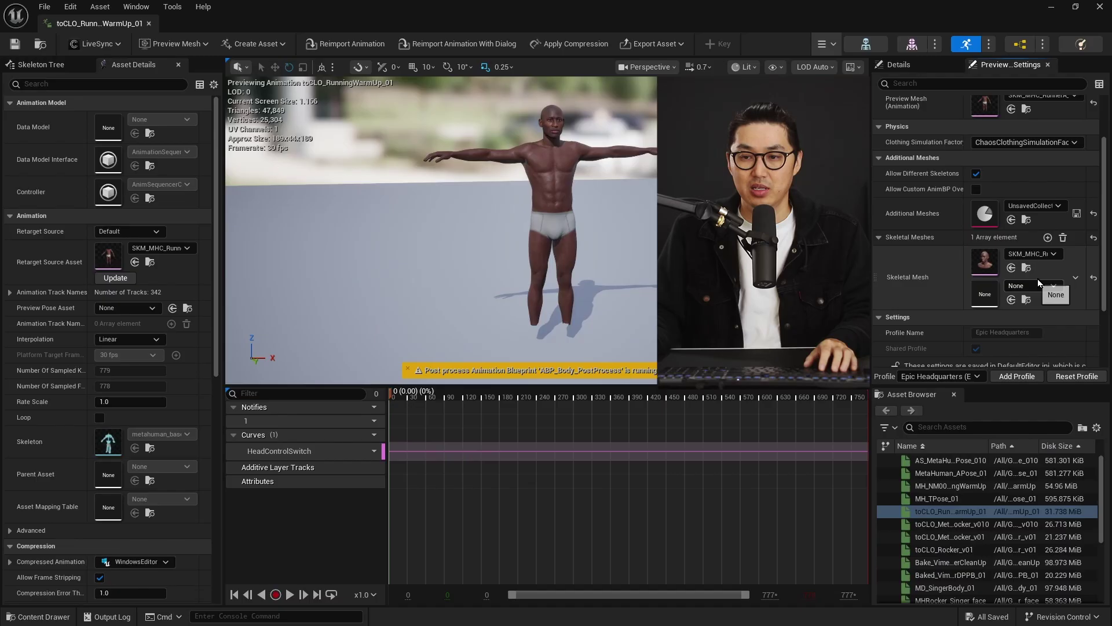
- Add a second additional skeletal mesh to the preview and assign MHC_RunnerA_Outfits, so the shoes are included
{"action": "left_click", "coordinate": [1048, 238]}
{"action": "left_click", "coordinate": [1038, 318]}
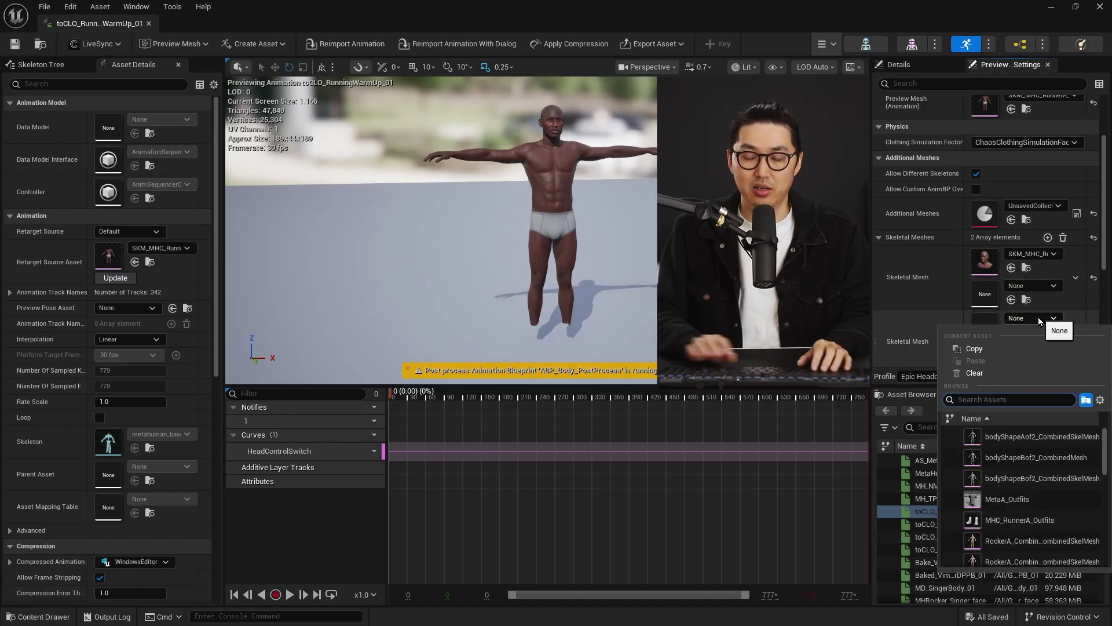
{"action": "type", "text": "runner"}
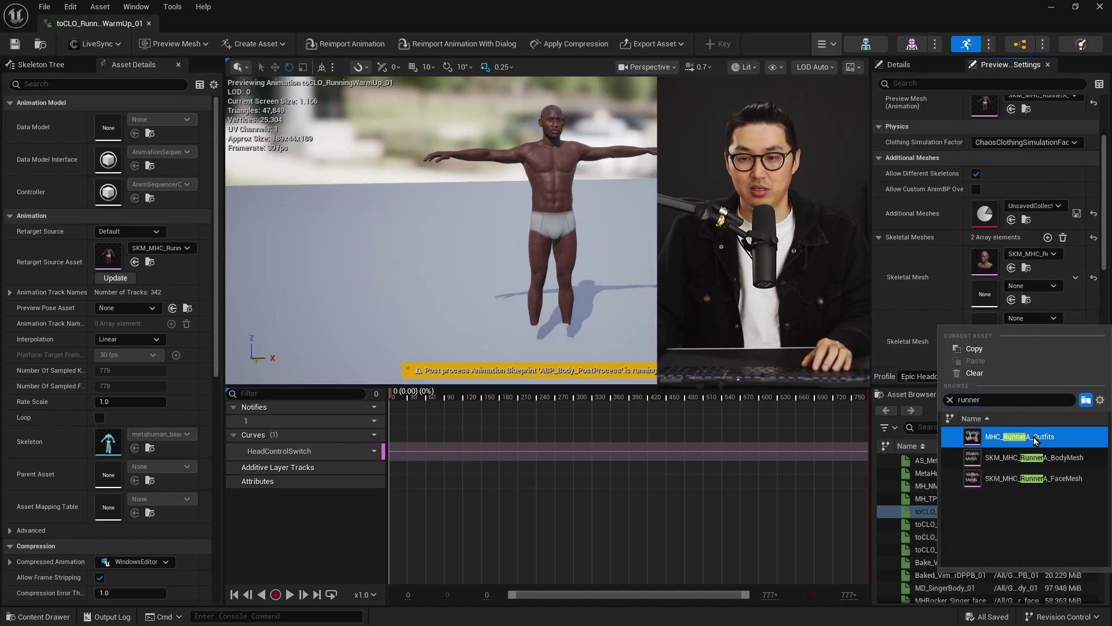
{"action": "left_click", "coordinate": [1034, 438]}
{"action": "right_click_drag", "start_coordinate": [594, 296], "coordinate": [591, 271]}
{"action": "key", "text": "a"}
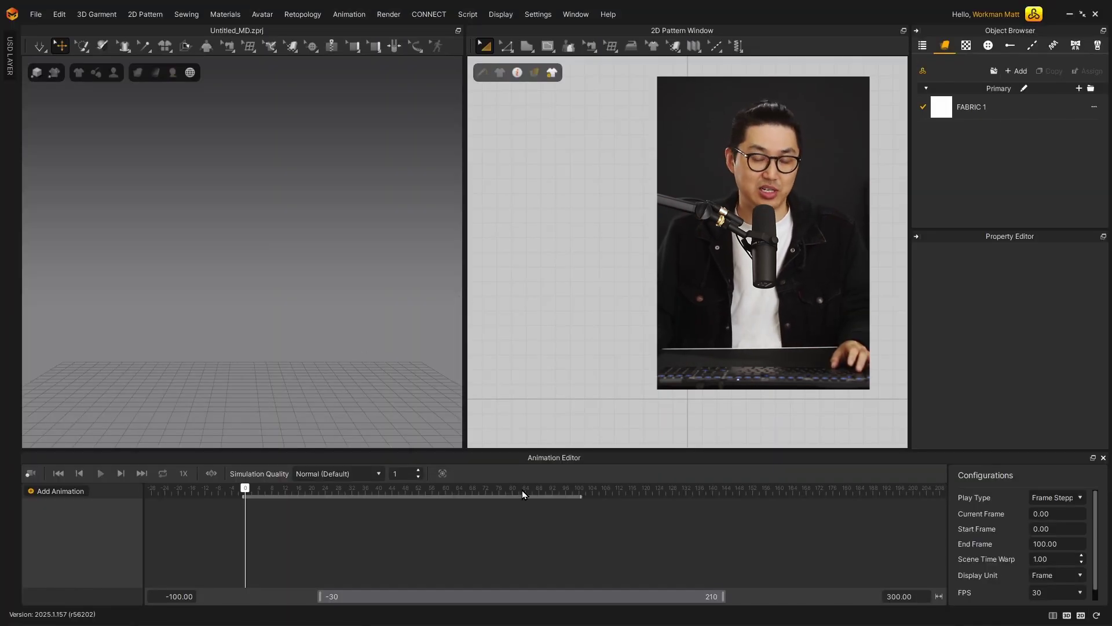
- Switch back to Unreal Engine and put the 05_Runner level editor into CLO/MD LiveSync mode
{"action": "key", "text": "alt+Tab"}
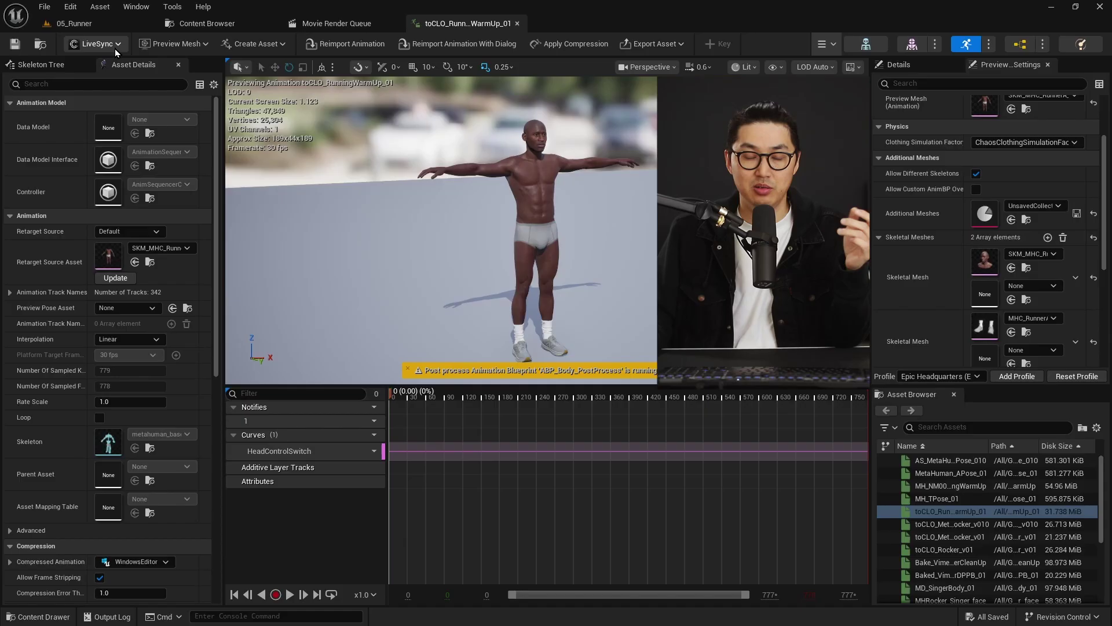
{"action": "left_click", "coordinate": [109, 22]}
{"action": "left_click", "coordinate": [112, 42]}
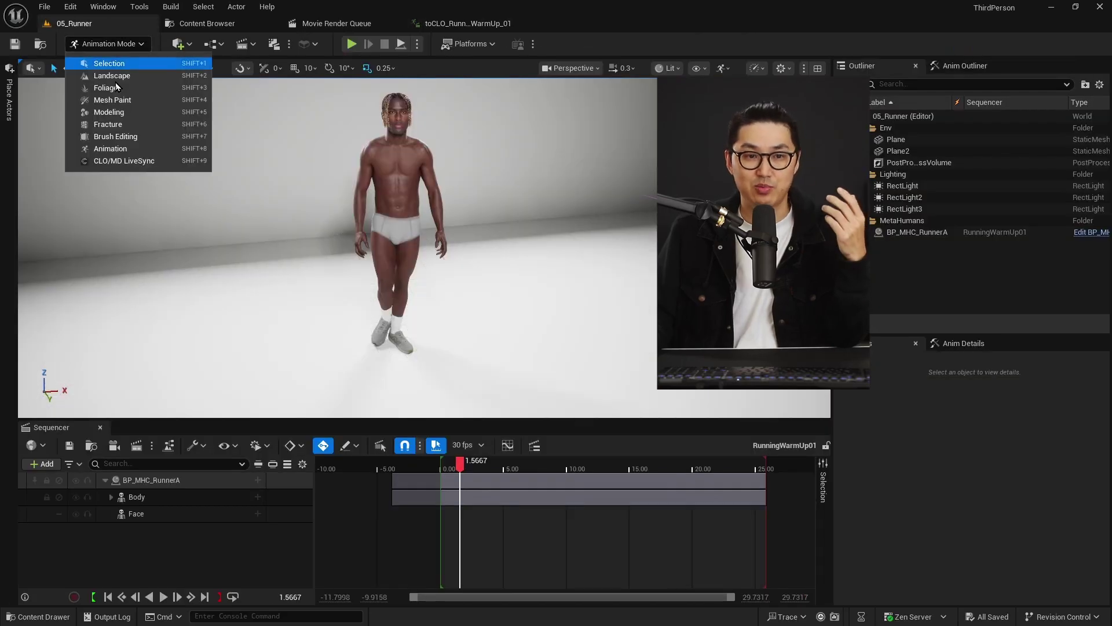
{"action": "left_click", "coordinate": [124, 161]}
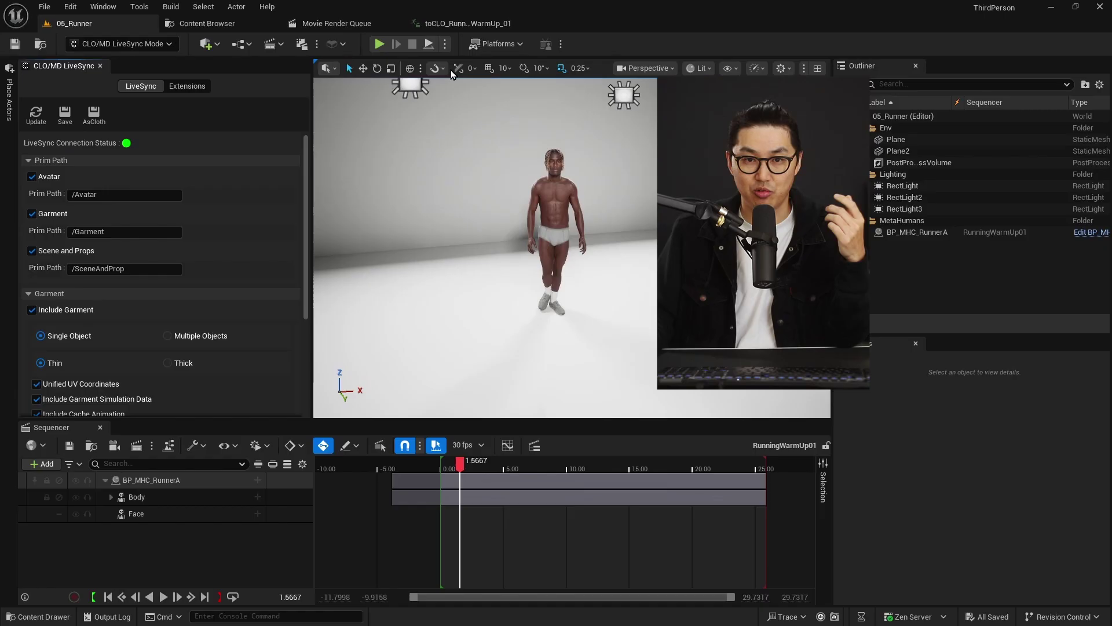
- Play back part of toCLO_RunningWarmUp_01, pause it and export it As LiveSync to Marvelous Designer
{"action": "left_click", "coordinate": [457, 24]}
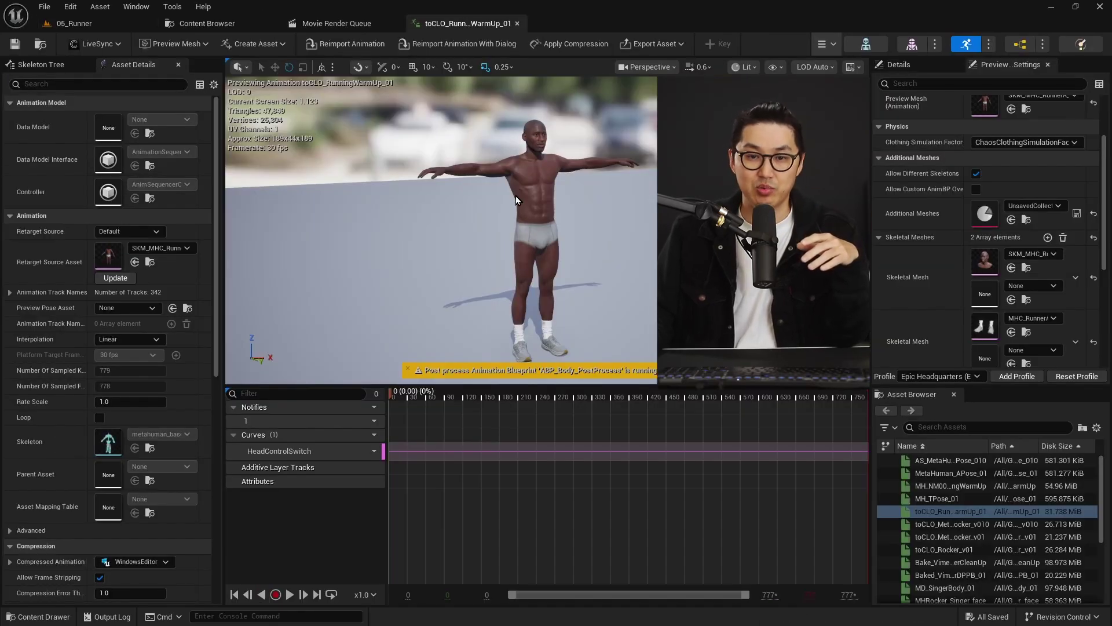
{"action": "left_click", "coordinate": [290, 594]}
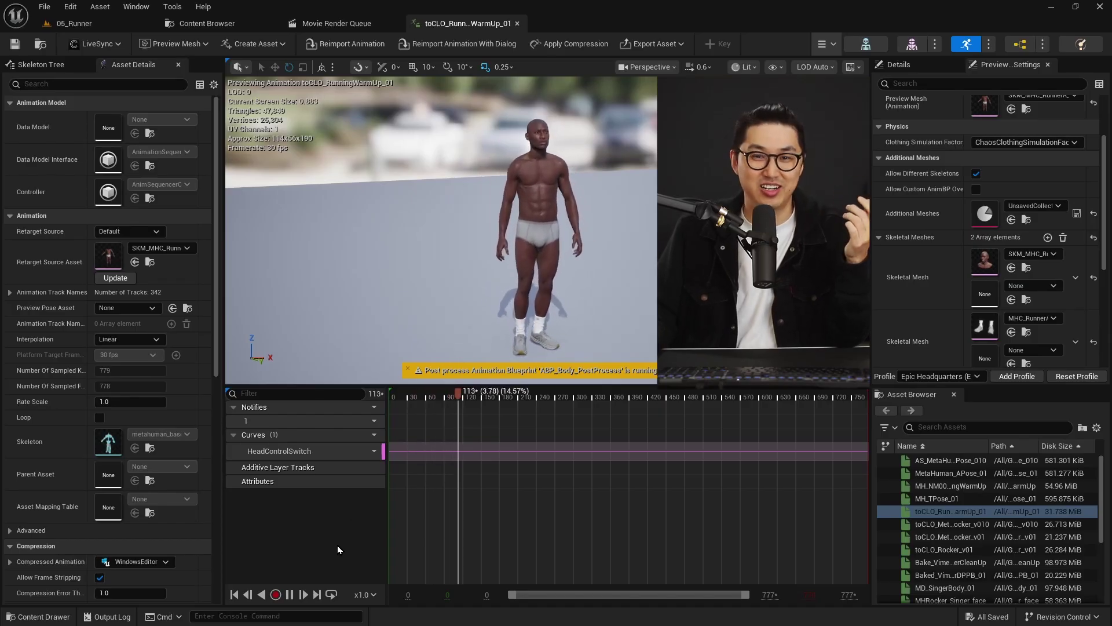
{"action": "left_click", "coordinate": [290, 594]}
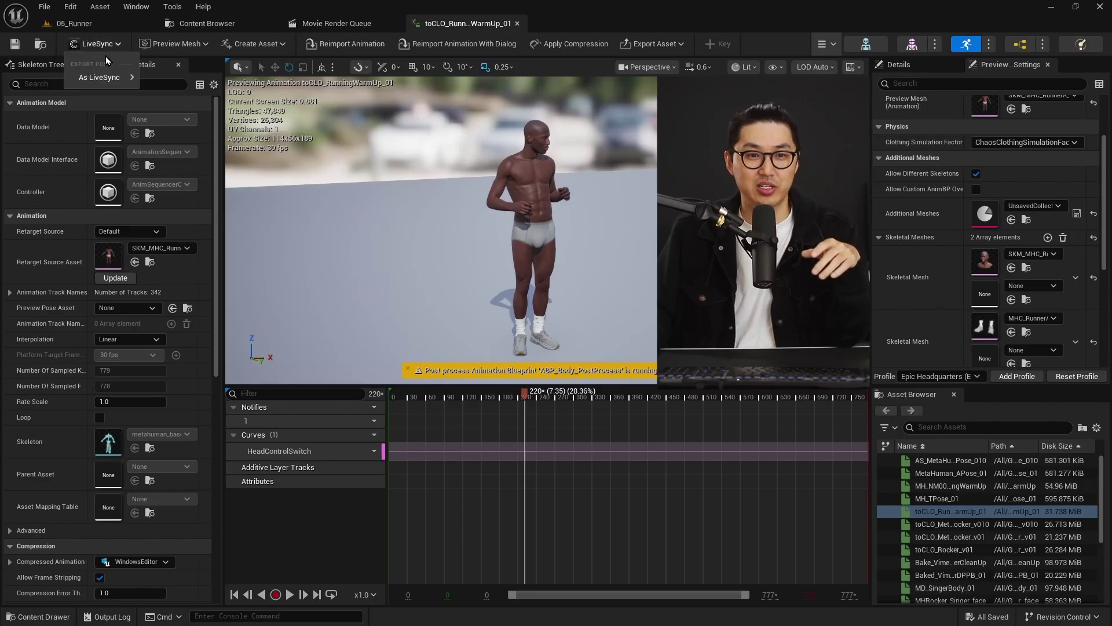
{"action": "mouse_move", "coordinate": [102, 77]}
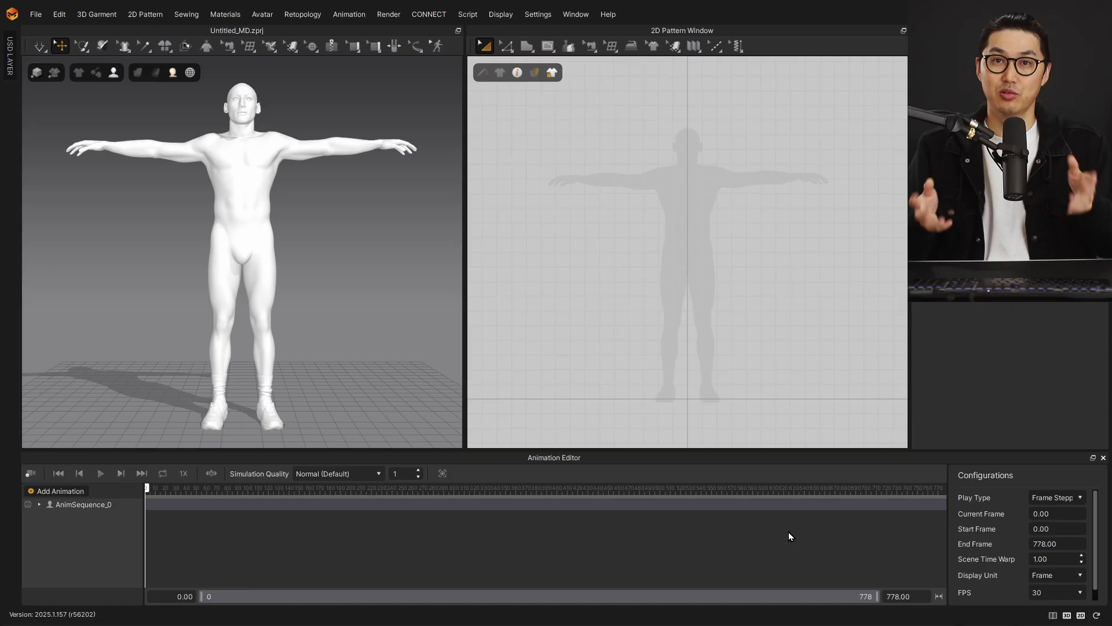
- Play the imported AnimSequence_0 in Marvelous Designer, pause it and return the playhead to frame 0
{"action": "left_click", "coordinate": [100, 473]}
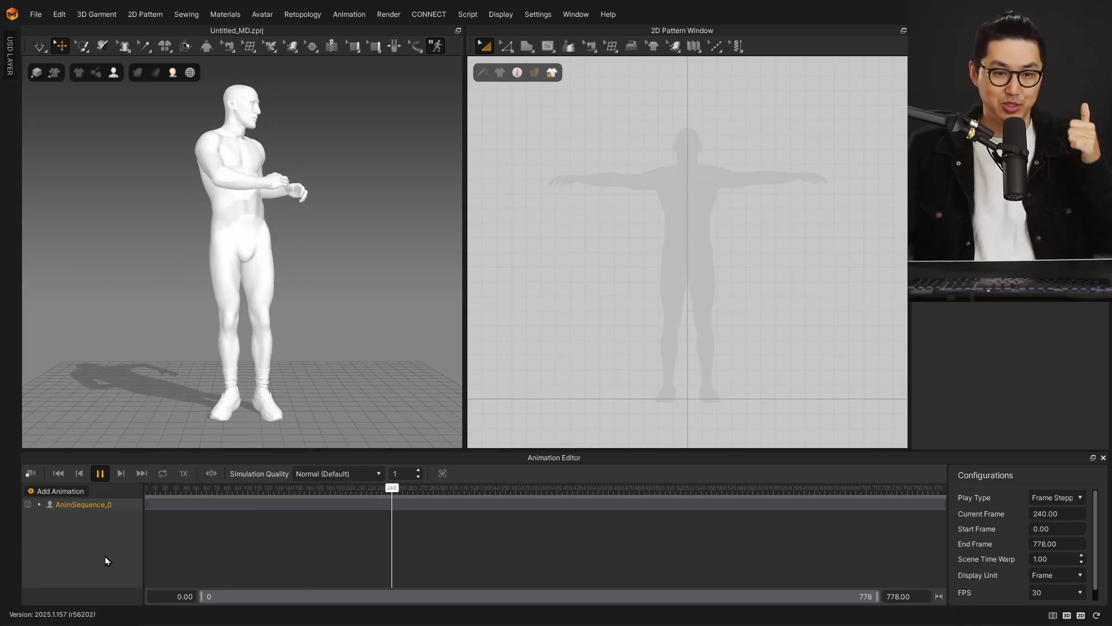
{"action": "left_click", "coordinate": [100, 474]}
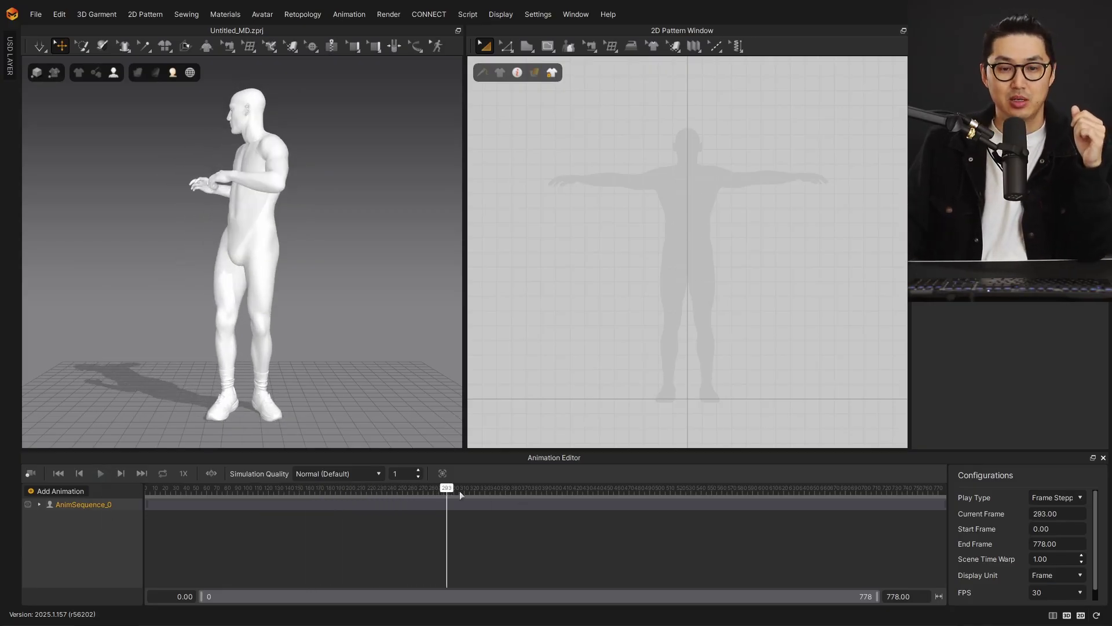
{"action": "left_click_drag", "start_coordinate": [447, 488], "coordinate": [133, 499]}
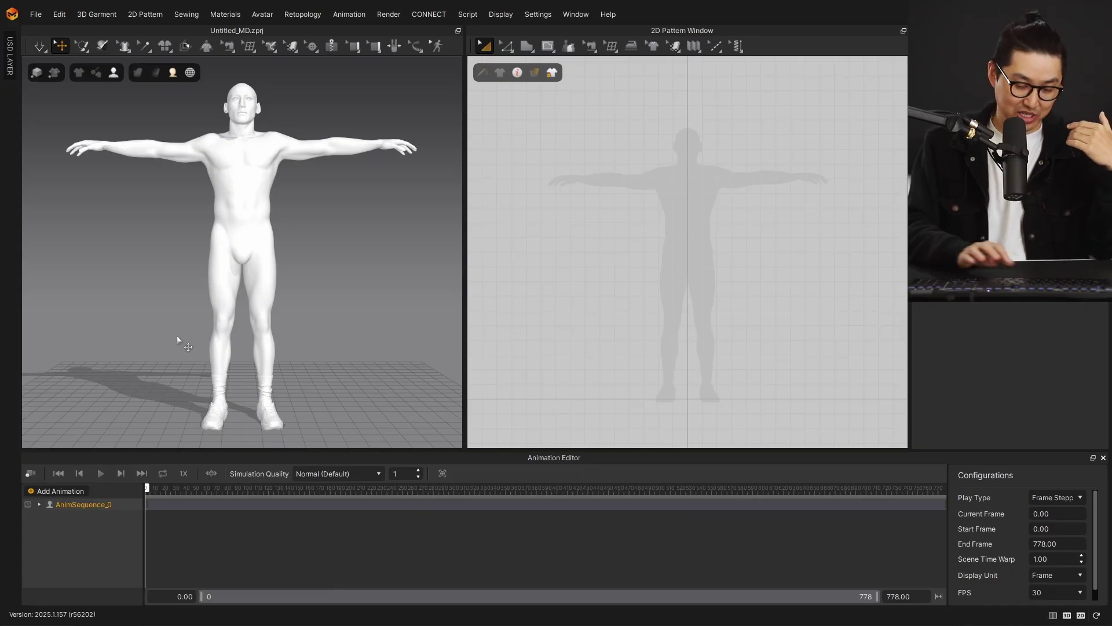
- Open the asset library, switch it to the CONNECT store and enlarge its window to fill most of the workspace
{"action": "key", "text": "ctrl+space"}
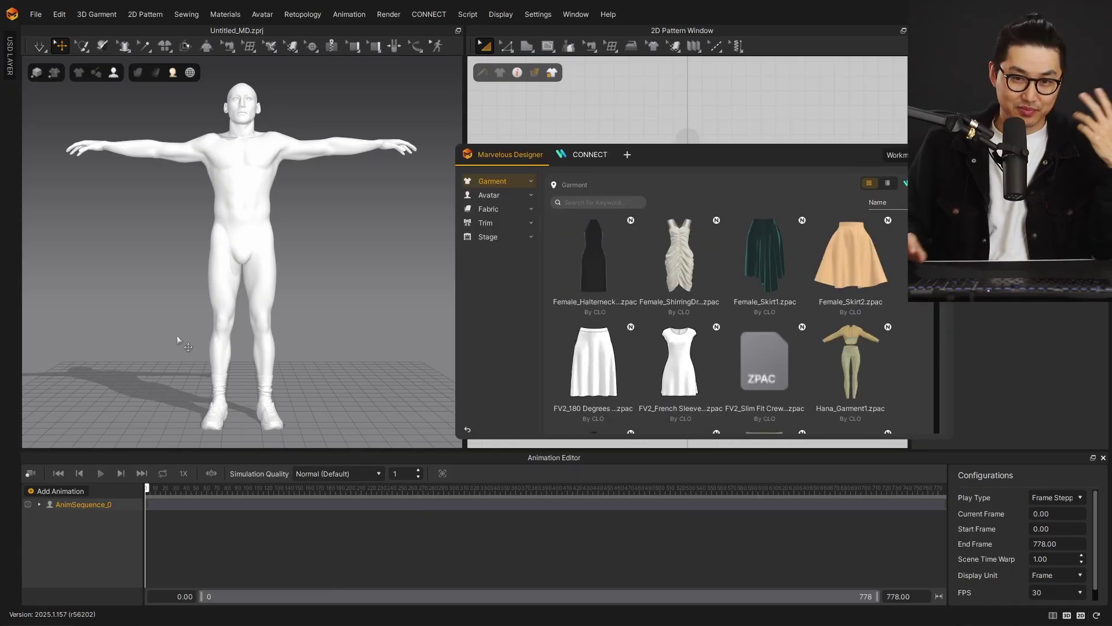
{"action": "left_click_drag", "start_coordinate": [708, 151], "coordinate": [578, 135]}
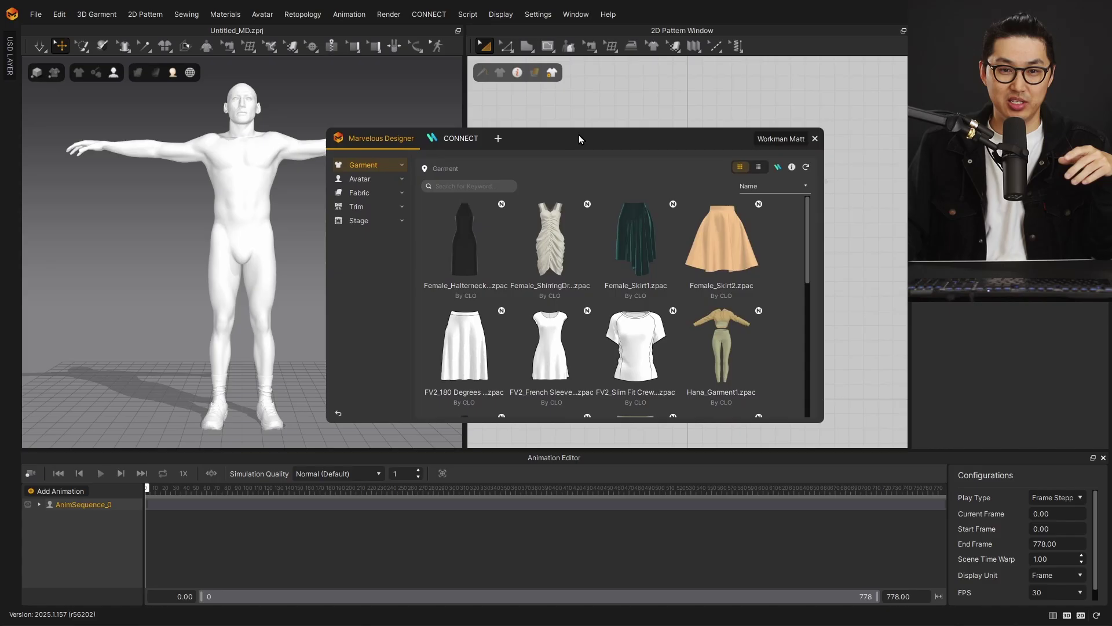
{"action": "left_click", "coordinate": [460, 139]}
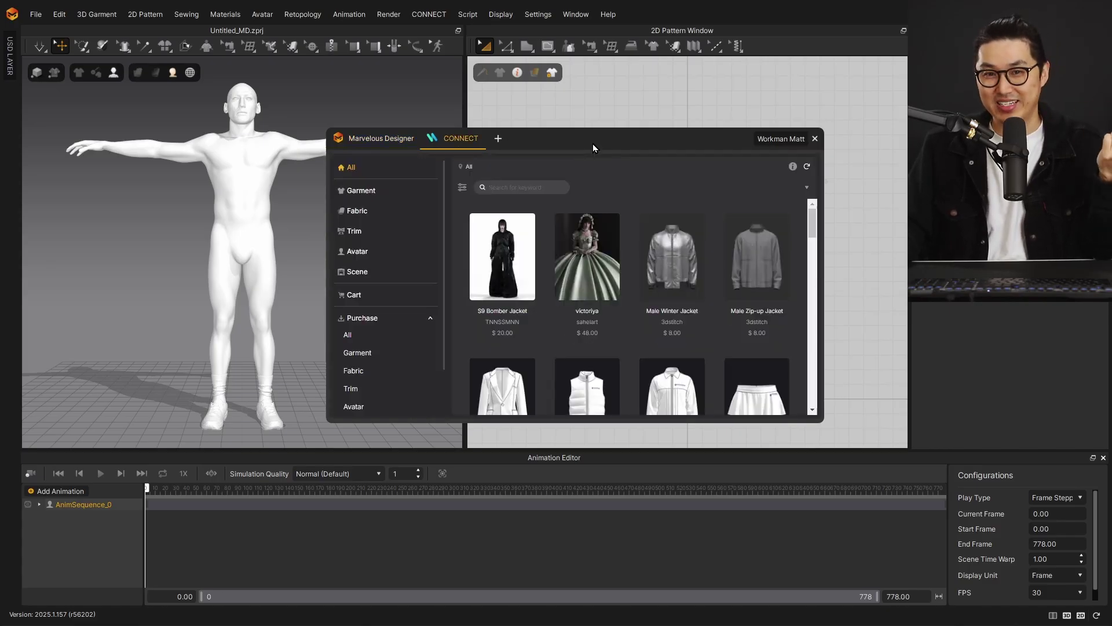
{"action": "left_click_drag", "start_coordinate": [606, 137], "coordinate": [578, 139]}
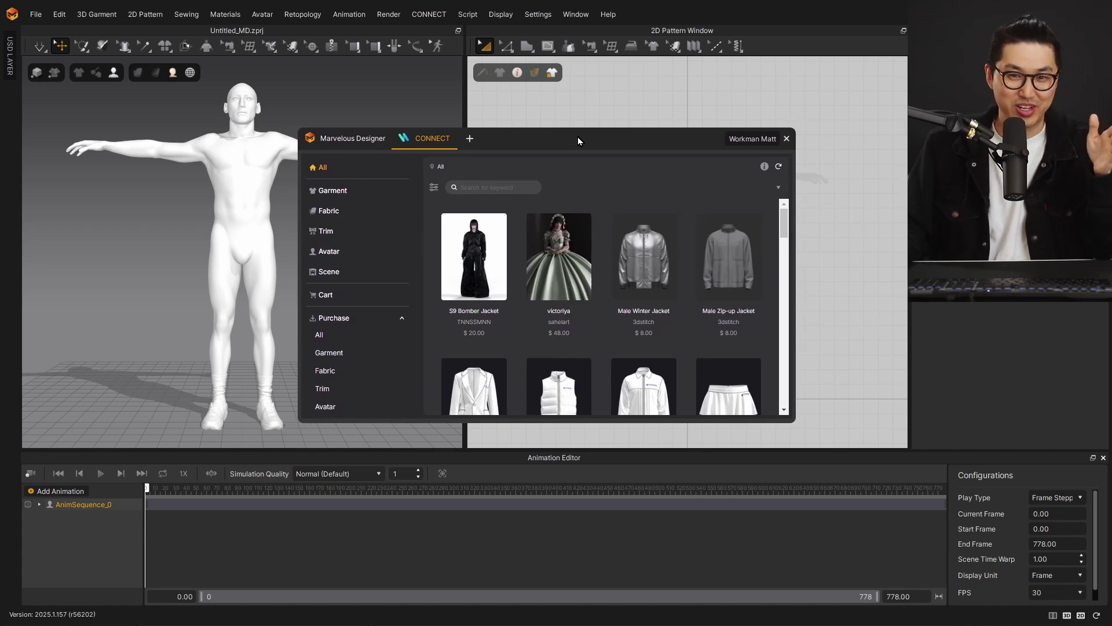
{"action": "left_click_drag", "start_coordinate": [578, 138], "coordinate": [336, 19]}
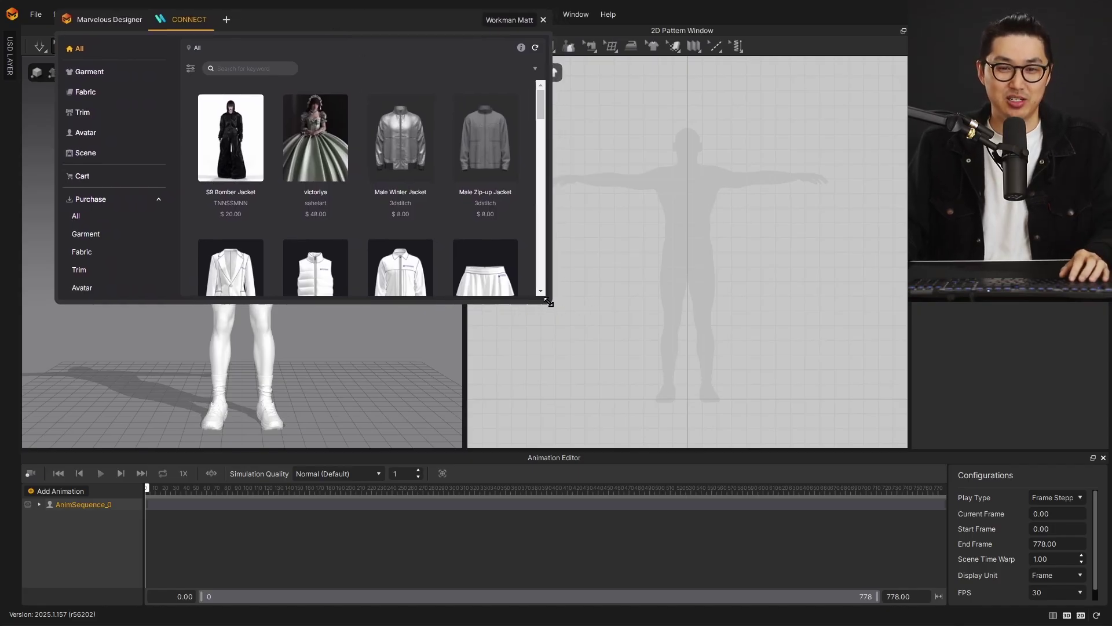
{"action": "left_click_drag", "start_coordinate": [551, 302], "coordinate": [993, 572]}
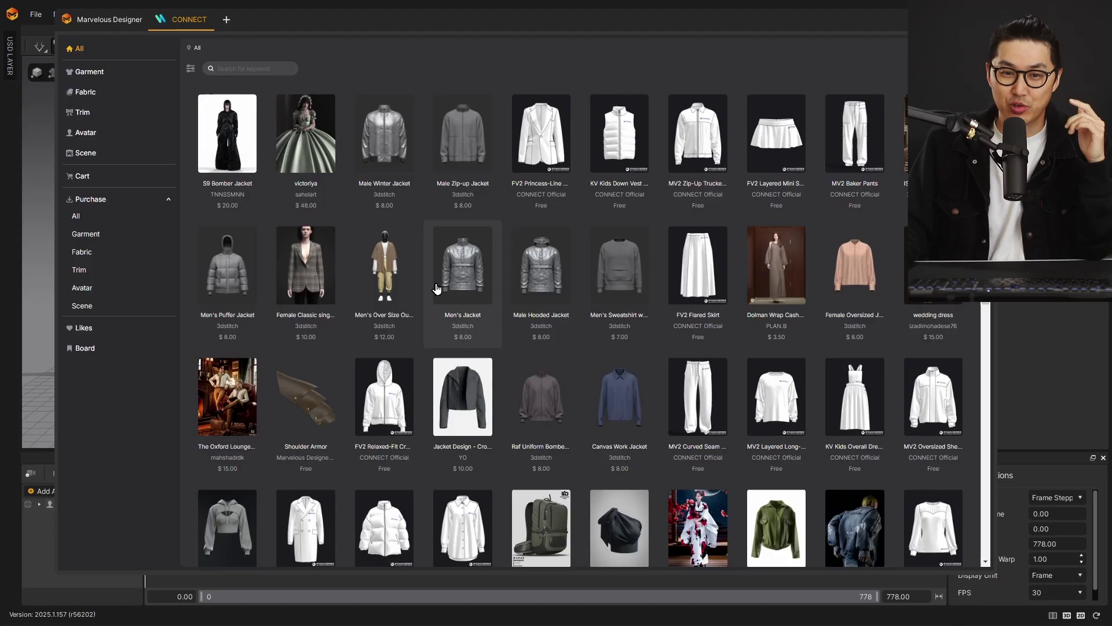
- Search CONNECT for "windbreaker" and load a hooded jacket into the scene
{"action": "left_click", "coordinate": [262, 69]}
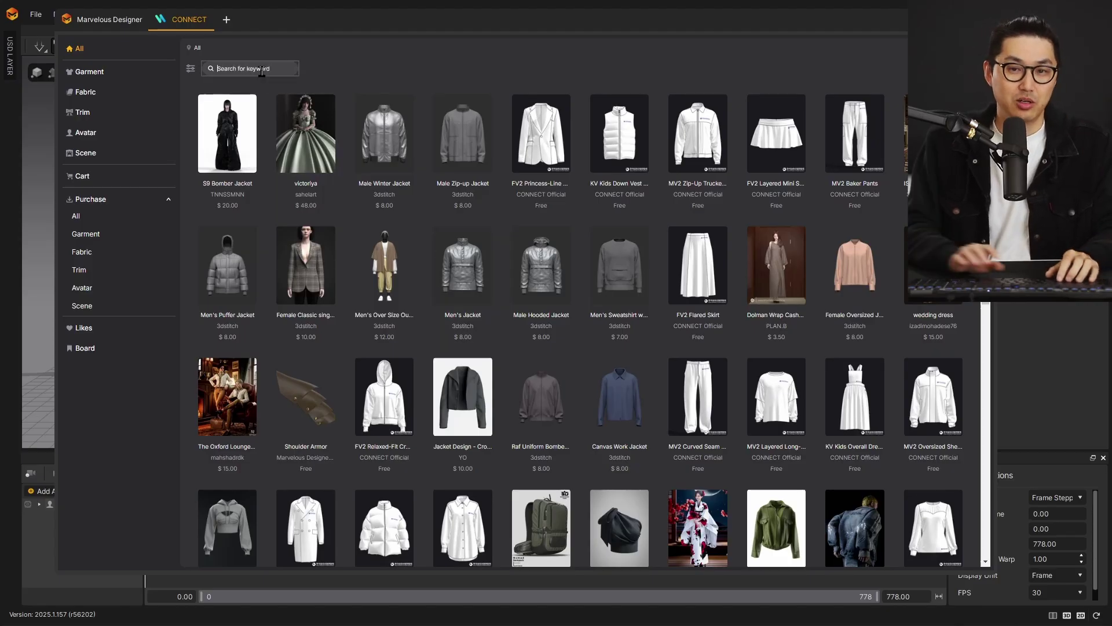
{"action": "type", "text": "windbreaker"}
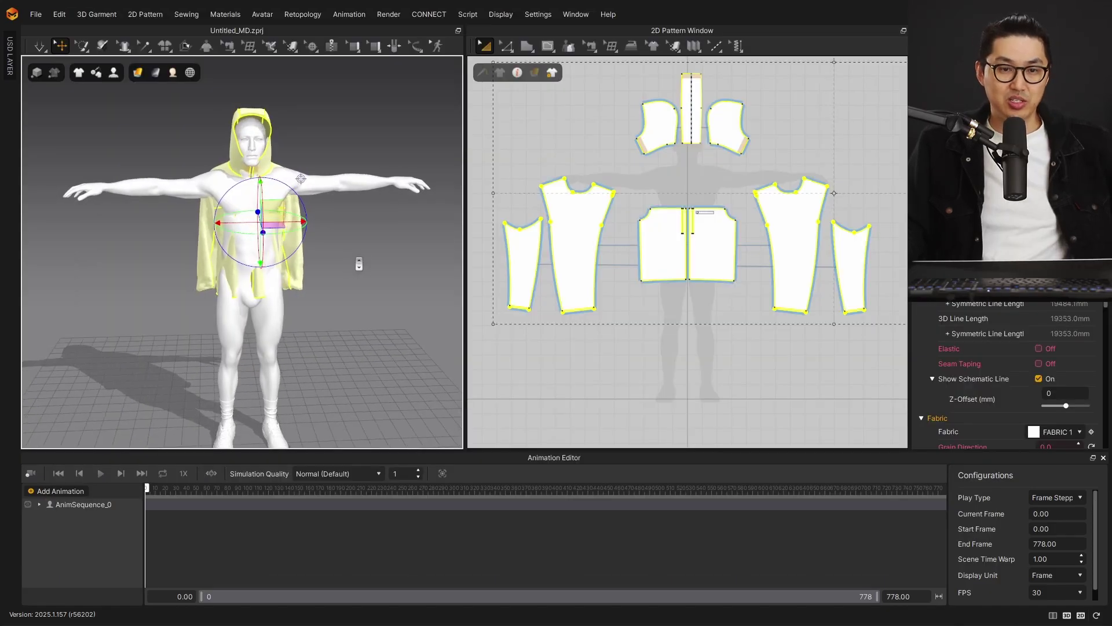
- Move the whole hooded jacket sideways off the avatar in the 3D scene
{"action": "right_click_drag", "start_coordinate": [359, 263], "coordinate": [296, 238]}
{"action": "scroll", "coordinate": [312, 240], "scroll_direction": "down", "scroll_amount": 1}
{"action": "middle_click_drag", "start_coordinate": [311, 240], "coordinate": [267, 234]}
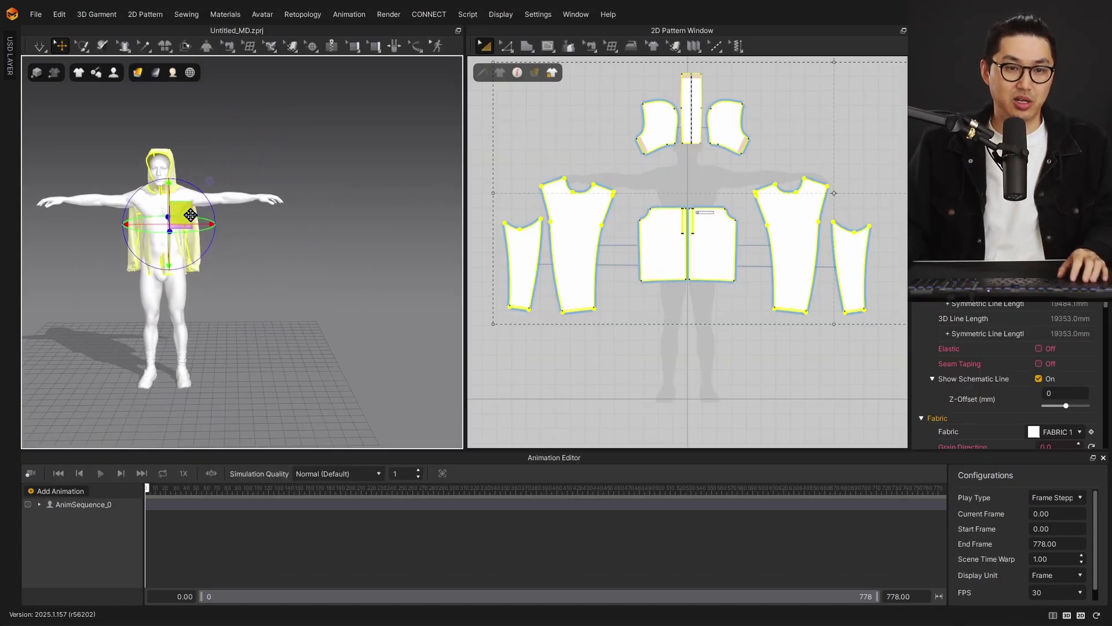
{"action": "left_click_drag", "start_coordinate": [188, 215], "coordinate": [347, 201]}
{"action": "middle_click_drag", "start_coordinate": [274, 154], "coordinate": [285, 175]}
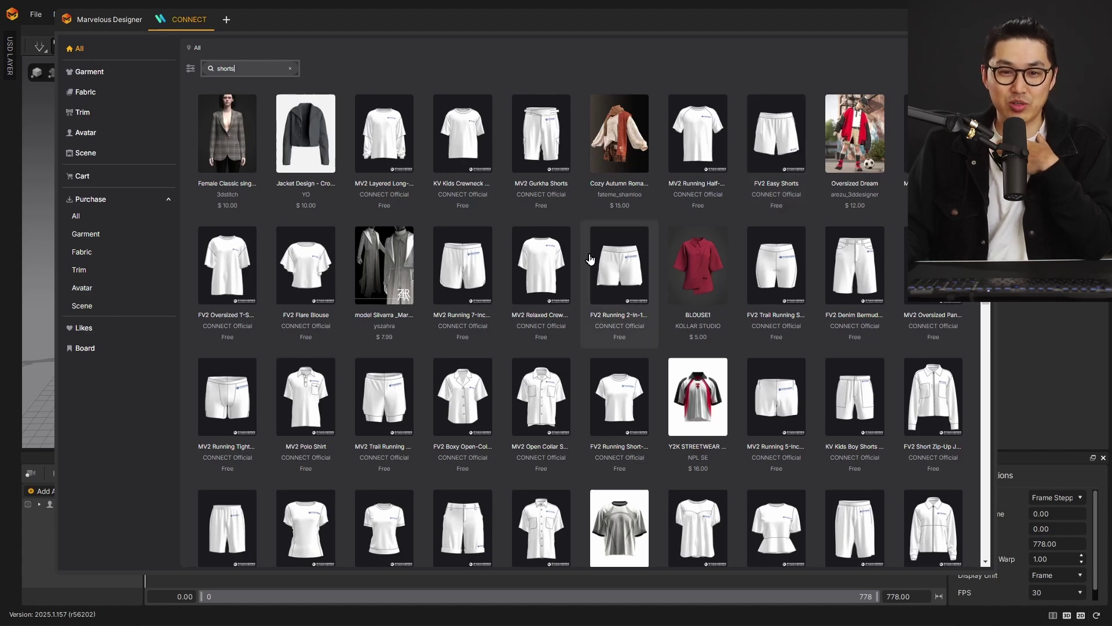
- Load the MV2 Running 7-inch shorts from the CONNECT search results without saving the file and align them with the avatar's hips
{"action": "double_click", "coordinate": [468, 267]}
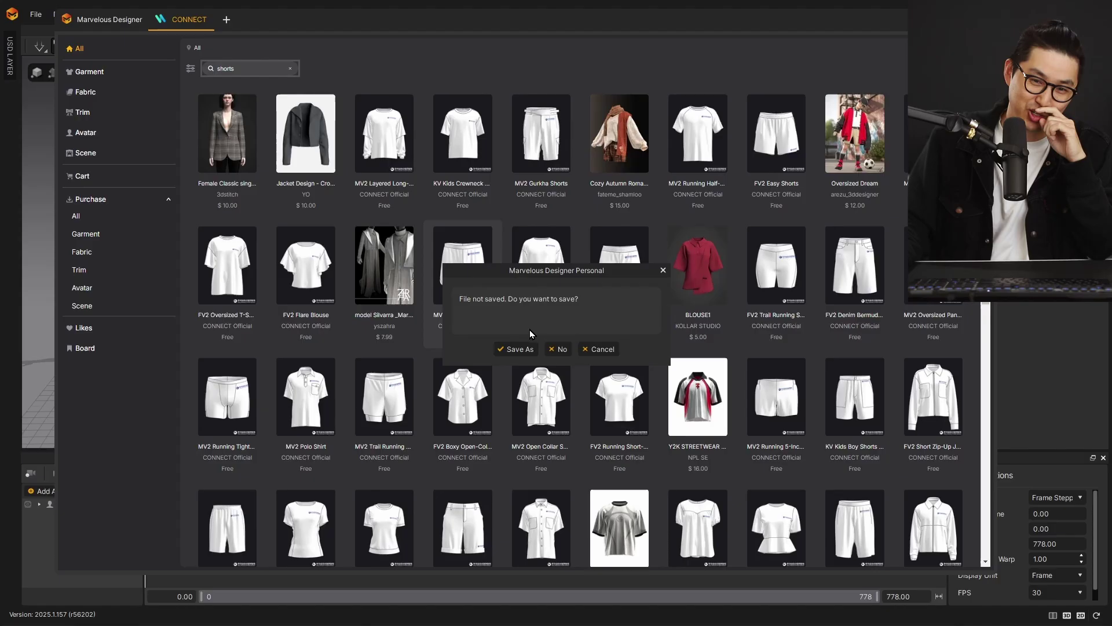
{"action": "left_click", "coordinate": [558, 348]}
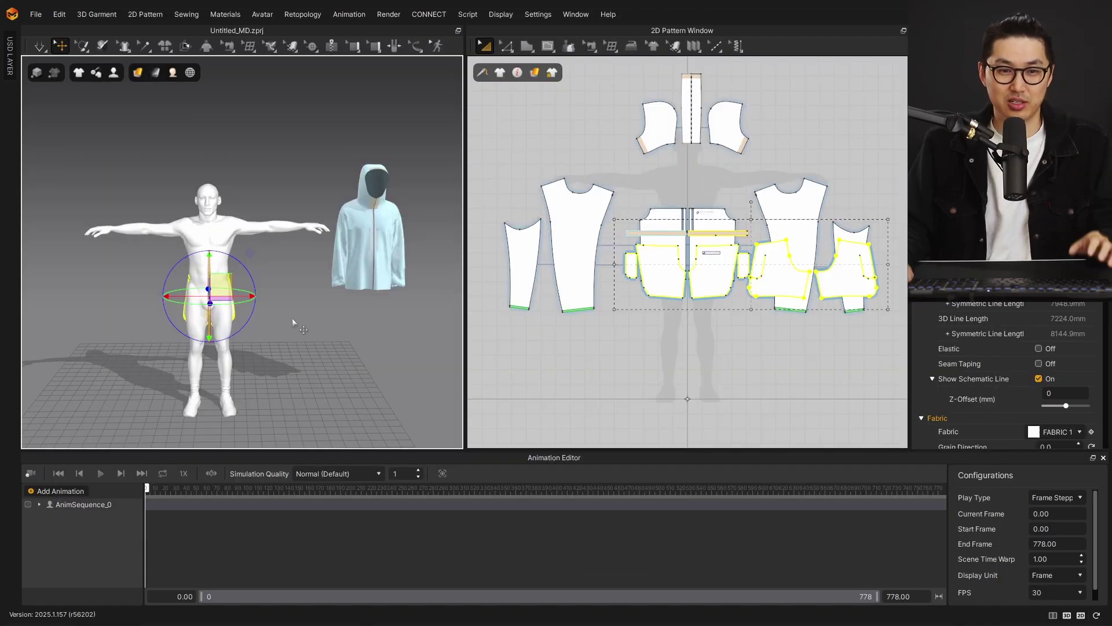
{"action": "right_click_drag", "start_coordinate": [292, 318], "coordinate": [317, 283]}
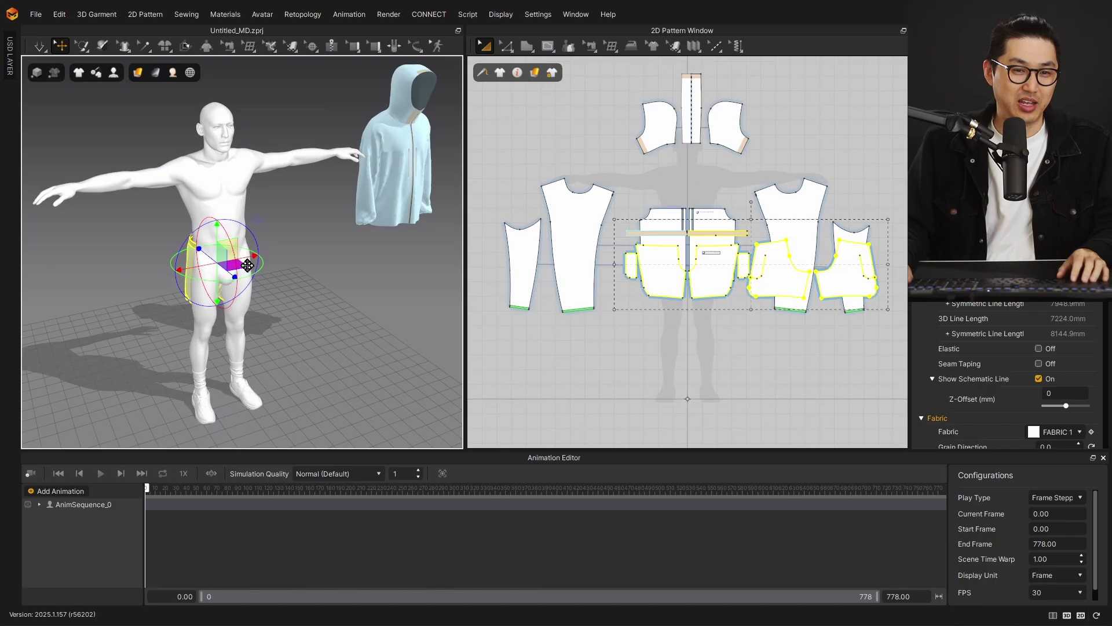
{"action": "left_click_drag", "start_coordinate": [247, 265], "coordinate": [249, 268]}
- Simulate the shorts so that they drape onto the avatar's waist and thighs
{"action": "right_click_drag", "start_coordinate": [305, 274], "coordinate": [275, 225]}
{"action": "scroll", "coordinate": [274, 225], "scroll_direction": "up", "scroll_amount": 2}
{"action": "middle_click_drag", "start_coordinate": [282, 234], "coordinate": [291, 245]}
{"action": "key", "text": "space"}
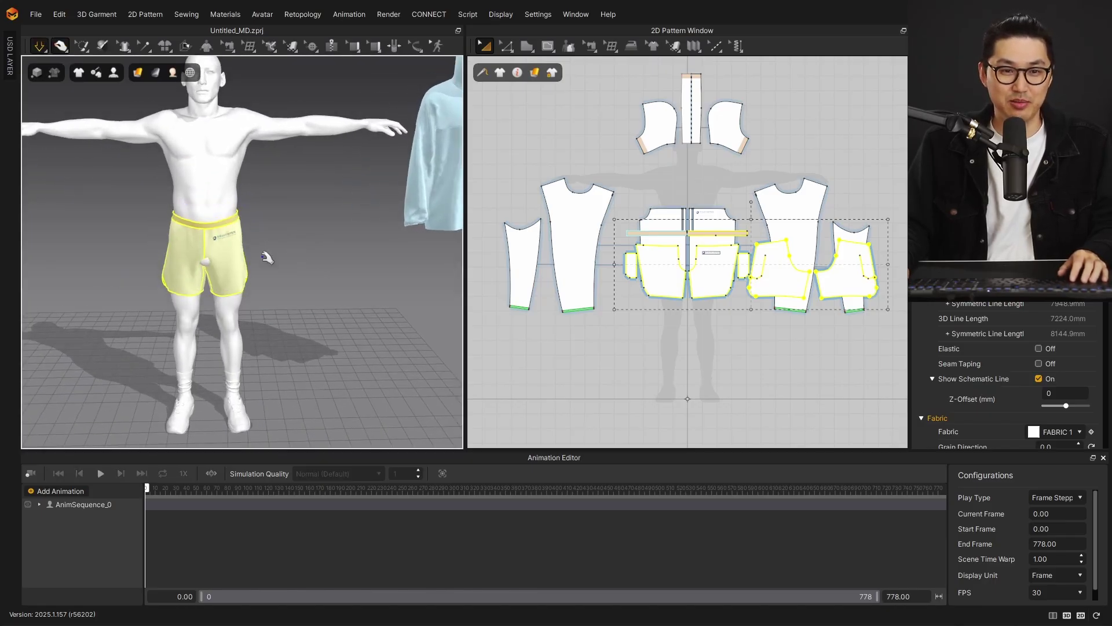
{"action": "mouse_move", "coordinate": [264, 257]}
{"action": "right_mouse_down"}
{"action": "mouse_move", "coordinate": [417, 241]}
{"action": "mouse_move", "coordinate": [267, 242]}
{"action": "right_mouse_up"}
{"action": "left_click", "coordinate": [274, 229]}
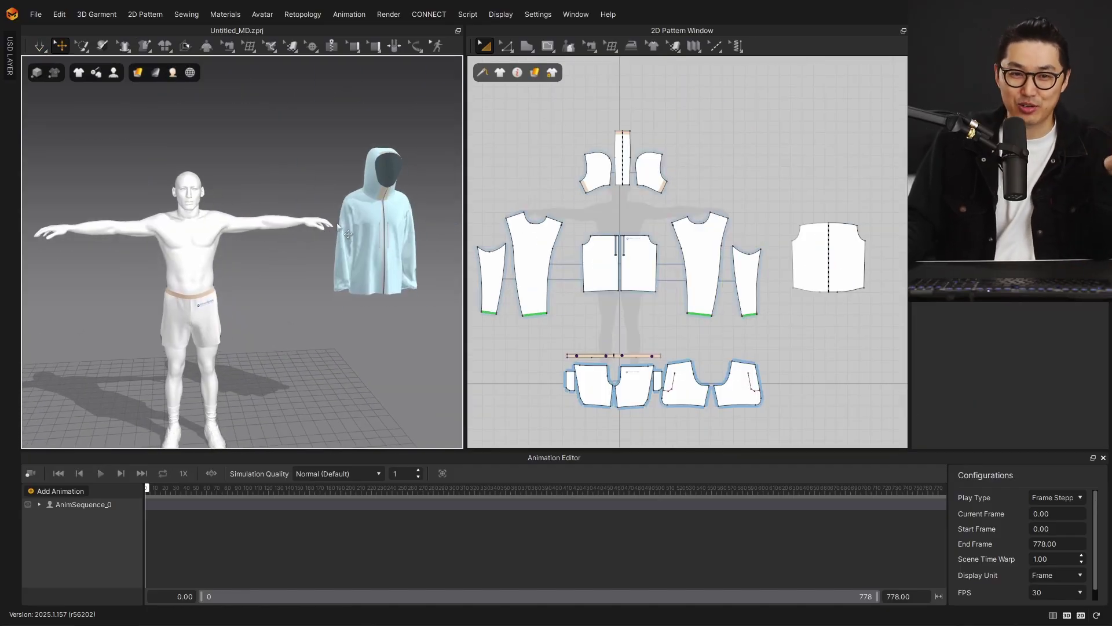
- Select the whole hooded jacket and move it back over the avatar's head and torso
{"action": "scroll", "coordinate": [623, 232], "scroll_direction": "down", "scroll_amount": 2}
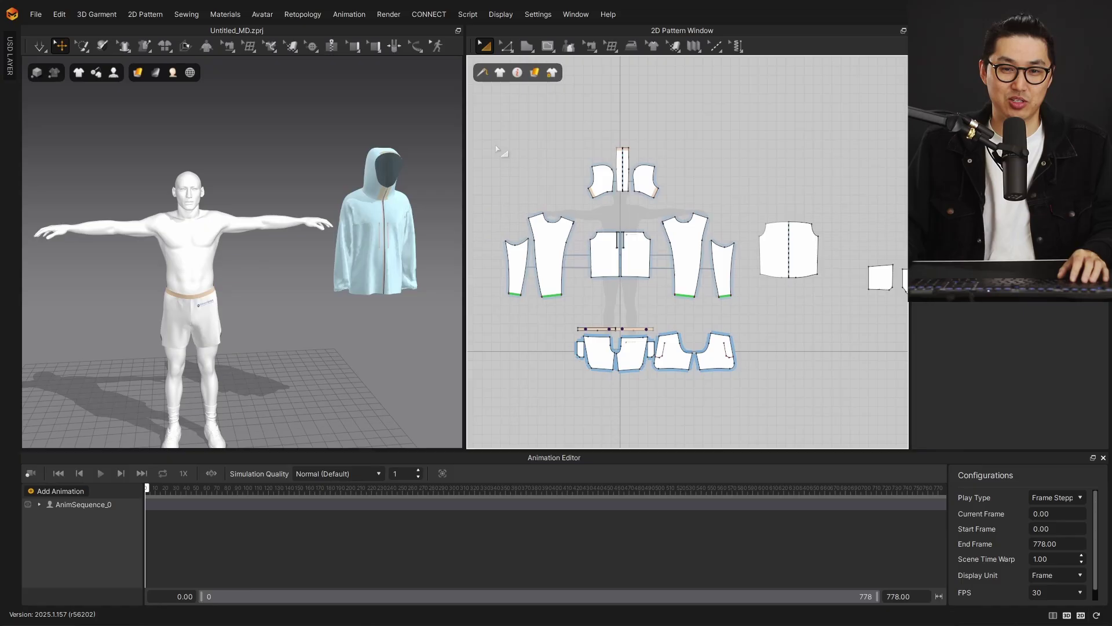
{"action": "left_click", "coordinate": [413, 255]}
{"action": "left_click_drag", "start_coordinate": [416, 247], "coordinate": [213, 264]}
{"action": "right_click_drag", "start_coordinate": [213, 264], "coordinate": [255, 255]}
{"action": "scroll", "coordinate": [270, 254], "scroll_direction": "up", "scroll_amount": 3}
{"action": "middle_click_drag", "start_coordinate": [271, 254], "coordinate": [277, 197]}
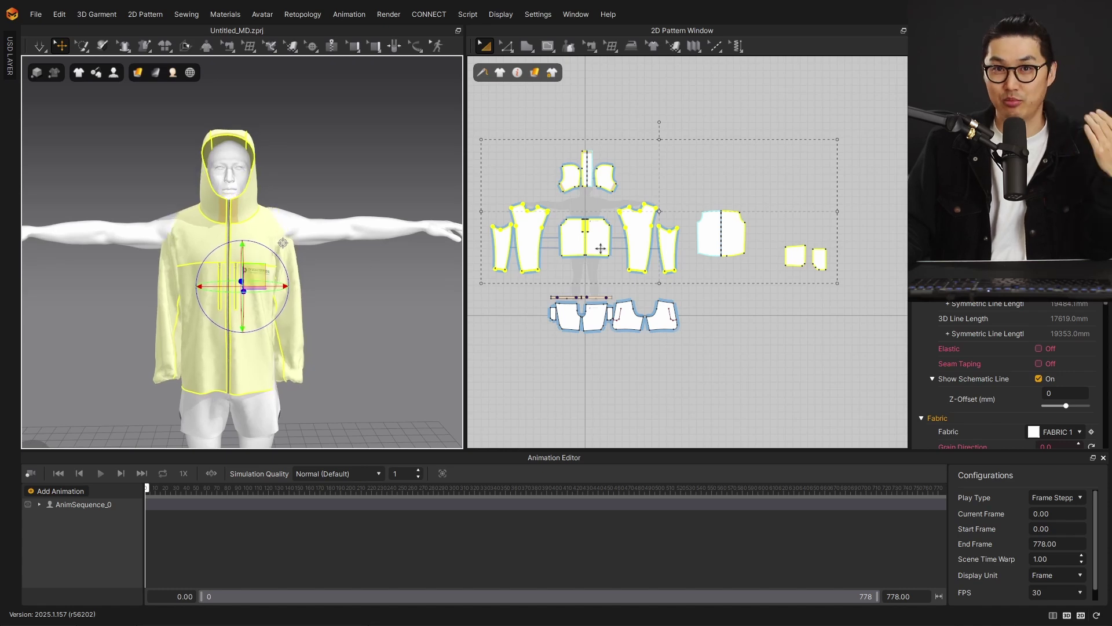
- Select both pattern pieces of the jacket's right sleeve and rotate them to roughly horizontal
{"action": "left_click", "coordinate": [546, 129]}
{"action": "scroll", "coordinate": [526, 235], "scroll_direction": "up", "scroll_amount": 5}
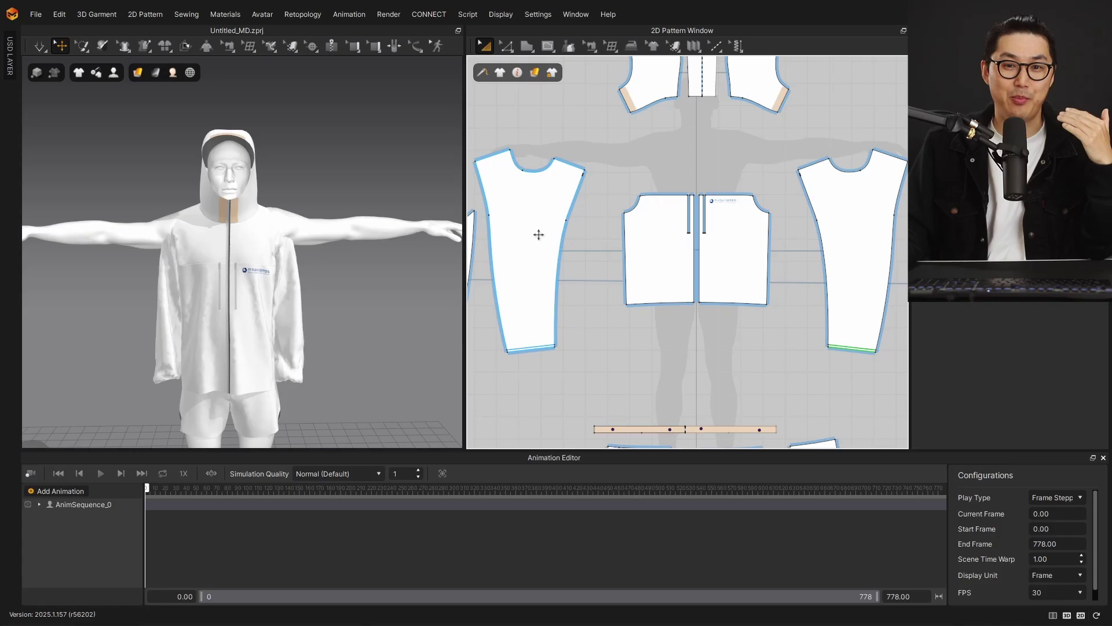
{"action": "middle_click_drag", "start_coordinate": [539, 234], "coordinate": [579, 241]}
{"action": "right_click_drag", "start_coordinate": [290, 271], "coordinate": [306, 268]}
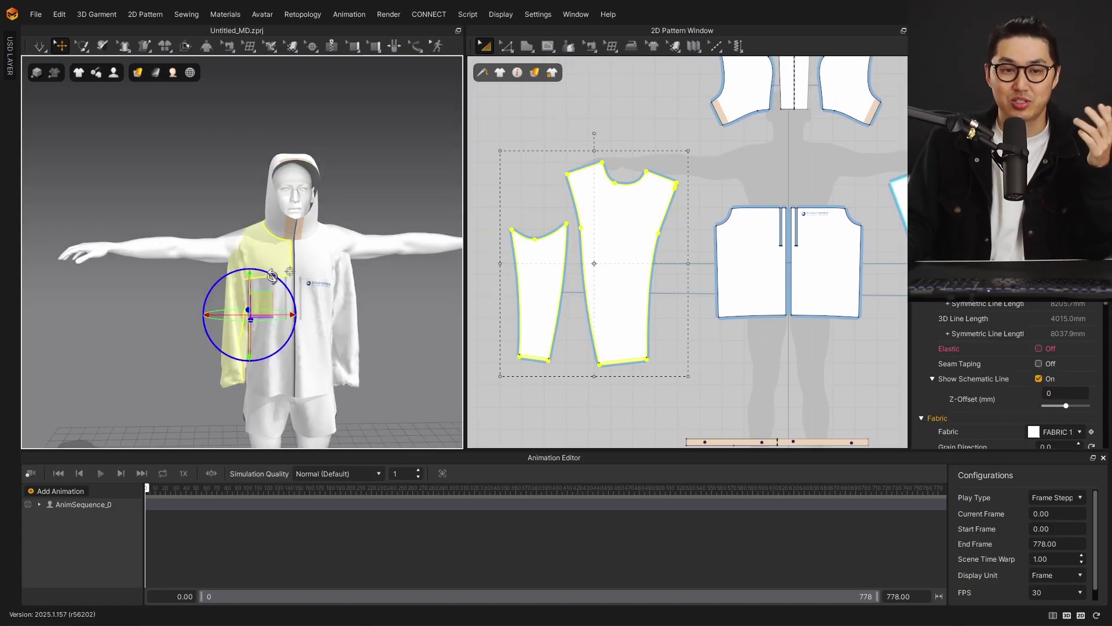
{"action": "left_click_drag", "start_coordinate": [272, 276], "coordinate": [313, 332]}
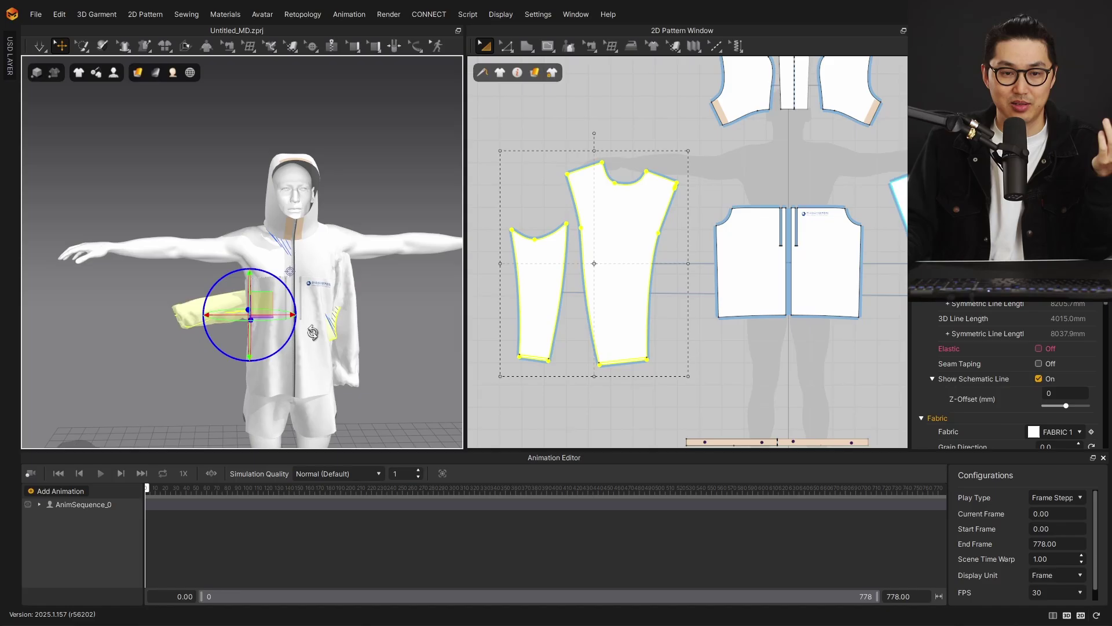
- Move the rotated right sleeve up and around the avatar's outstretched right arm, aligning it in front and side views
{"action": "left_click_drag", "start_coordinate": [262, 304], "coordinate": [200, 243]}
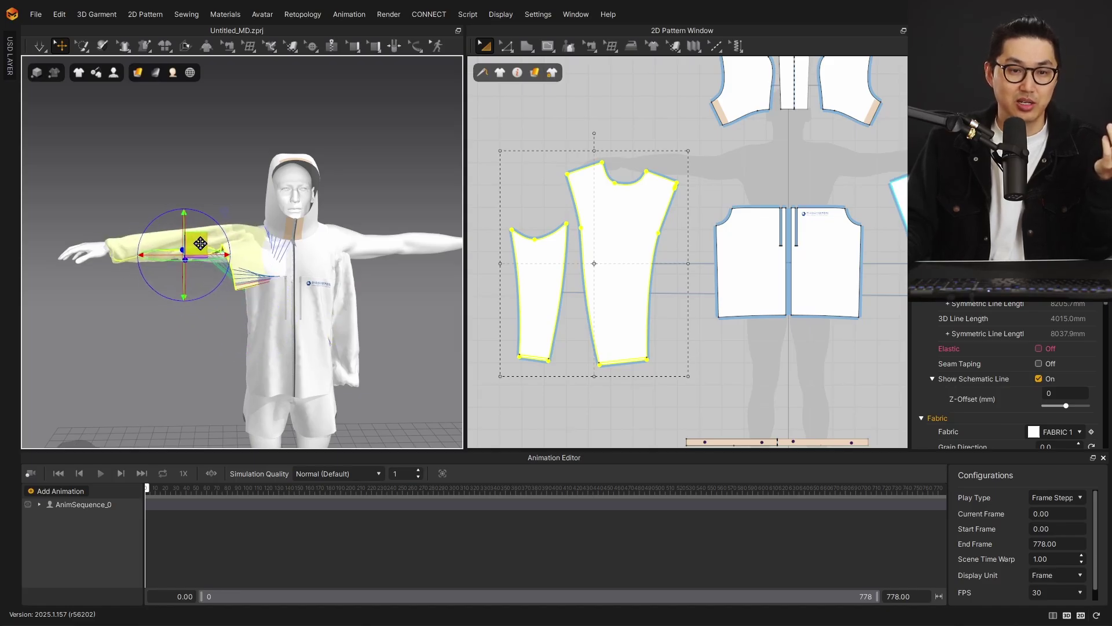
{"action": "right_click_drag", "start_coordinate": [200, 243], "coordinate": [286, 279]}
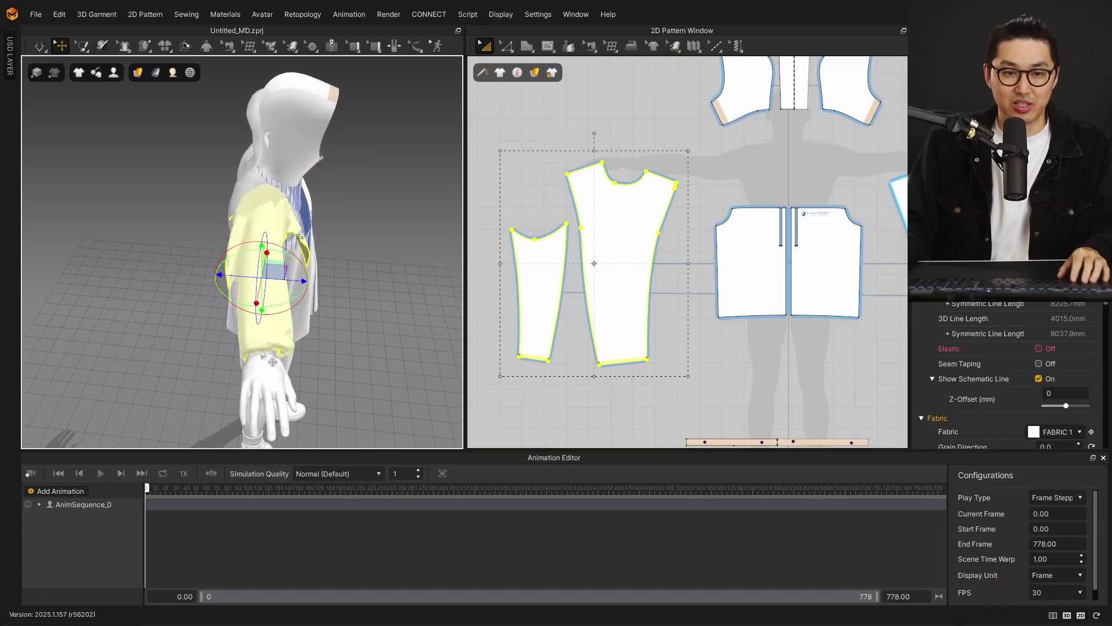
{"action": "right_click_drag", "start_coordinate": [272, 361], "coordinate": [235, 260]}
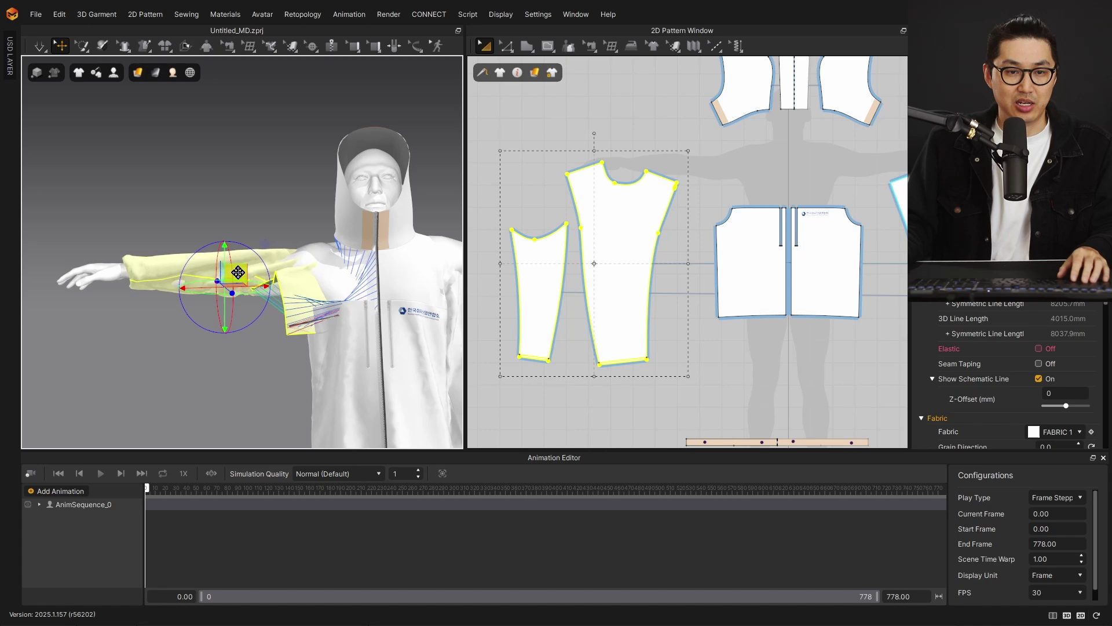
{"action": "right_click_drag", "start_coordinate": [226, 255], "coordinate": [289, 271]}
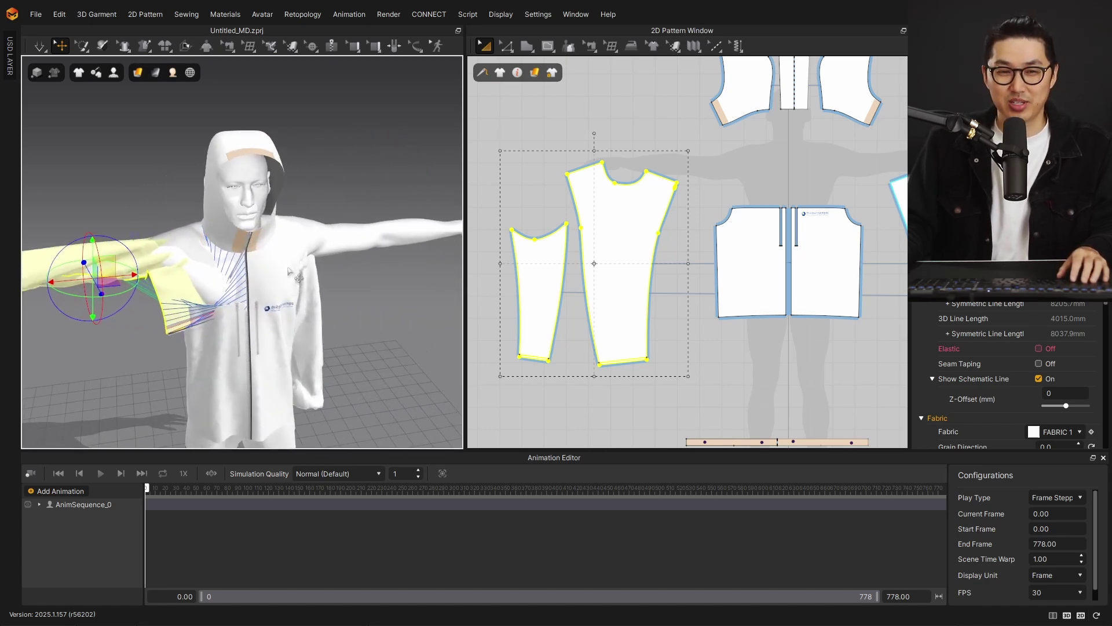
- Select both pattern pieces of the left sleeve, rotate them to horizontal and move them onto the avatar's left arm
{"action": "left_click", "coordinate": [787, 174]}
{"action": "middle_click_drag", "start_coordinate": [834, 175], "coordinate": [559, 216]}
{"action": "scroll", "coordinate": [724, 207], "scroll_direction": "down", "scroll_amount": 3}
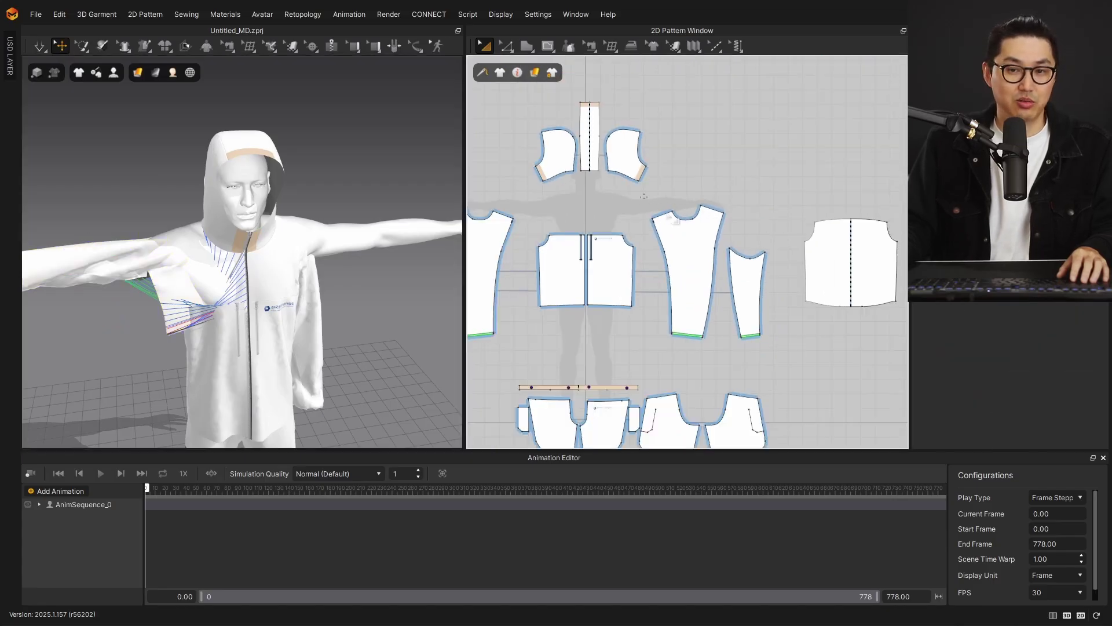
{"action": "left_click_drag", "start_coordinate": [767, 336], "coordinate": [779, 351]}
{"action": "right_click_drag", "start_coordinate": [348, 249], "coordinate": [309, 236]}
{"action": "right_click_drag", "start_coordinate": [310, 288], "coordinate": [230, 292]}
{"action": "left_click_drag", "start_coordinate": [225, 302], "coordinate": [256, 237]}
{"action": "scroll", "coordinate": [314, 241], "scroll_direction": "up", "scroll_amount": 5}
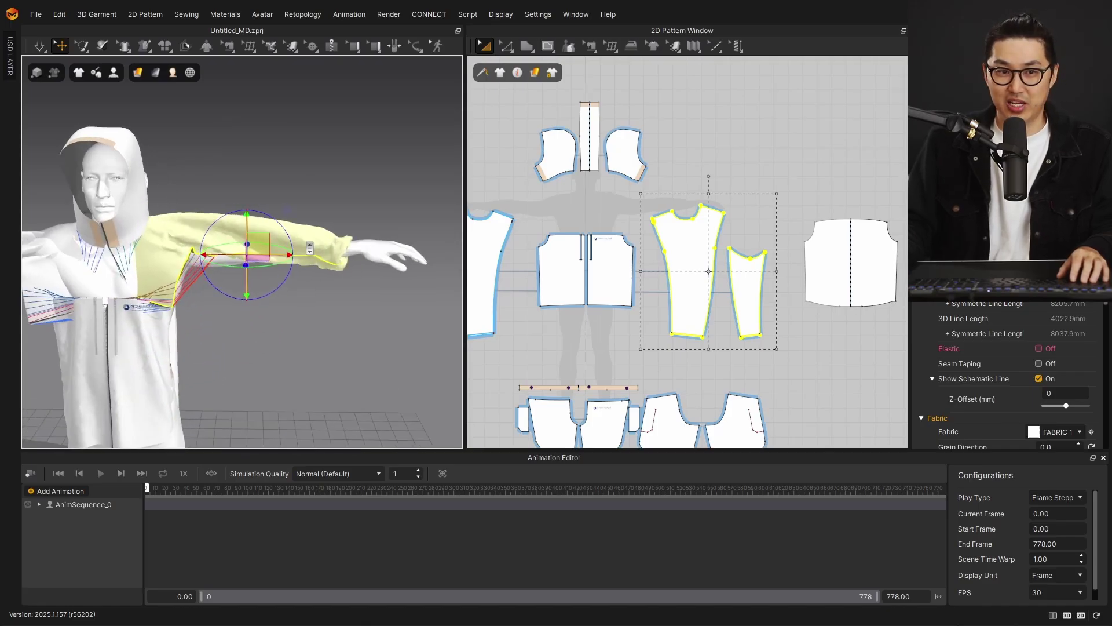
- Nudge the left sleeve and rotate its two pieces about the vertical axis to follow the arm's direction
{"action": "right_click_drag", "start_coordinate": [314, 240], "coordinate": [234, 257]}
{"action": "left_click_drag", "start_coordinate": [215, 262], "coordinate": [220, 269]}
{"action": "right_click_drag", "start_coordinate": [438, 286], "coordinate": [172, 288]}
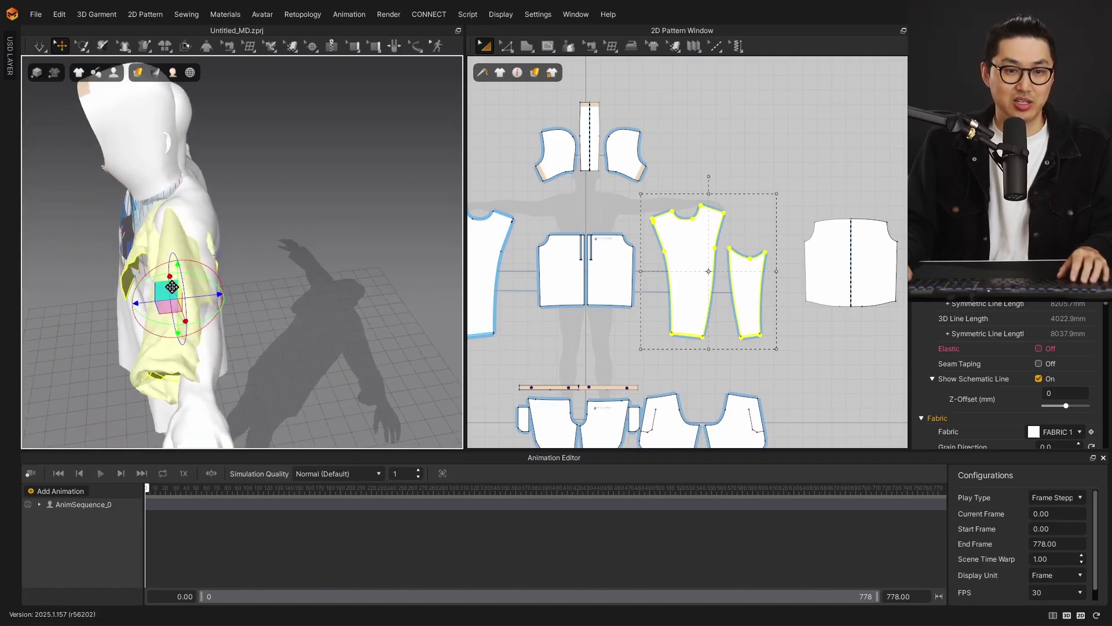
{"action": "left_click", "coordinate": [190, 313]}
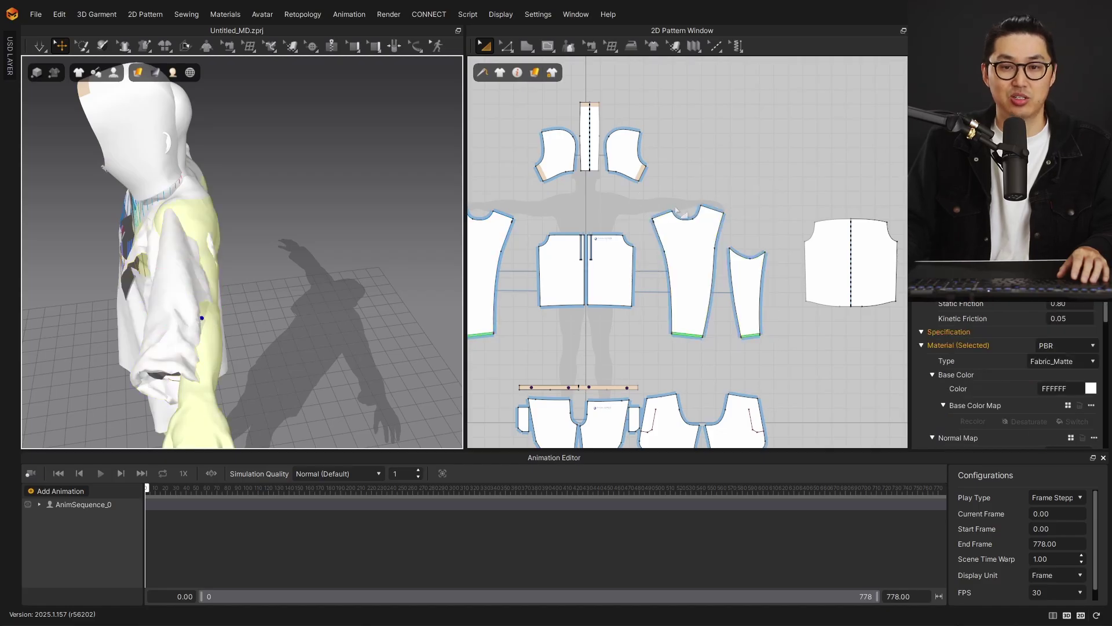
{"action": "left_click", "coordinate": [658, 215]}
{"action": "left_click_drag", "start_coordinate": [776, 340], "coordinate": [779, 343]}
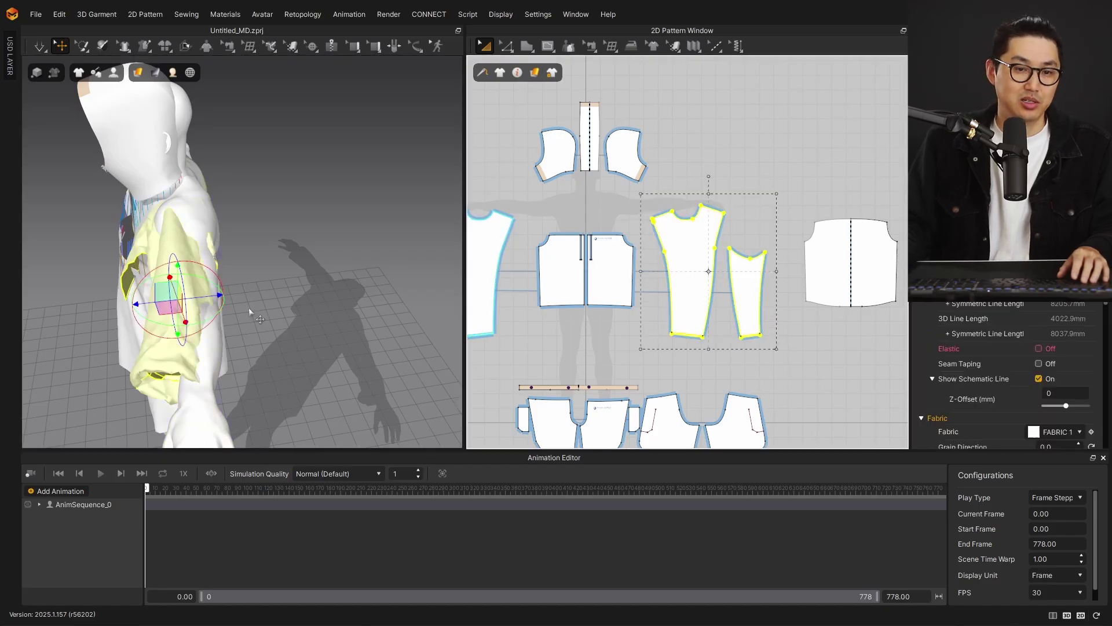
{"action": "left_click", "coordinate": [212, 318]}
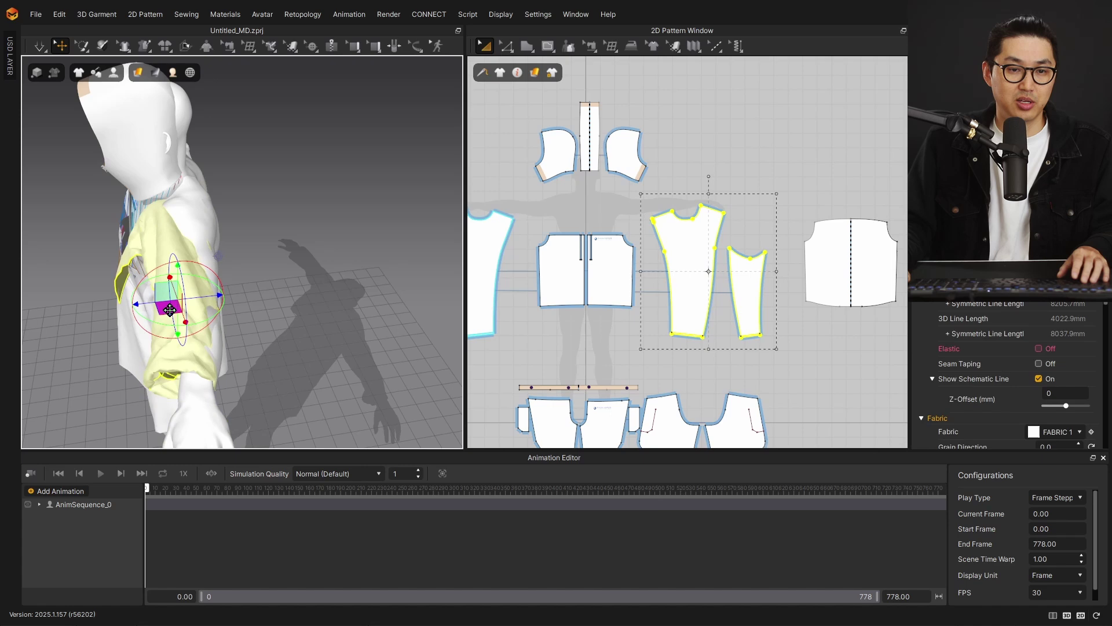
- Fine-tune the left sleeve's position and tilt so that it encloses the arm
{"action": "left_click_drag", "start_coordinate": [169, 310], "coordinate": [184, 318]}
{"action": "right_click_drag", "start_coordinate": [199, 370], "coordinate": [249, 321]}
{"action": "middle_click_drag", "start_coordinate": [249, 321], "coordinate": [325, 275]}
{"action": "right_click_drag", "start_coordinate": [324, 275], "coordinate": [339, 261]}
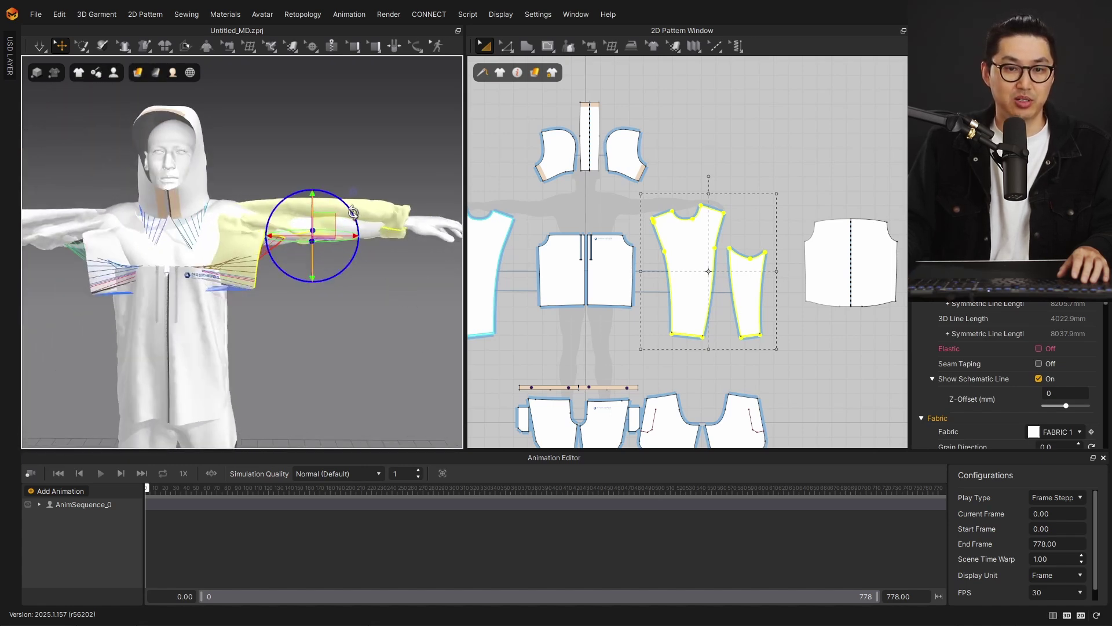
{"action": "left_click_drag", "start_coordinate": [354, 213], "coordinate": [329, 223]}
- Simulate the jacket so that its sleeves and body close up around the avatar
{"action": "right_click_drag", "start_coordinate": [389, 242], "coordinate": [249, 234]}
{"action": "left_click_drag", "start_coordinate": [255, 222], "coordinate": [271, 224]}
{"action": "key", "text": "space"}
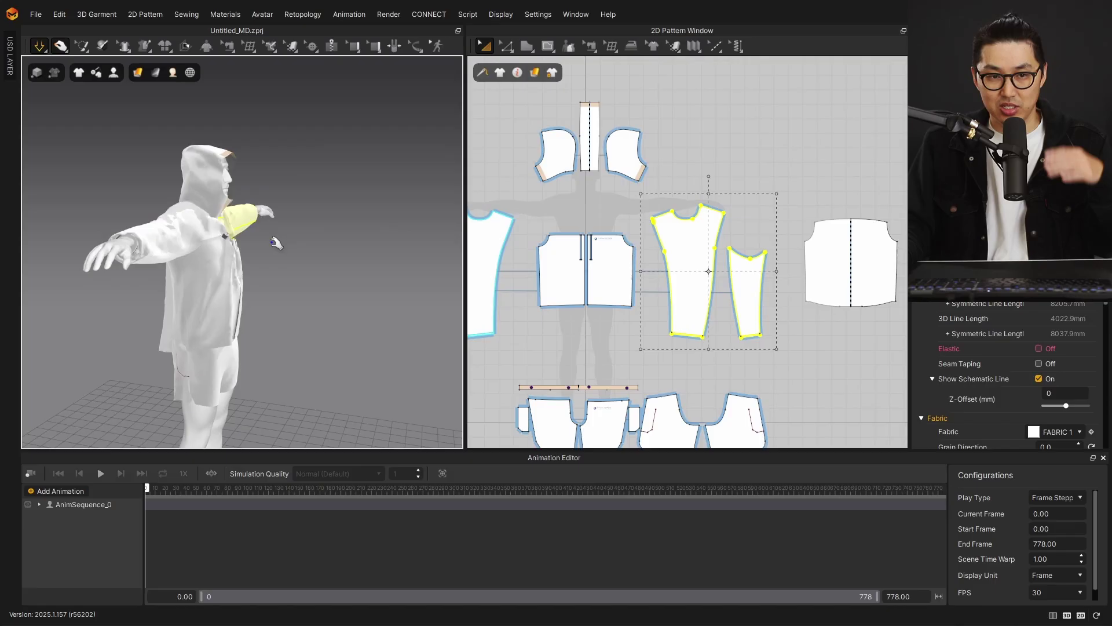
{"action": "right_click_drag", "start_coordinate": [290, 261], "coordinate": [209, 182]}
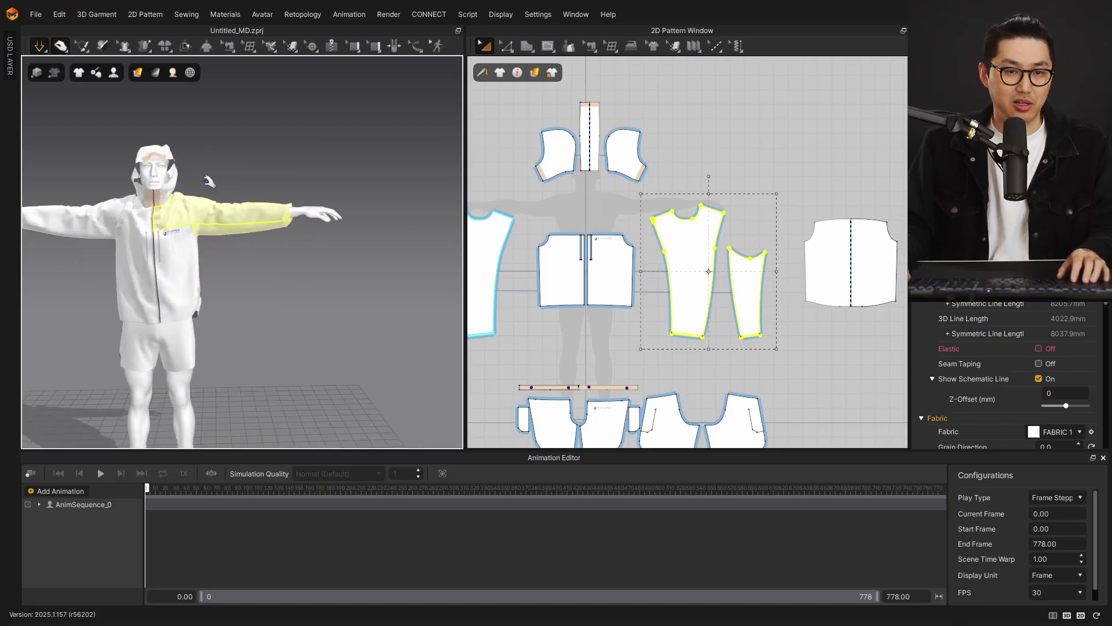
- Pull the hood back off the avatar's head while the simulation runs
{"action": "left_click", "coordinate": [209, 181]}
{"action": "middle_click_drag", "start_coordinate": [237, 185], "coordinate": [255, 199]}
{"action": "right_click_drag", "start_coordinate": [278, 203], "coordinate": [255, 227]}
{"action": "scroll", "coordinate": [256, 227], "scroll_direction": "up", "scroll_amount": 4}
{"action": "middle_click_drag", "start_coordinate": [255, 227], "coordinate": [295, 266]}
{"action": "mouse_move", "coordinate": [295, 266]}
{"action": "right_mouse_down"}
{"action": "mouse_move", "coordinate": [225, 282]}
{"action": "mouse_move", "coordinate": [297, 322]}
{"action": "mouse_move", "coordinate": [351, 307]}
{"action": "mouse_move", "coordinate": [372, 266]}
{"action": "mouse_move", "coordinate": [274, 265]}
{"action": "right_mouse_up"}
{"action": "left_click", "coordinate": [225, 282]}
{"action": "left_click", "coordinate": [275, 328]}
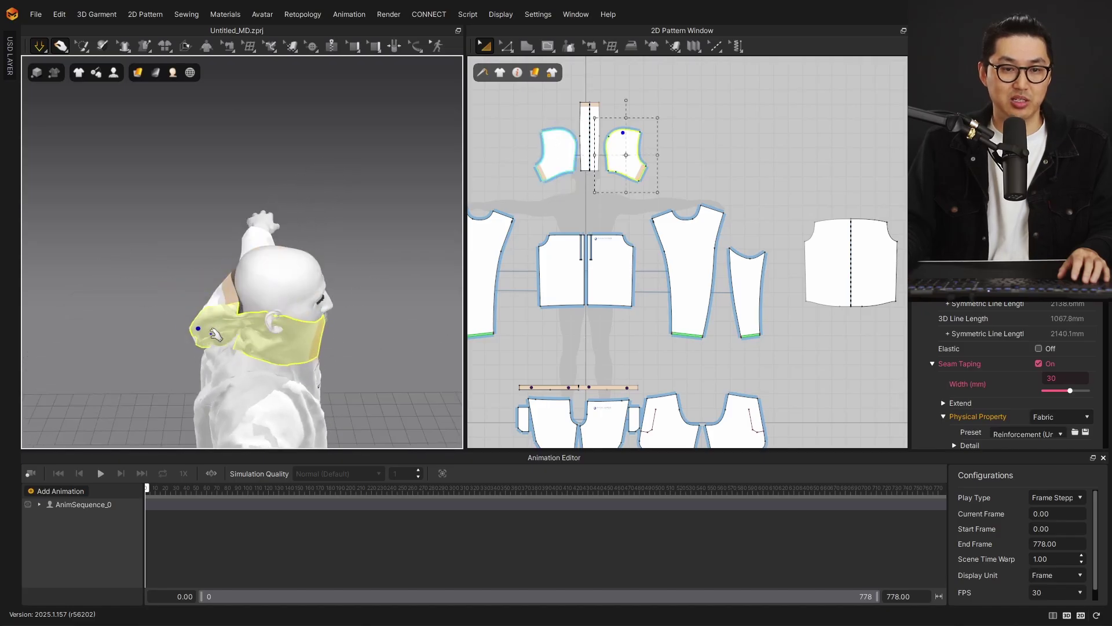
- Tug the hood's side and centre panels into place so that the hood rests behind the neck
{"action": "right_click_drag", "start_coordinate": [215, 335], "coordinate": [274, 307]}
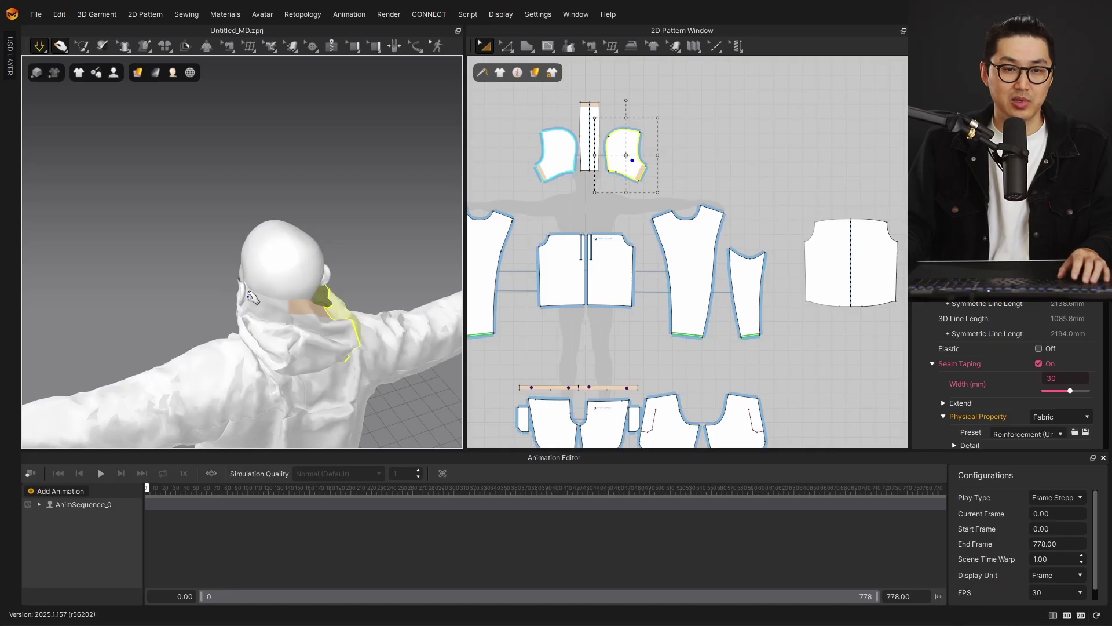
{"action": "left_click_drag", "start_coordinate": [250, 299], "coordinate": [210, 304]}
{"action": "right_click_drag", "start_coordinate": [205, 323], "coordinate": [336, 268]}
{"action": "left_click", "coordinate": [278, 260]}
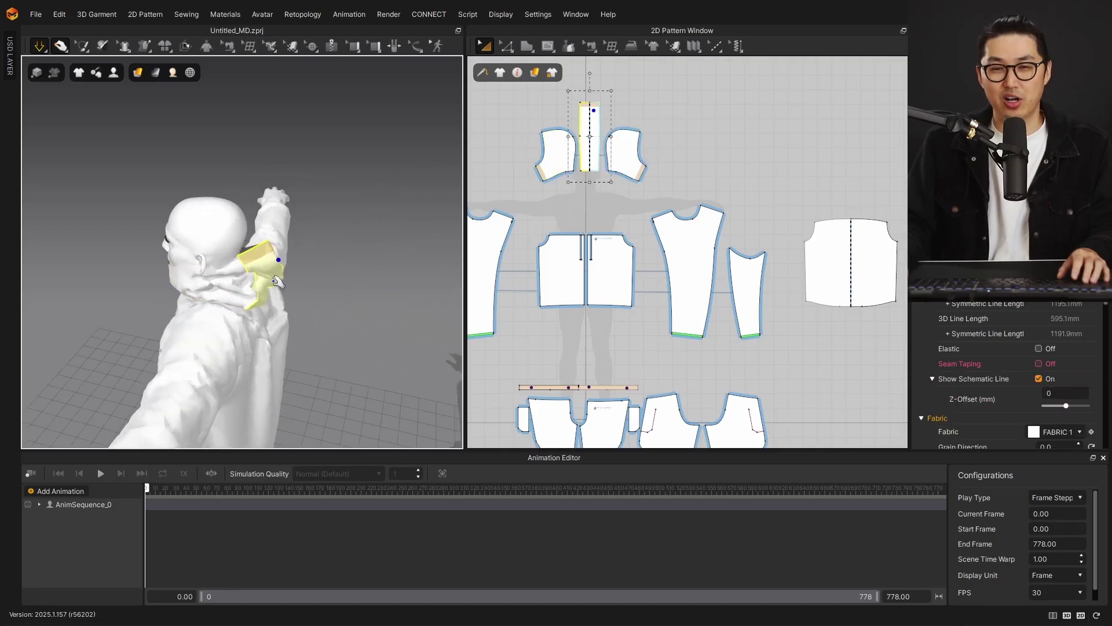
{"action": "right_click_drag", "start_coordinate": [264, 286], "coordinate": [280, 265]}
{"action": "left_click", "coordinate": [289, 246]}
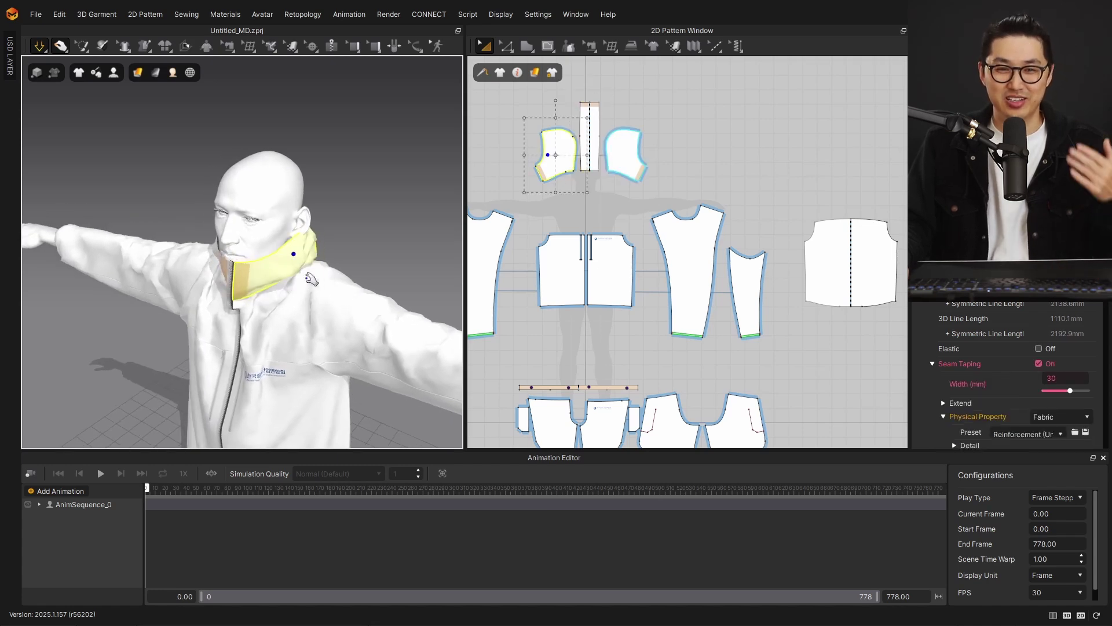
{"action": "right_click_drag", "start_coordinate": [305, 281], "coordinate": [325, 248]}
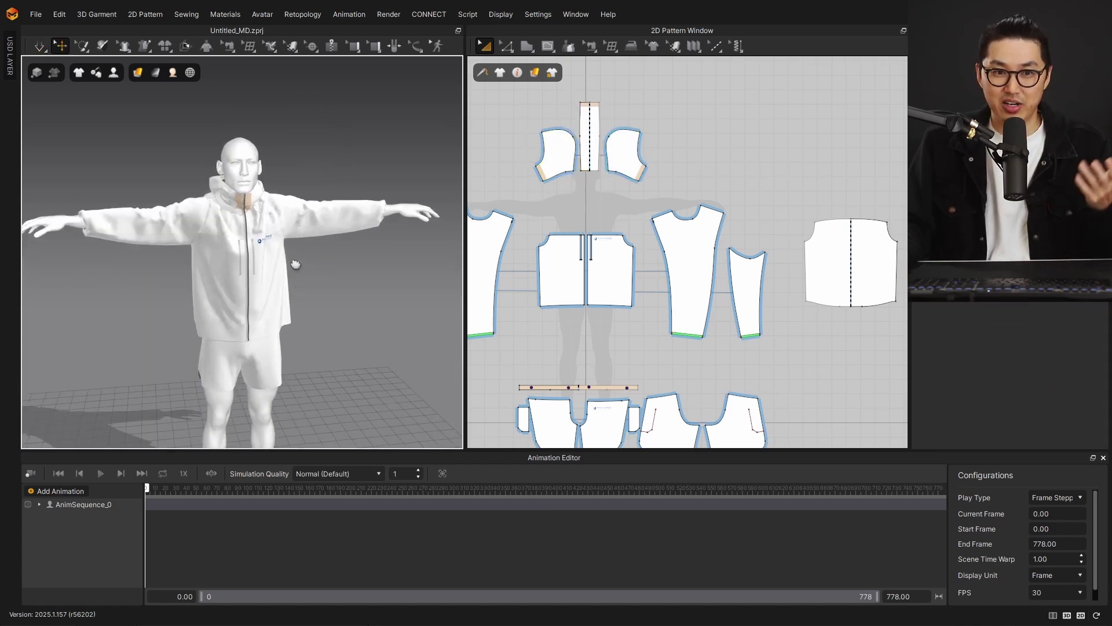
{"action": "scroll", "coordinate": [293, 263], "scroll_direction": "down", "scroll_amount": 3}
{"action": "middle_click_drag", "start_coordinate": [293, 263], "coordinate": [288, 202]}
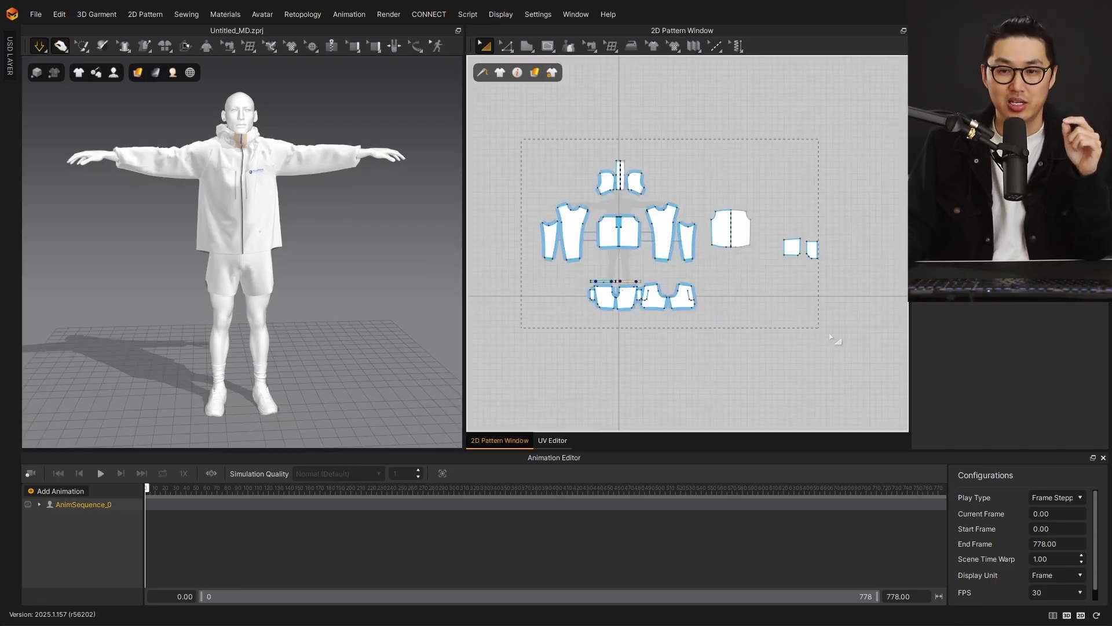
- Select all jacket and shorts patterns and set their particle distance to 10 mm
{"action": "left_click_drag", "start_coordinate": [830, 335], "coordinate": [842, 343]}
{"action": "scroll", "coordinate": [985, 348], "scroll_direction": "down", "scroll_amount": 4}
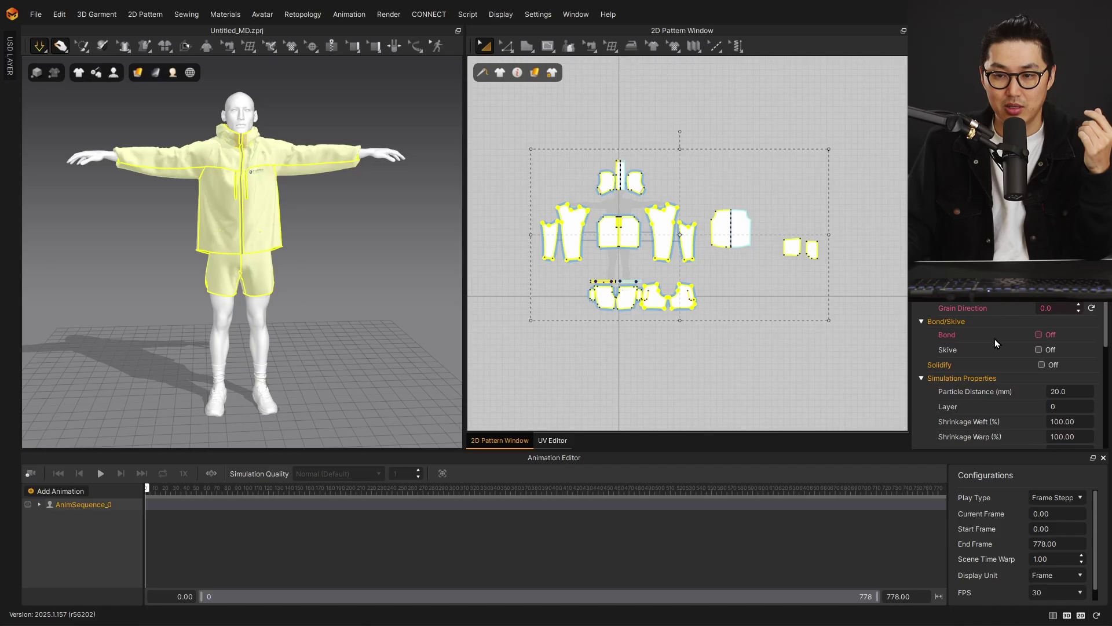
{"action": "left_click", "coordinate": [1076, 392]}
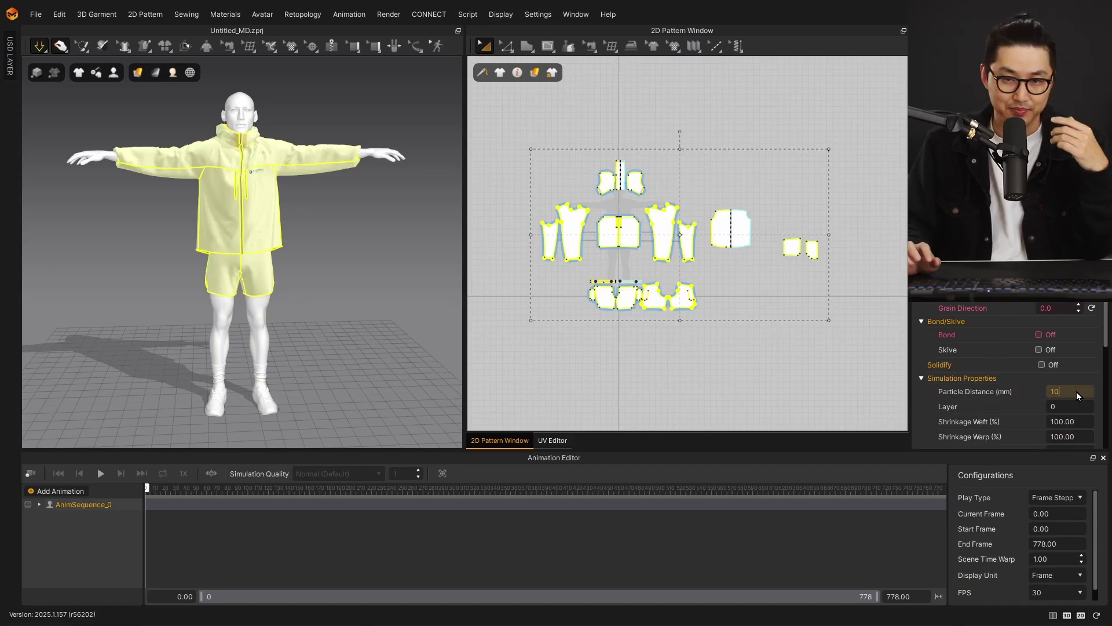
{"action": "key", "text": "Return"}
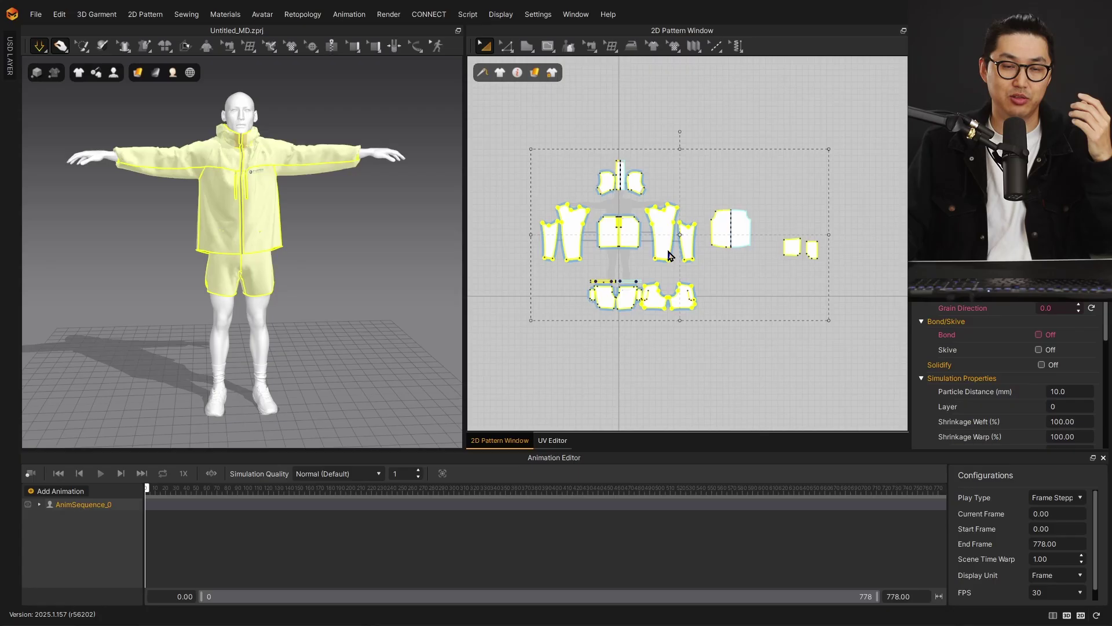
- Stop the simulation and switch the 3D garment display to mesh
{"action": "left_click", "coordinate": [342, 220]}
{"action": "key", "text": "space"}
{"action": "middle_click_drag", "start_coordinate": [318, 212], "coordinate": [322, 232]}
{"action": "scroll", "coordinate": [322, 233], "scroll_direction": "up", "scroll_amount": 2}
{"action": "mouse_move", "coordinate": [323, 234]}
{"action": "right_mouse_down"}
{"action": "mouse_move", "coordinate": [325, 217]}
{"action": "mouse_move", "coordinate": [339, 211]}
{"action": "mouse_move", "coordinate": [340, 220]}
{"action": "right_mouse_up"}
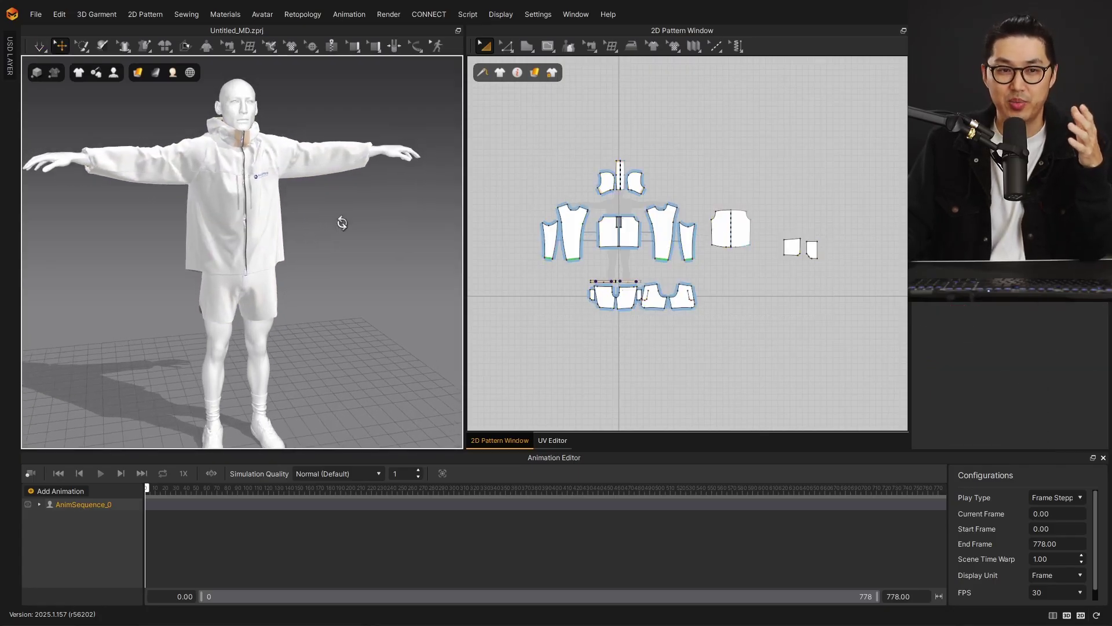
{"action": "left_click", "coordinate": [142, 75]}
{"action": "left_click", "coordinate": [179, 238]}
{"action": "scroll", "coordinate": [308, 176], "scroll_direction": "up", "scroll_amount": 6}
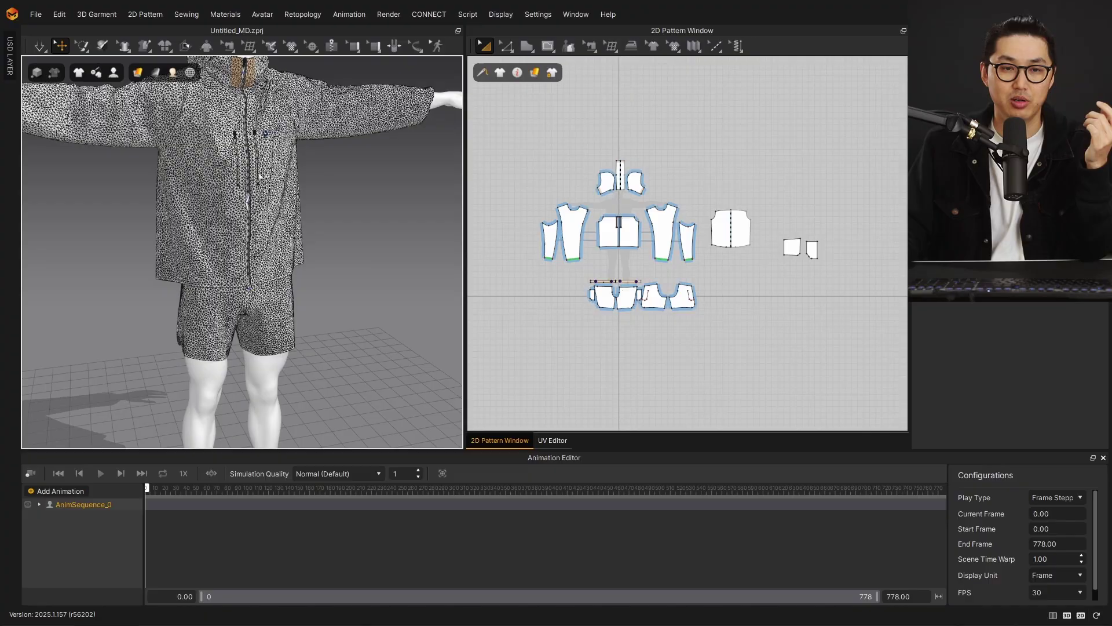
- Simulate the jacket and shorts with the refined mesh and inspect how they settle on the avatar
{"action": "mouse_move", "coordinate": [295, 200]}
{"action": "right_mouse_down"}
{"action": "mouse_move", "coordinate": [278, 196]}
{"action": "mouse_move", "coordinate": [312, 205]}
{"action": "right_mouse_up"}
{"action": "scroll", "coordinate": [319, 264], "scroll_direction": "down", "scroll_amount": 5}
{"action": "right_click_drag", "start_coordinate": [320, 268], "coordinate": [308, 217]}
{"action": "key", "text": "space"}
{"action": "scroll", "coordinate": [325, 219], "scroll_direction": "down", "scroll_amount": 3}
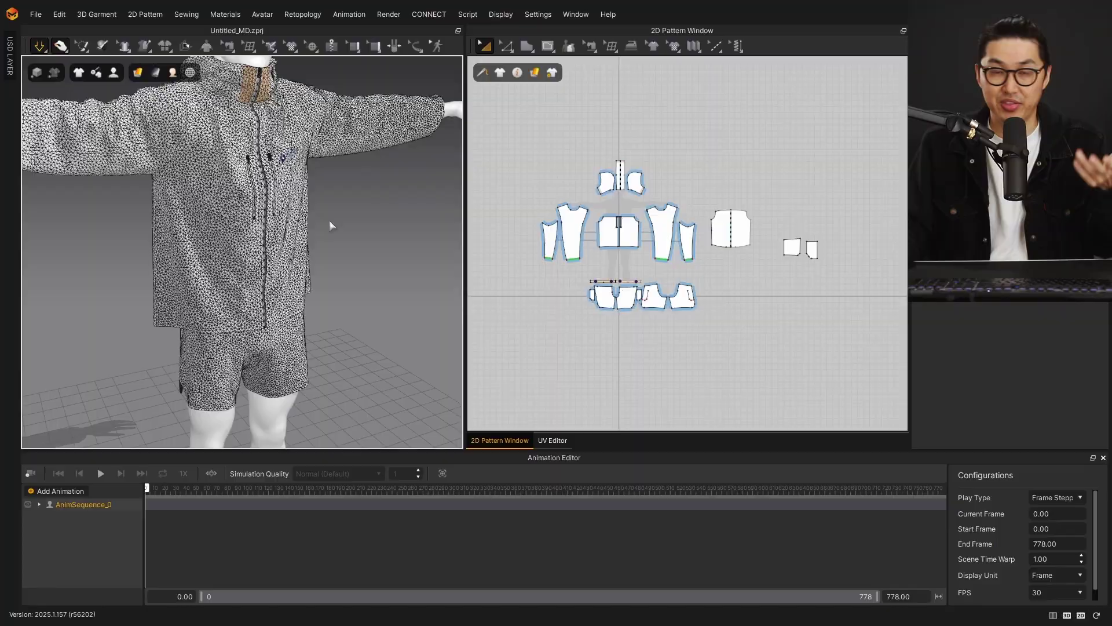
{"action": "scroll", "coordinate": [330, 226], "scroll_direction": "down", "scroll_amount": 4}
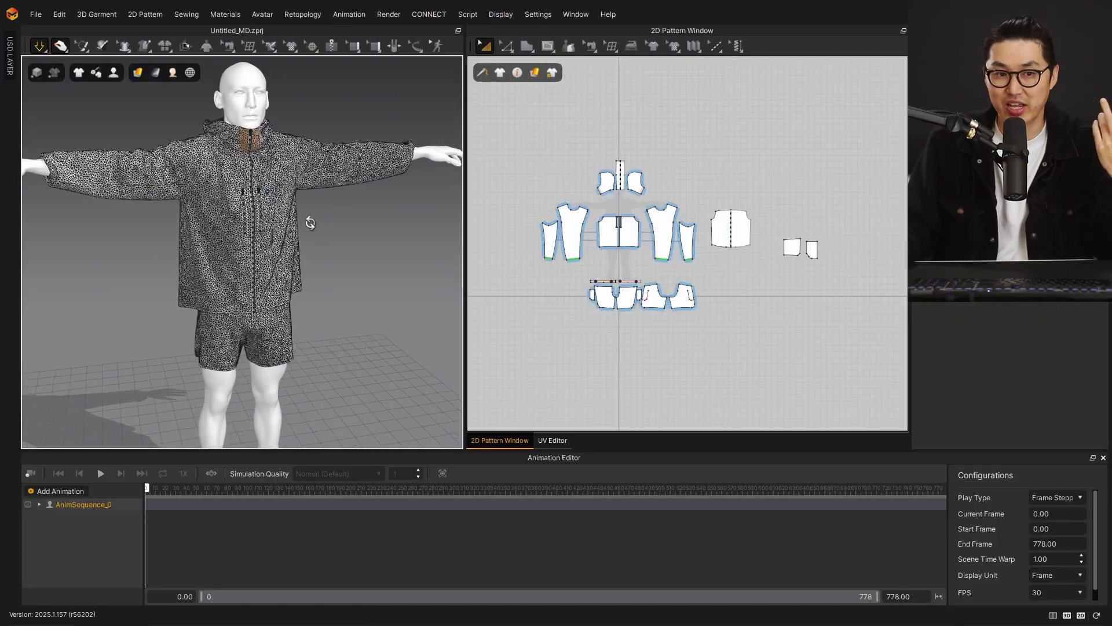
- Stop the garment simulation, check the fit on the avatar, and open the animation's Simulation Quality options
{"action": "mouse_move", "coordinate": [307, 223]}
{"action": "right_mouse_down"}
{"action": "mouse_move", "coordinate": [291, 226]}
{"action": "mouse_move", "coordinate": [359, 206]}
{"action": "mouse_move", "coordinate": [464, 226]}
{"action": "mouse_move", "coordinate": [410, 235]}
{"action": "mouse_move", "coordinate": [317, 221]}
{"action": "right_mouse_up"}
{"action": "key", "text": "space"}
{"action": "middle_click_drag", "start_coordinate": [346, 225], "coordinate": [350, 247]}
{"action": "right_click_drag", "start_coordinate": [351, 247], "coordinate": [338, 230]}
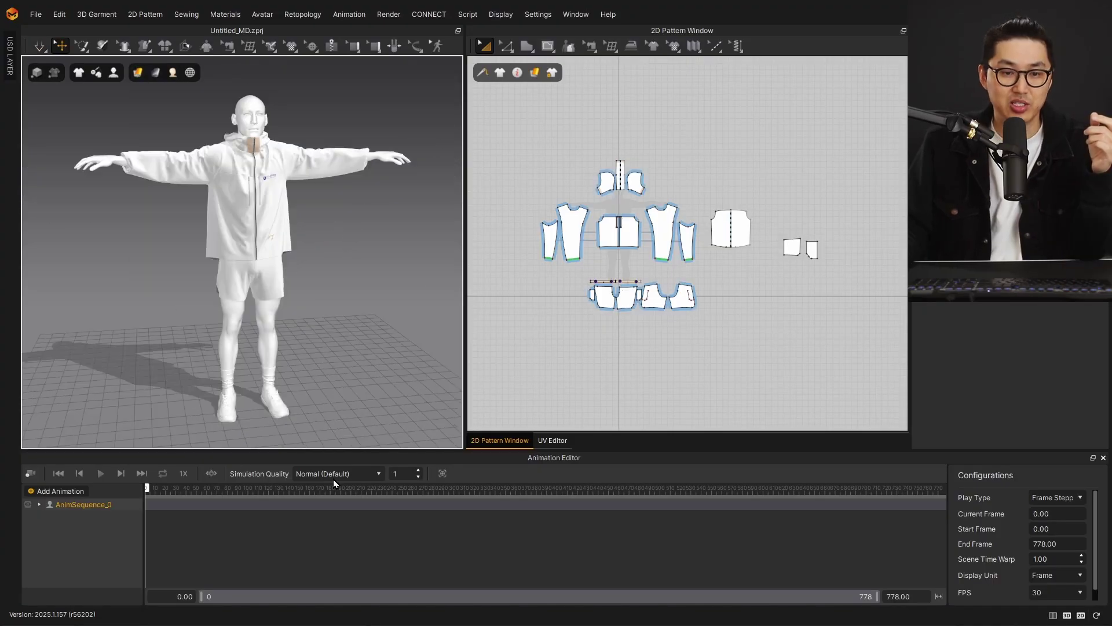
{"action": "left_click", "coordinate": [332, 474]}
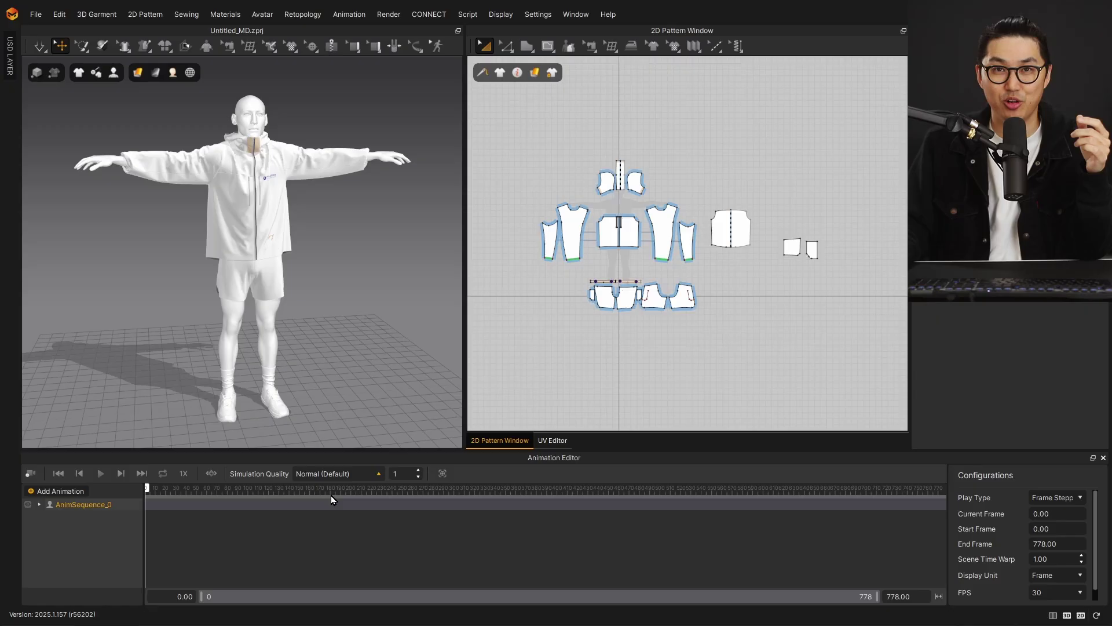
{"action": "left_click", "coordinate": [332, 495]}
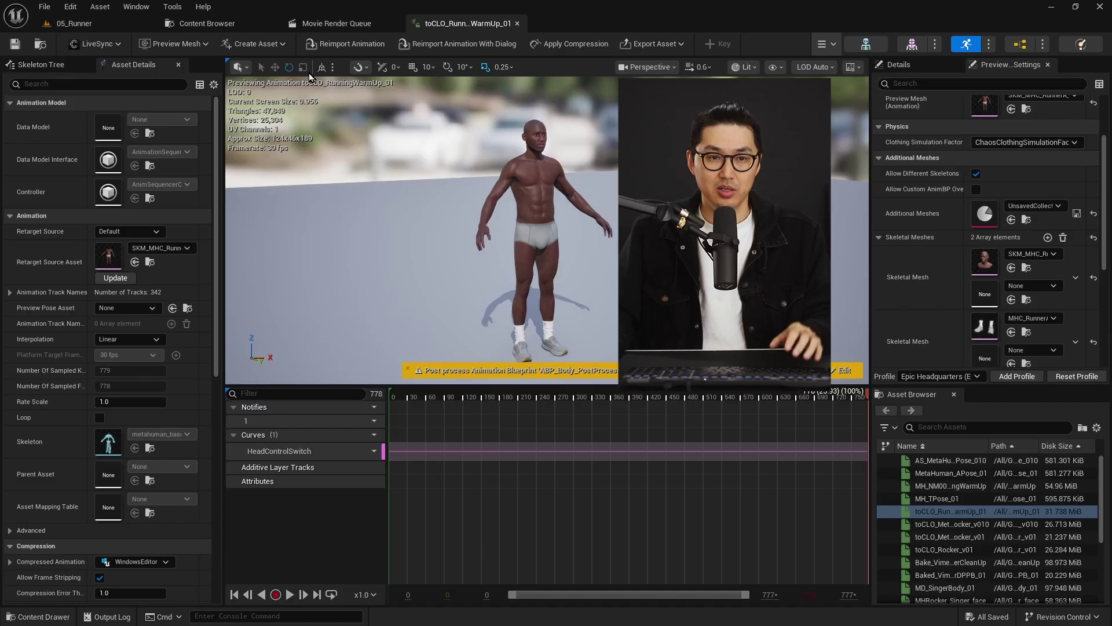
- Switch to the 05_Runner level in Unreal Engine and return the RunningWarmUp01 sequence to time 0.00
{"action": "left_click", "coordinate": [74, 23]}
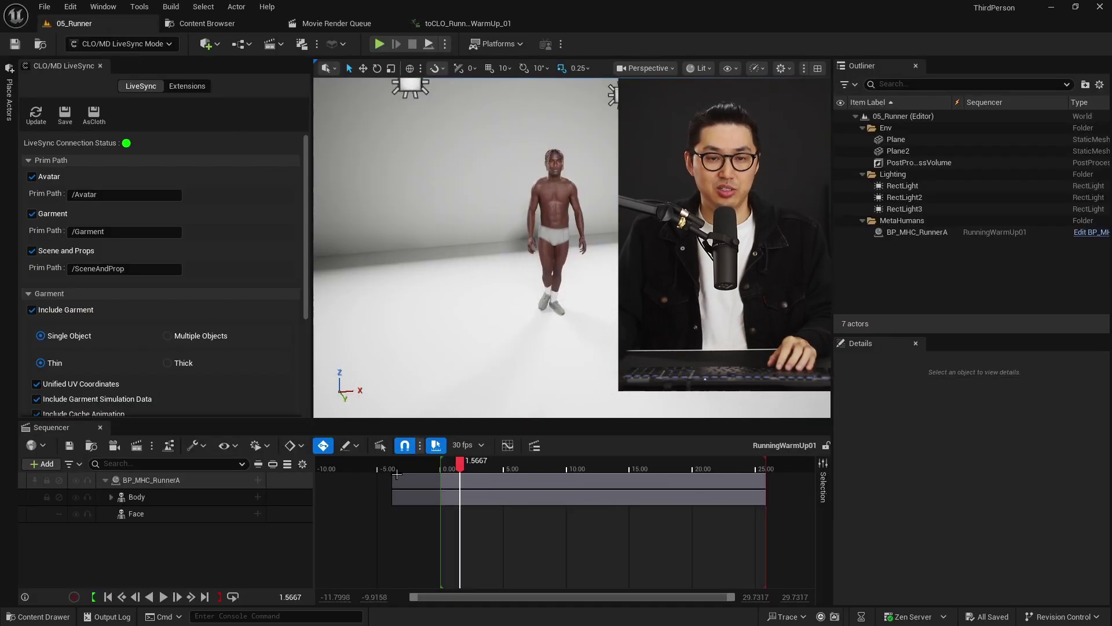
{"action": "left_click", "coordinate": [478, 466]}
{"action": "key", "text": "Up"}
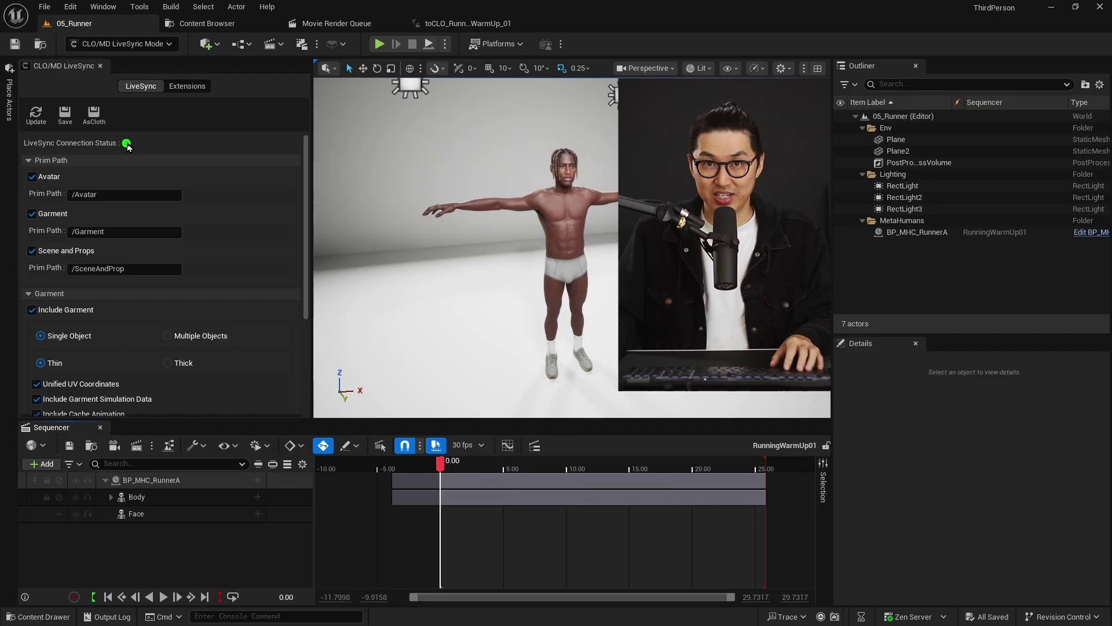
- Review the LiveSync import options, bring the garment with its cache animation into the level, and view it on the MetaHuman
{"action": "scroll", "coordinate": [185, 300], "scroll_direction": "down", "scroll_amount": 4}
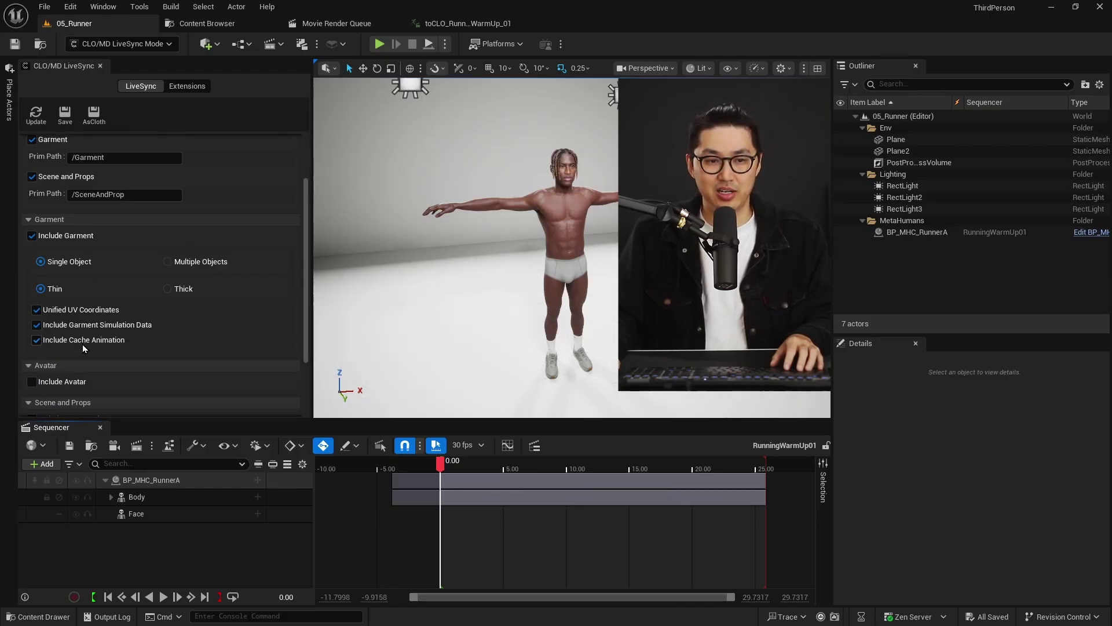
{"action": "scroll", "coordinate": [101, 337], "scroll_direction": "down", "scroll_amount": 5}
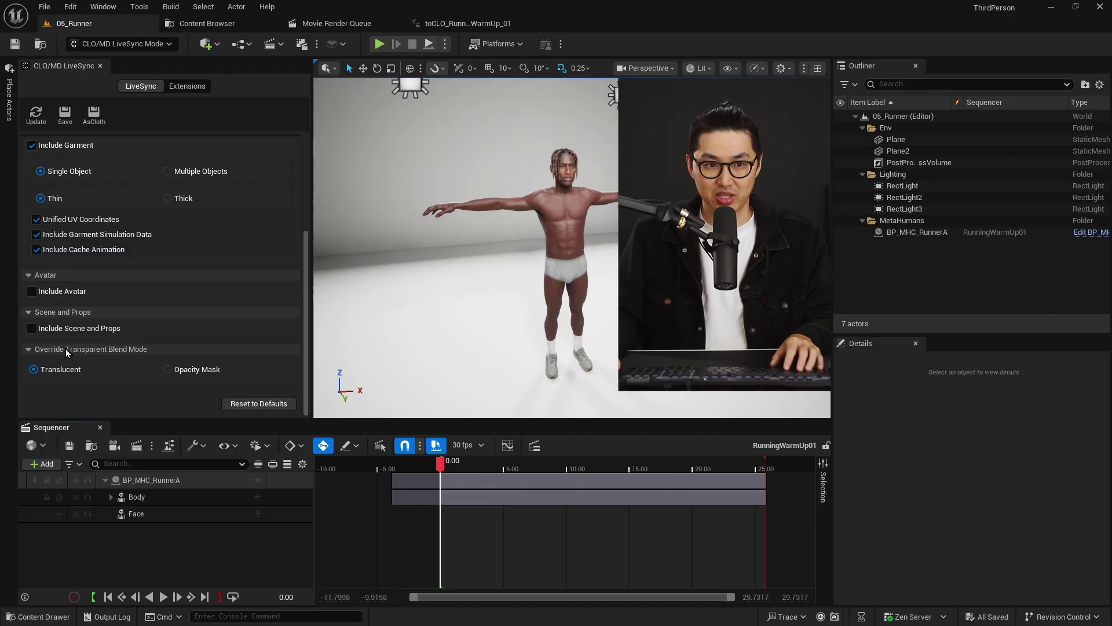
{"action": "scroll", "coordinate": [116, 307], "scroll_direction": "up", "scroll_amount": 6}
{"action": "scroll", "coordinate": [132, 304], "scroll_direction": "down", "scroll_amount": 6}
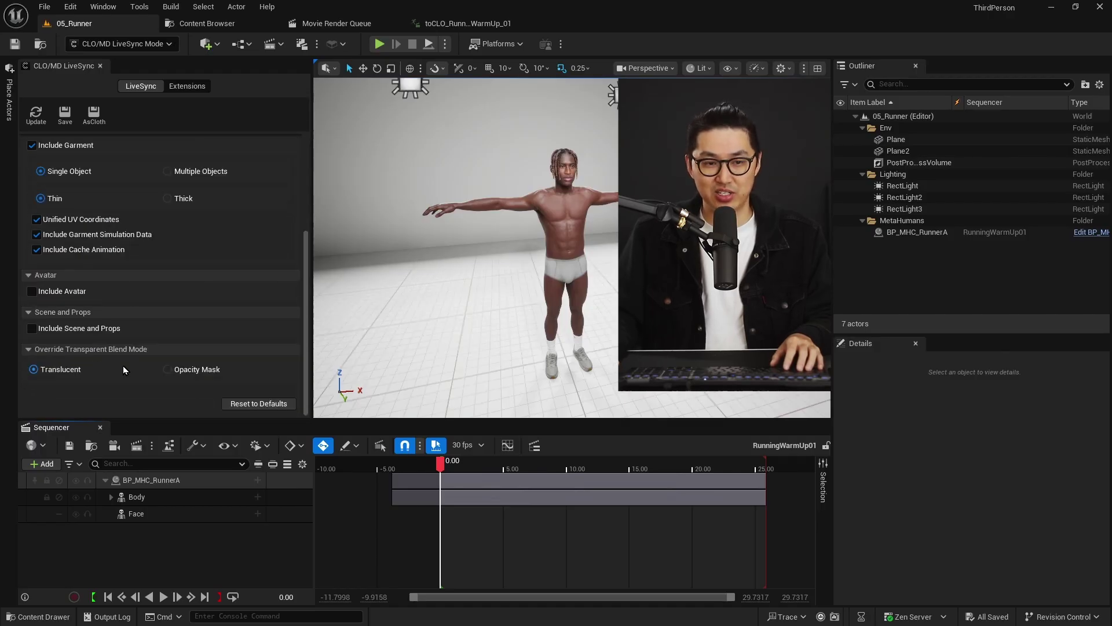
{"action": "scroll", "coordinate": [148, 352], "scroll_direction": "up", "scroll_amount": 9}
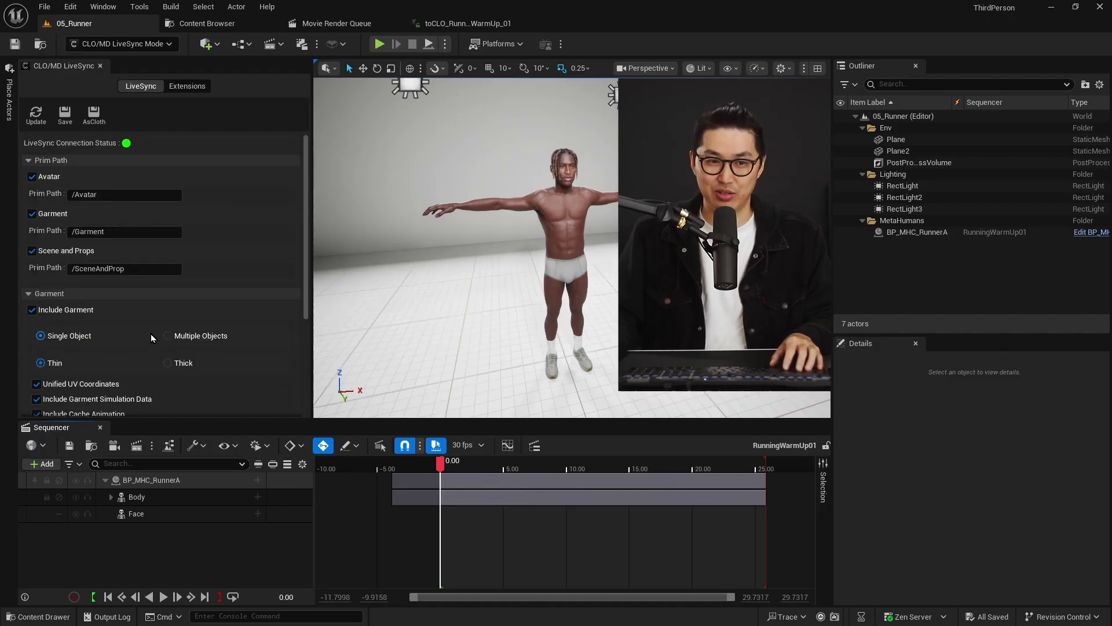
{"action": "left_click", "coordinate": [36, 114]}
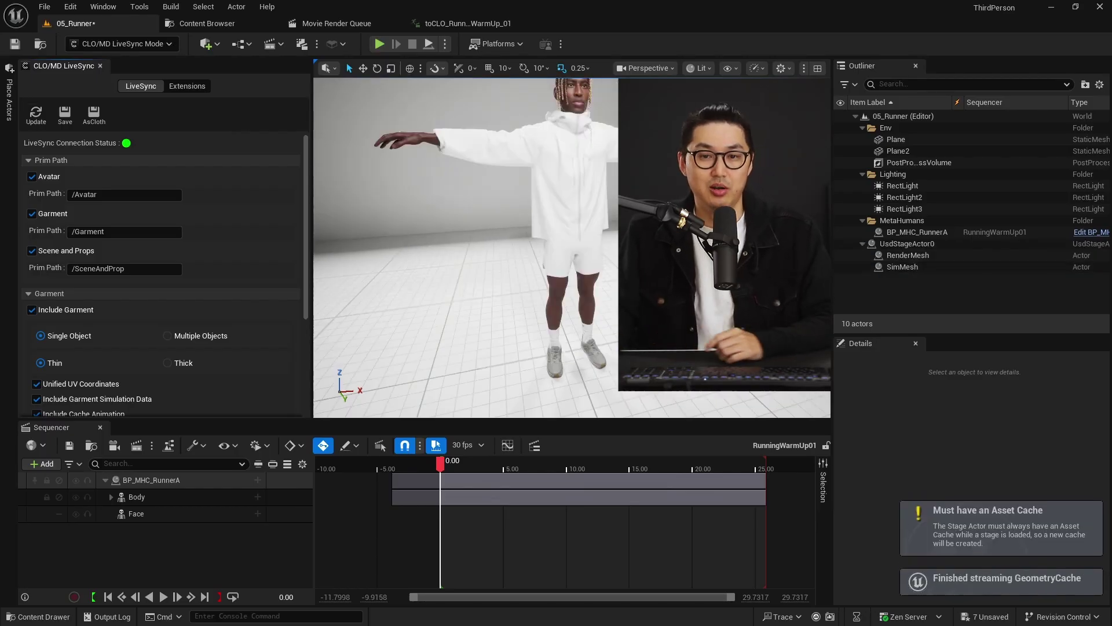
{"action": "right_click_drag", "start_coordinate": [463, 249], "coordinate": [481, 227]}
{"action": "scroll", "coordinate": [572, 247], "scroll_direction": "down", "scroll_amount": 2}
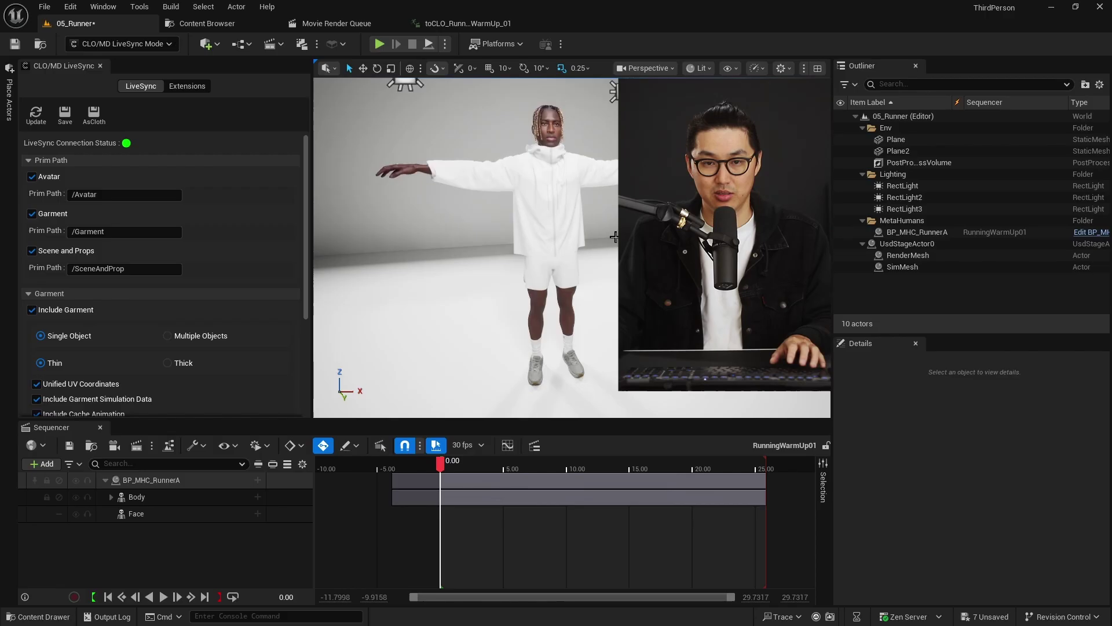
{"action": "scroll", "coordinate": [572, 248], "scroll_direction": "up", "scroll_amount": 1}
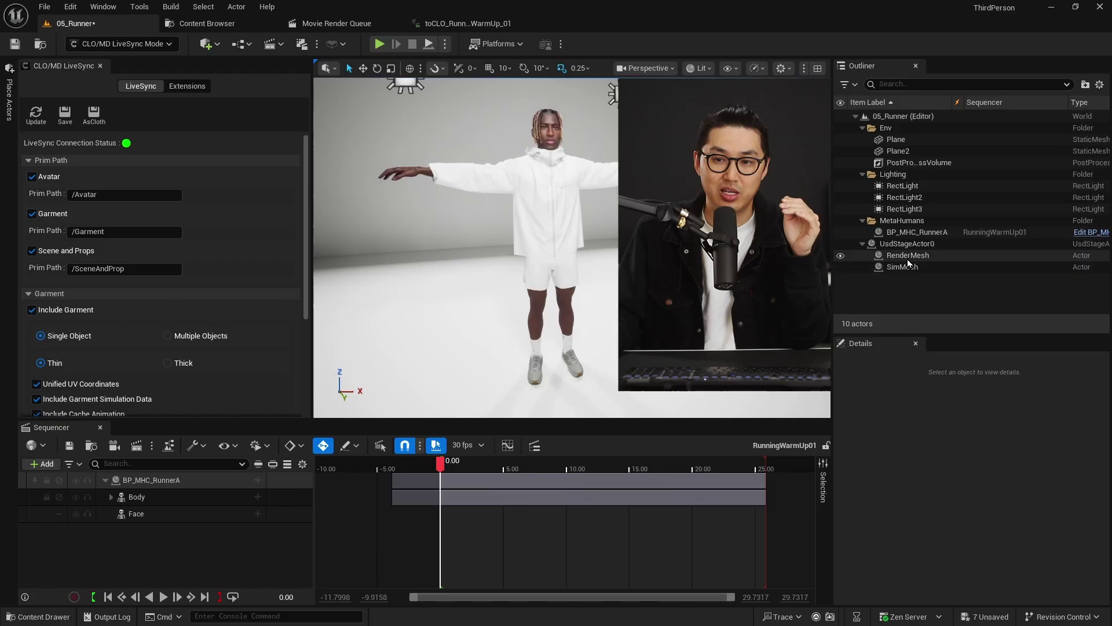
- Save the imported USD garment assets to the RunningWarmUp_01 folder inside Content/CLO
{"action": "left_click", "coordinate": [64, 115]}
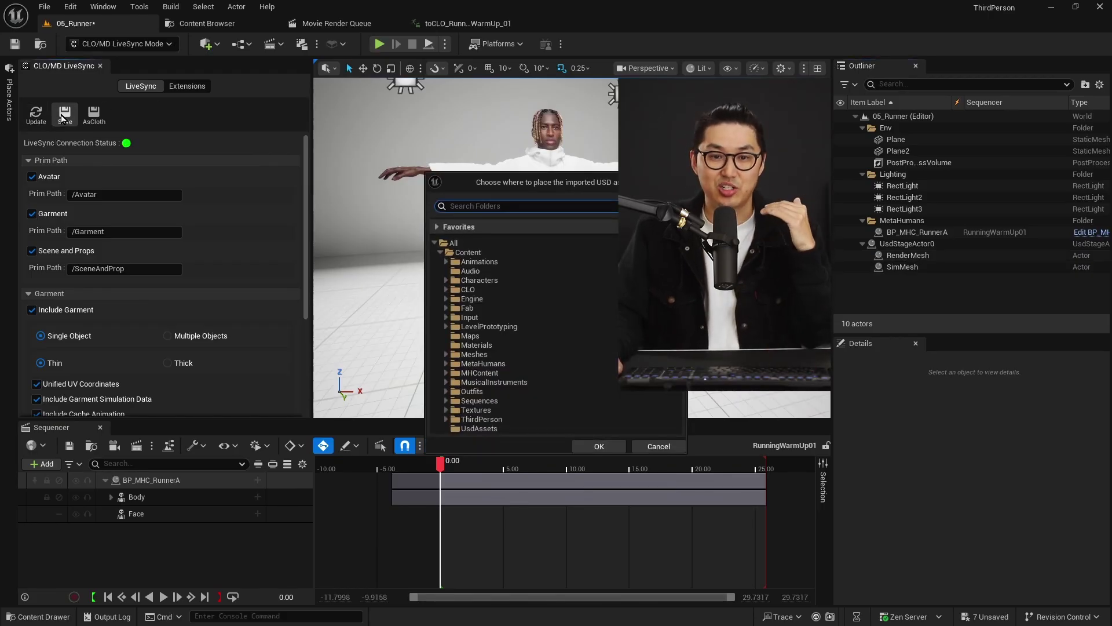
{"action": "left_click", "coordinate": [468, 289]}
{"action": "left_click", "coordinate": [446, 289]}
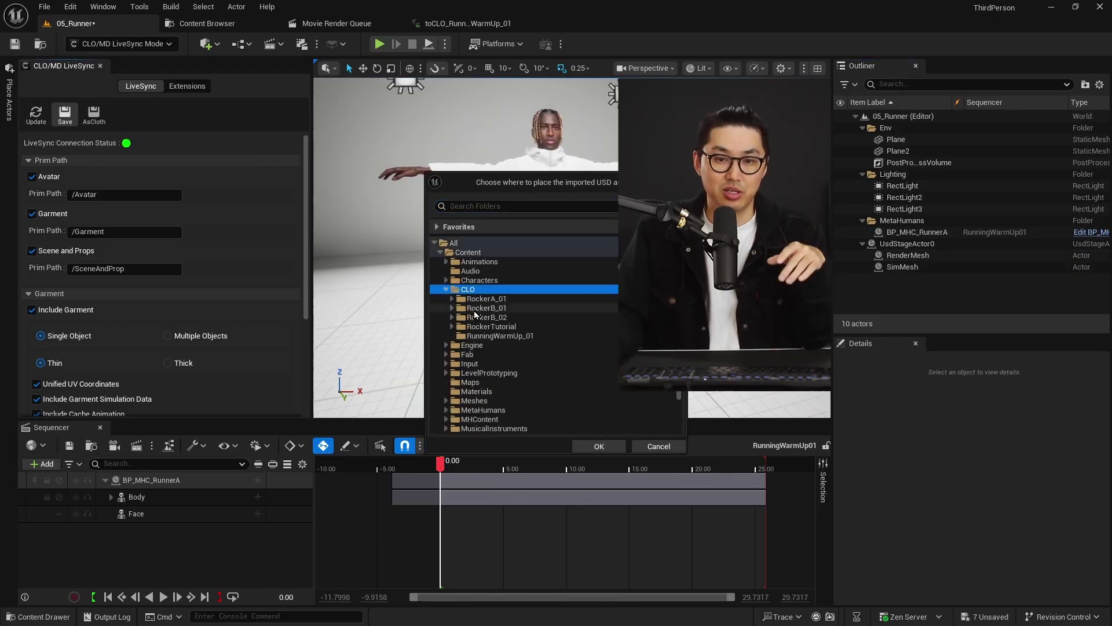
{"action": "left_click", "coordinate": [502, 337]}
{"action": "left_click", "coordinate": [596, 445]}
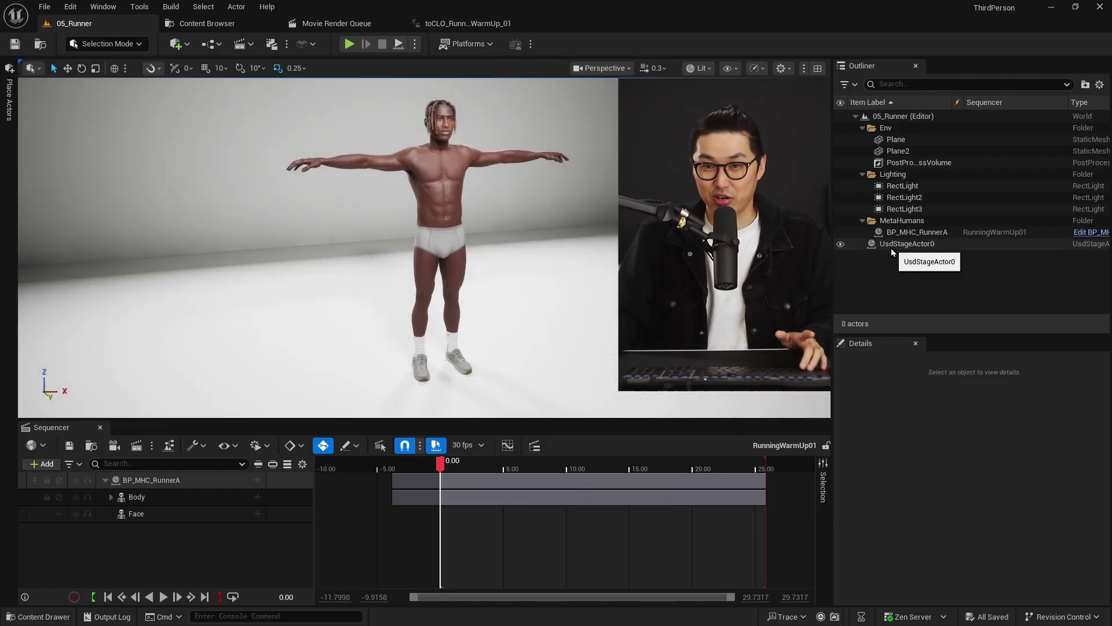
- Delete UsdStageActor0 from the level and save
{"action": "left_click", "coordinate": [904, 245]}
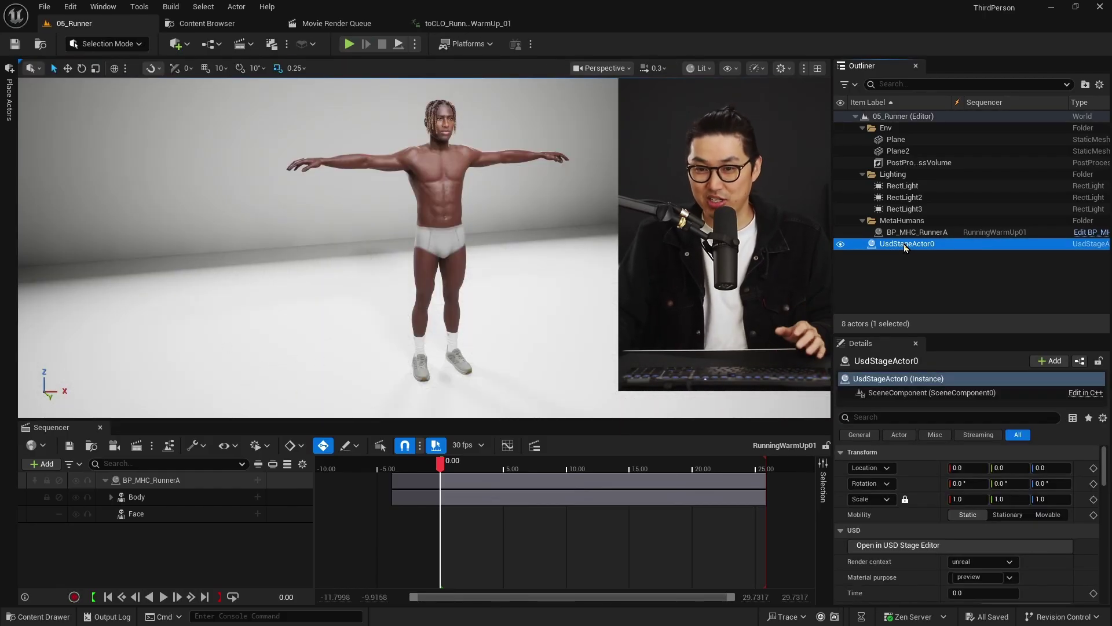
{"action": "key", "text": "Delete"}
{"action": "key", "text": "ctrl+s"}
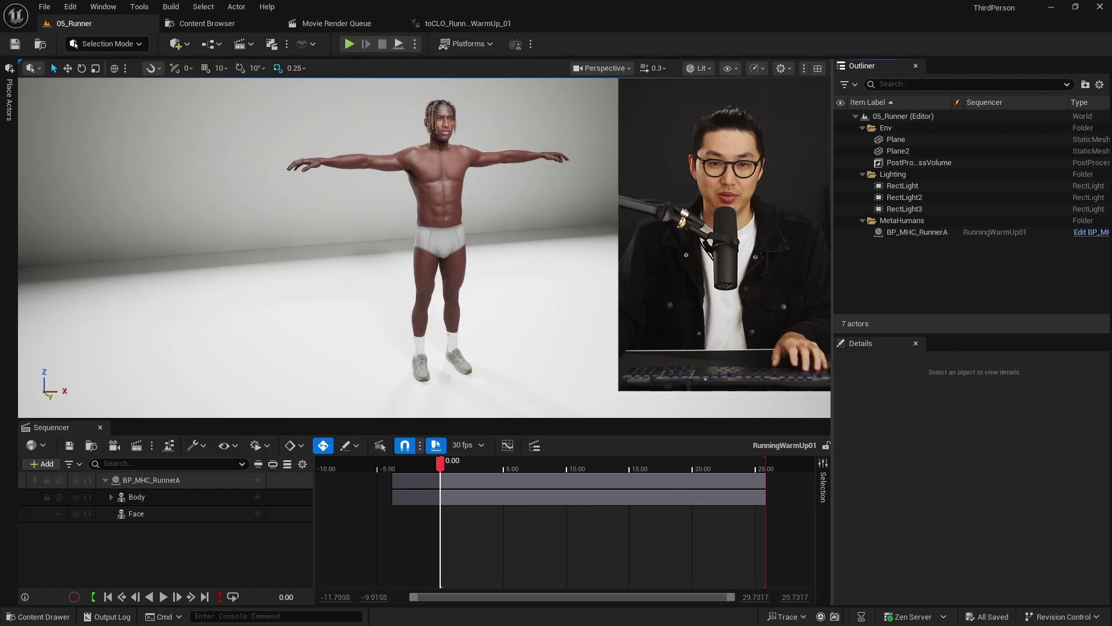
- Place the RenderMesh geometry cache from CLO/RunningWarmUp_01/RunningWarmUp_01/GeometryCaches into the scene
{"action": "left_click", "coordinate": [38, 616]}
{"action": "scroll", "coordinate": [78, 512], "scroll_direction": "up", "scroll_amount": 3}
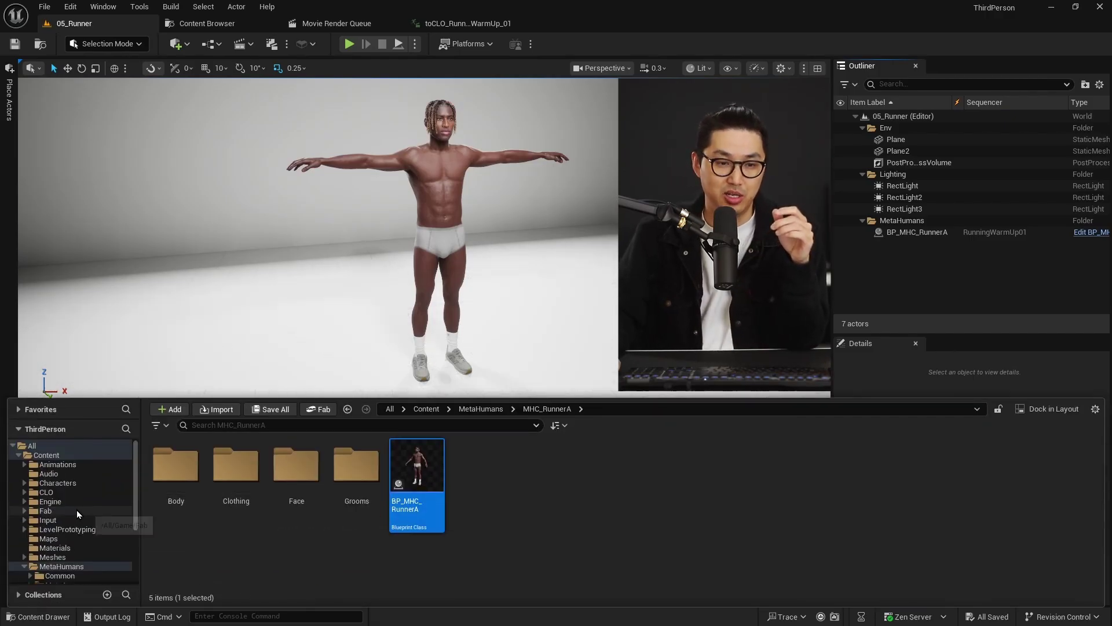
{"action": "left_click", "coordinate": [65, 496]}
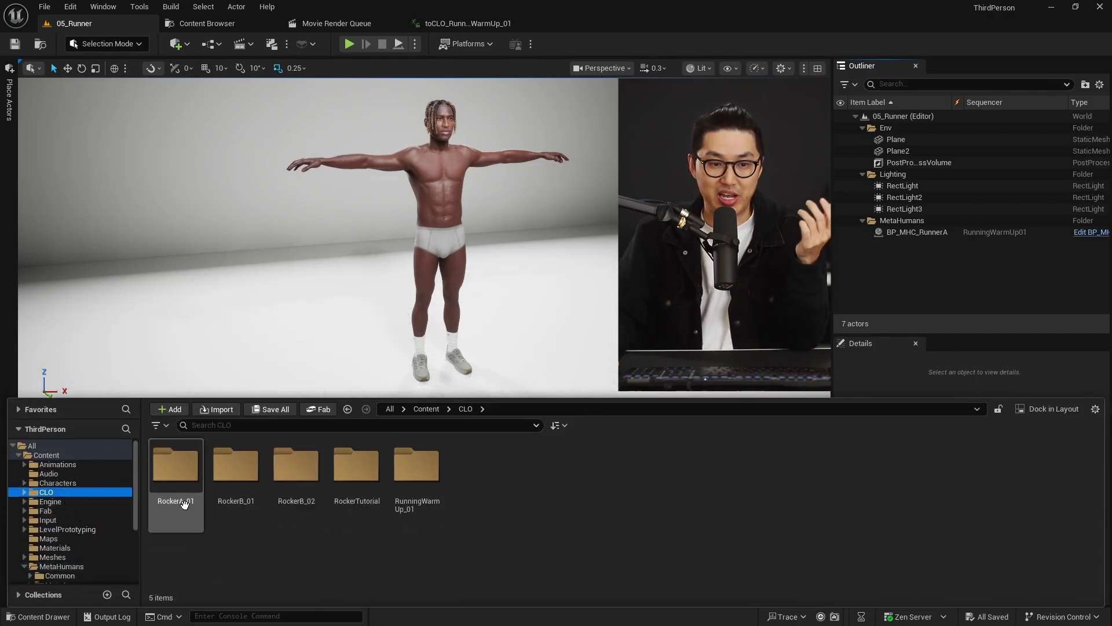
{"action": "double_click", "coordinate": [416, 472]}
{"action": "double_click", "coordinate": [176, 466]}
{"action": "double_click", "coordinate": [175, 467]}
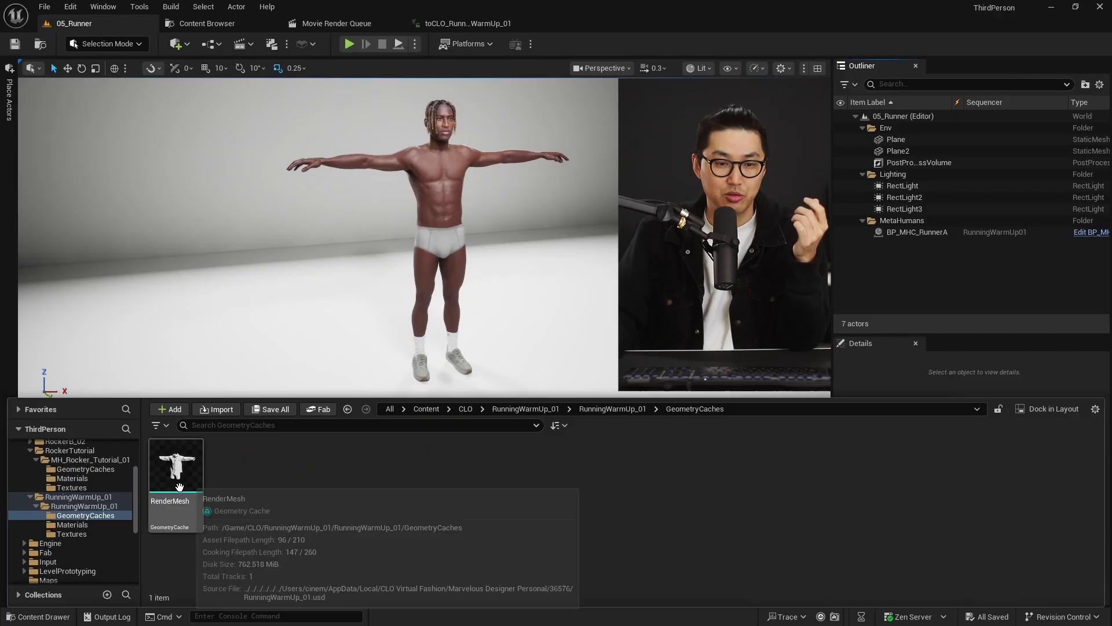
{"action": "left_click_drag", "start_coordinate": [175, 482], "coordinate": [408, 342]}
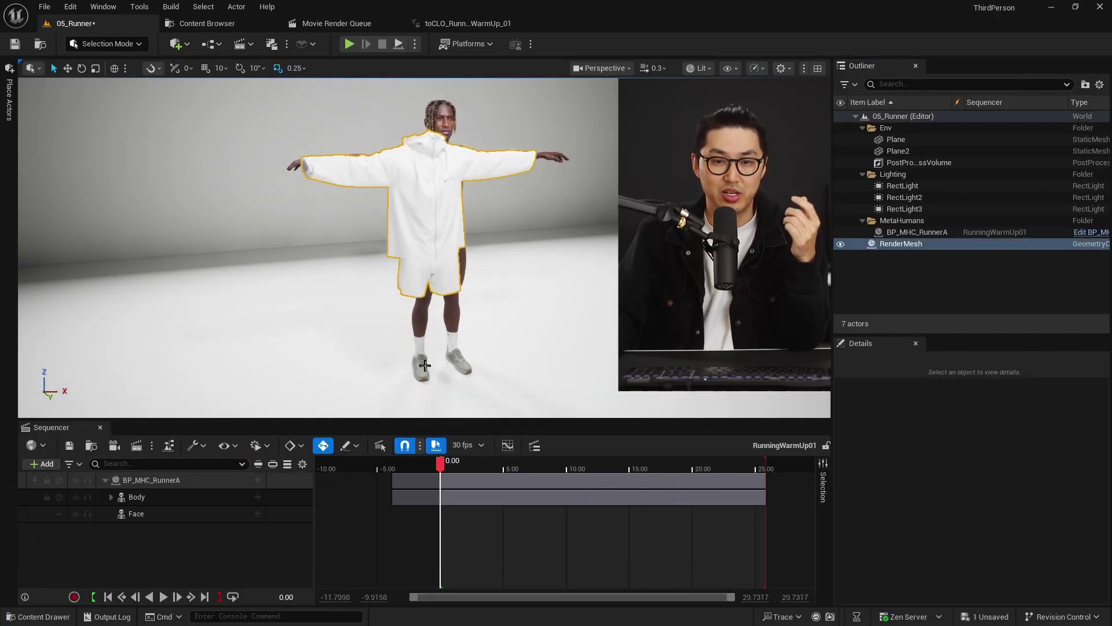
- Parent RenderMesh to BP_MHC_RunnerA and set its location to 0, 0, 0 so that the garment fits the MetaHuman
{"action": "left_click", "coordinate": [911, 246]}
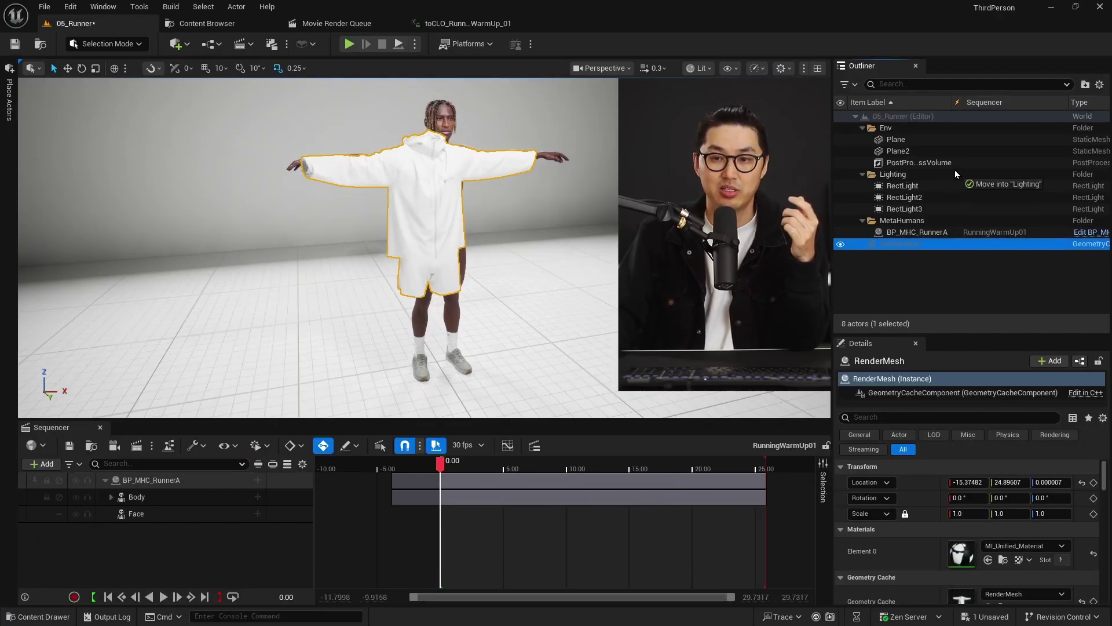
{"action": "left_click_drag", "start_coordinate": [931, 233], "coordinate": [918, 234]}
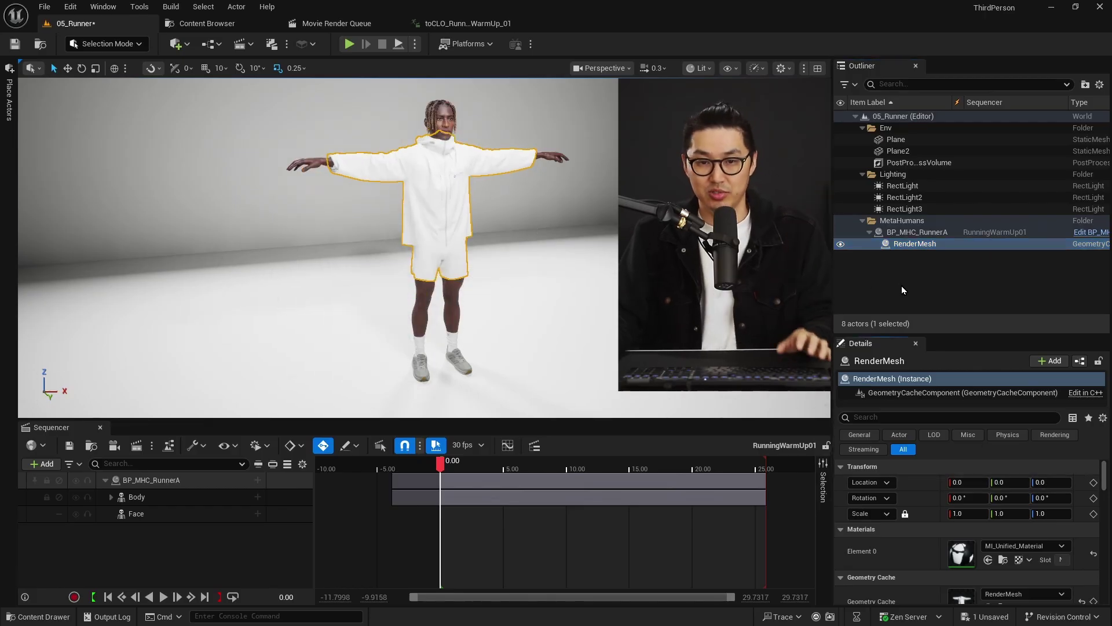
{"action": "key", "text": "Escape"}
- Add RenderMesh to the RunningWarmUp01 sequence with a Geometry Cache track and scrub the timeline to check the garment animation
{"action": "left_click", "coordinate": [909, 245]}
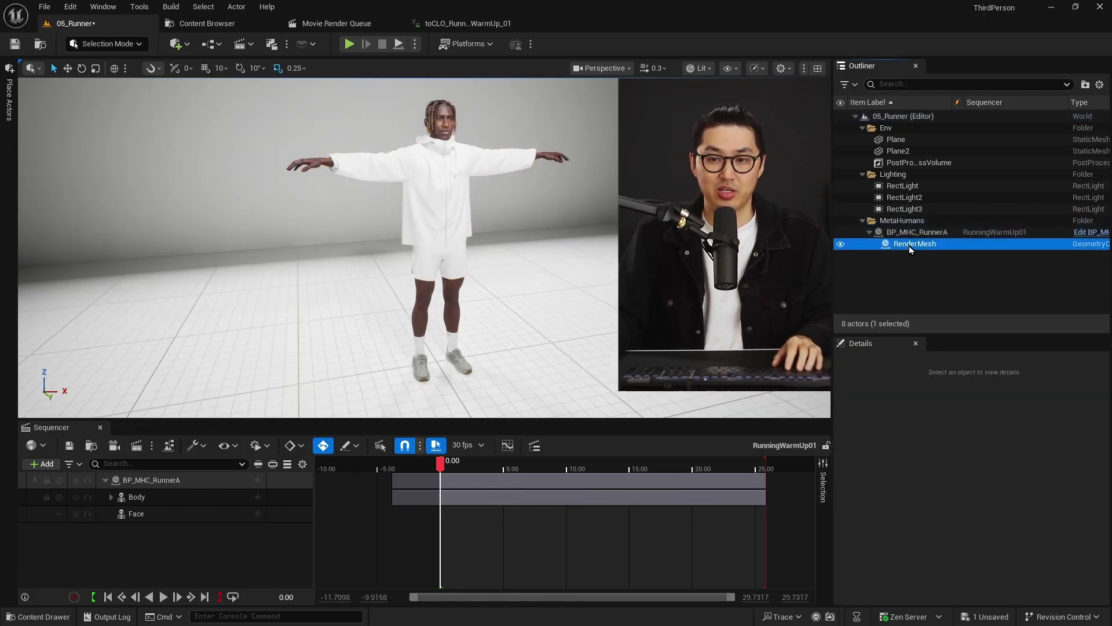
{"action": "left_click_drag", "start_coordinate": [906, 246], "coordinate": [357, 459]}
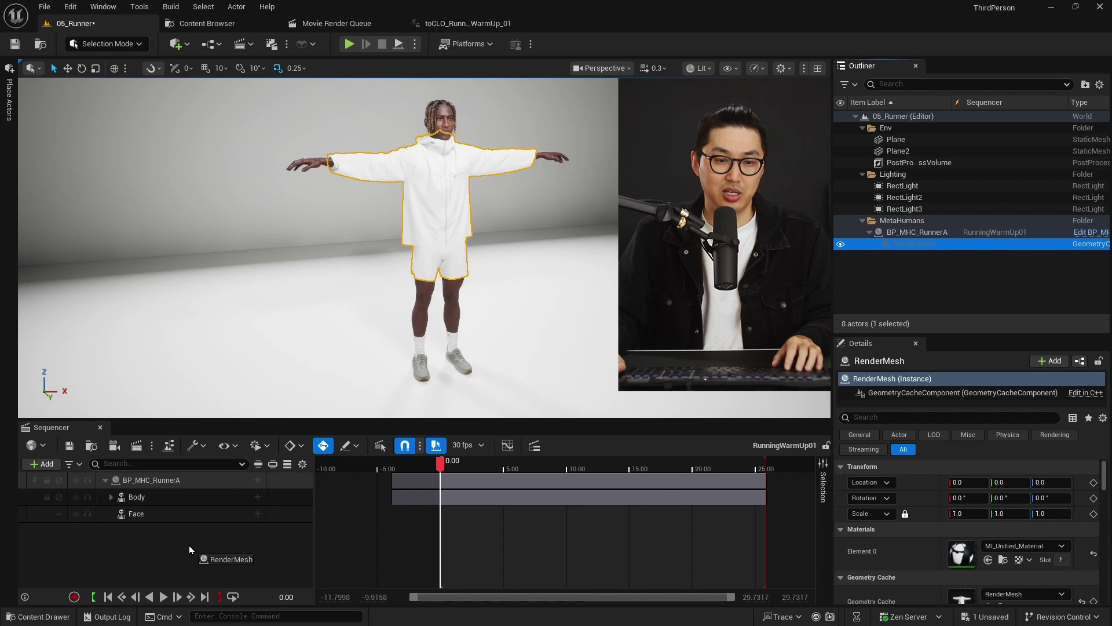
{"action": "left_click_drag", "start_coordinate": [189, 544], "coordinate": [193, 543]}
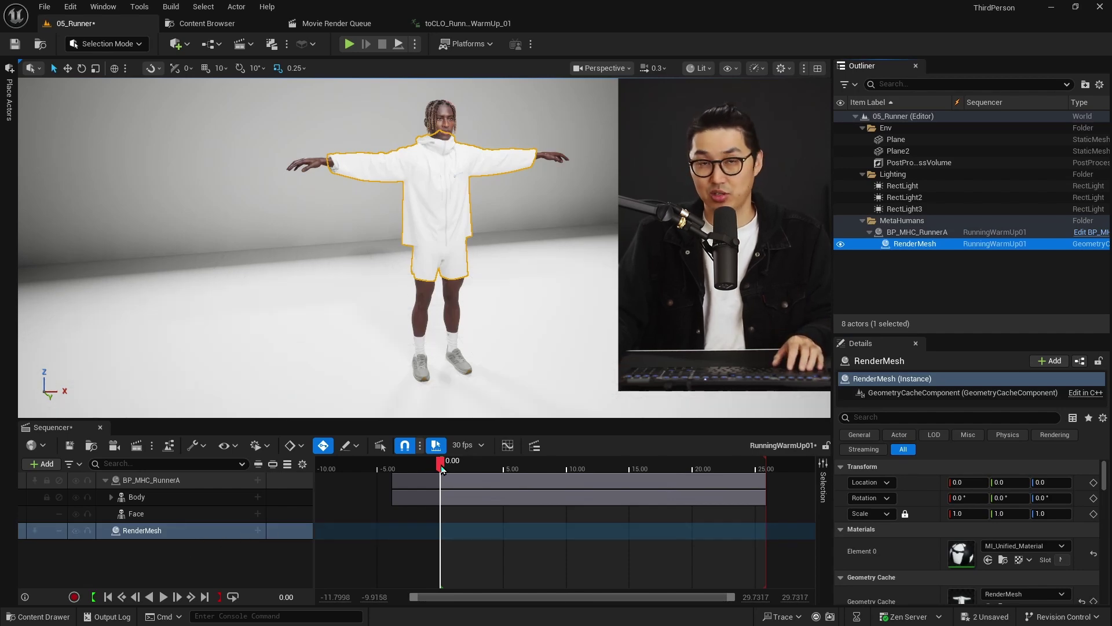
{"action": "left_click", "coordinate": [257, 530]}
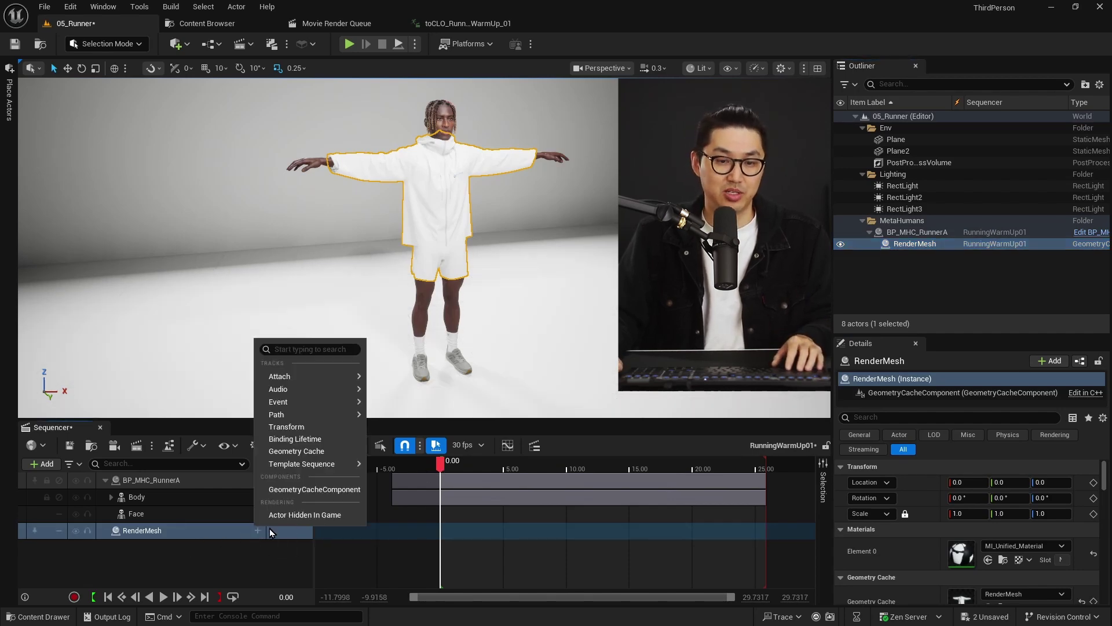
{"action": "left_click", "coordinate": [324, 455]}
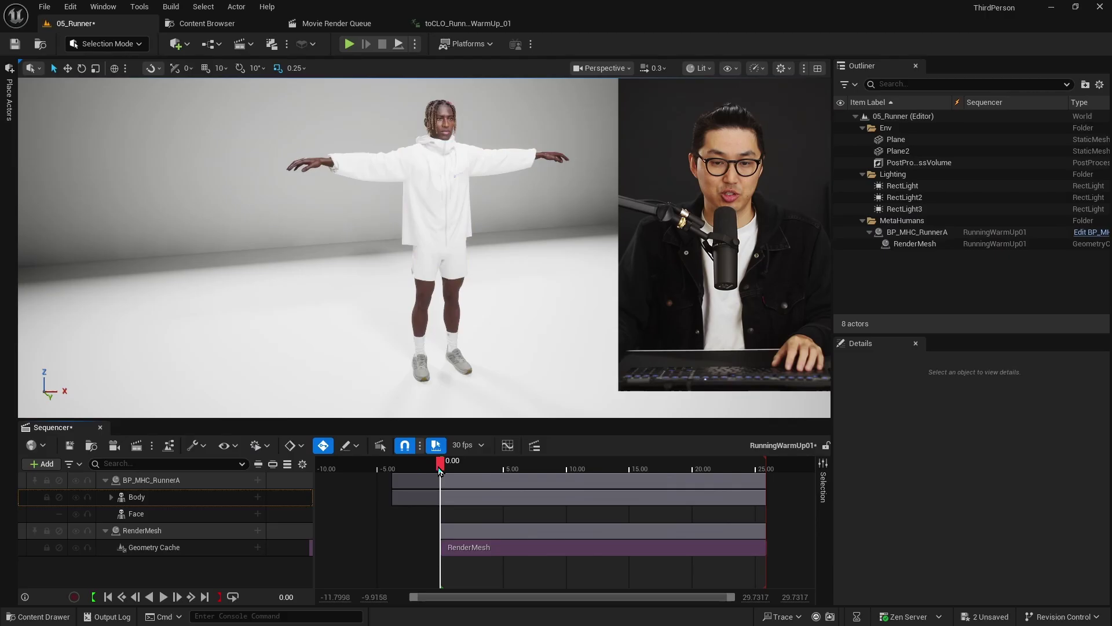
{"action": "left_click_drag", "start_coordinate": [441, 463], "coordinate": [566, 464]}
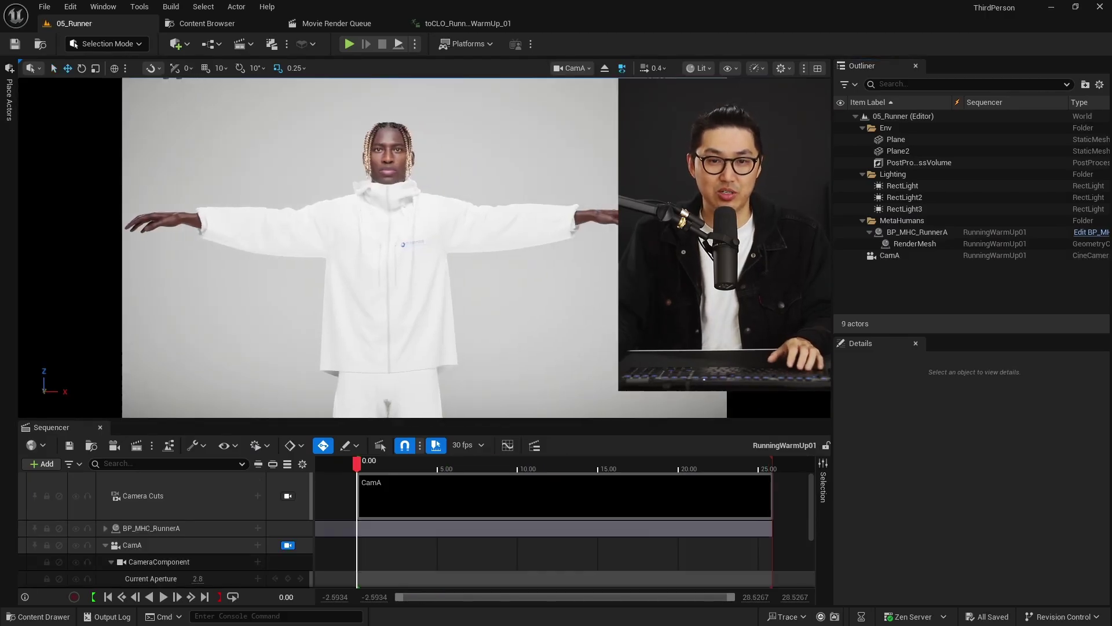
- Play and scrub the sequence through CamA to check how the garment follows the runner, and save the sequence
{"action": "key", "text": "space"}
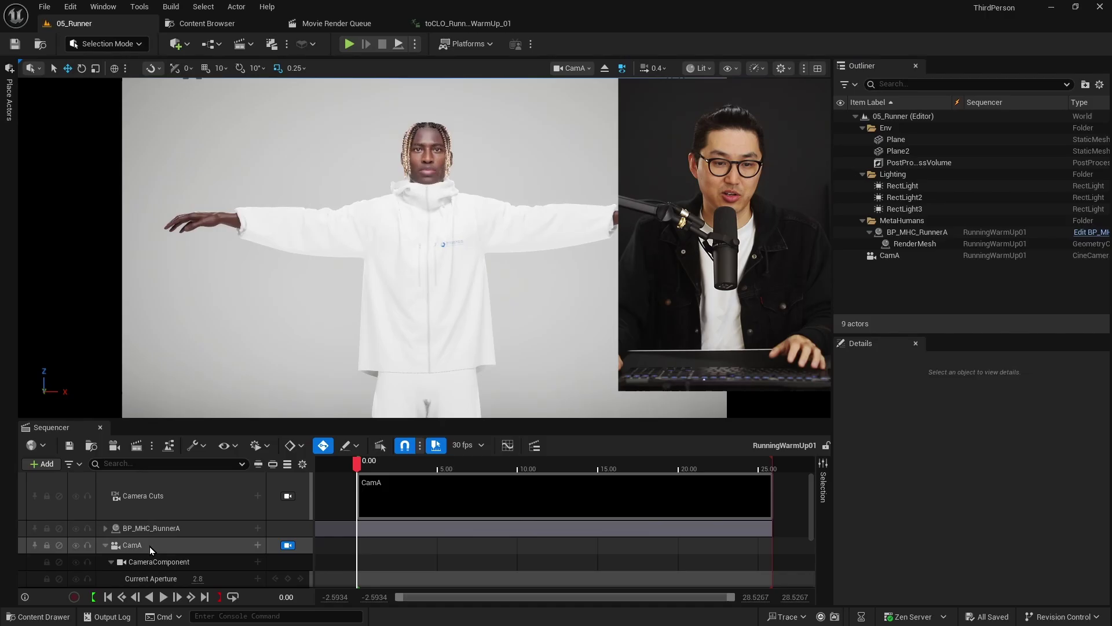
{"action": "left_click", "coordinate": [105, 546]}
{"action": "left_click_drag", "start_coordinate": [356, 463], "coordinate": [643, 472]}
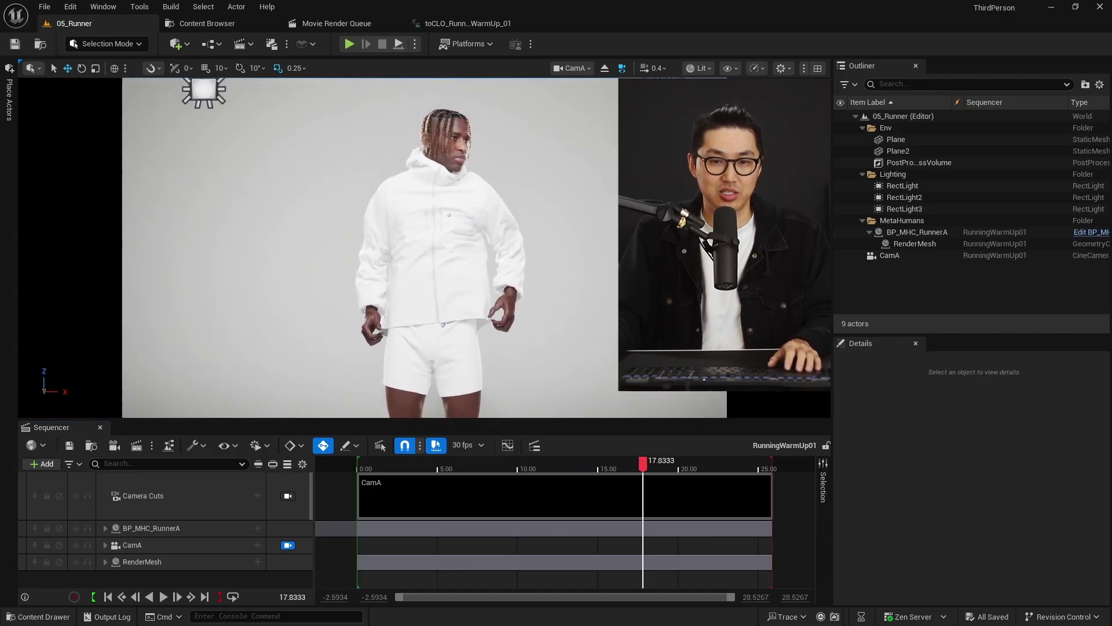
{"action": "left_click_drag", "start_coordinate": [641, 463], "coordinate": [619, 470]}
{"action": "key", "text": "space"}
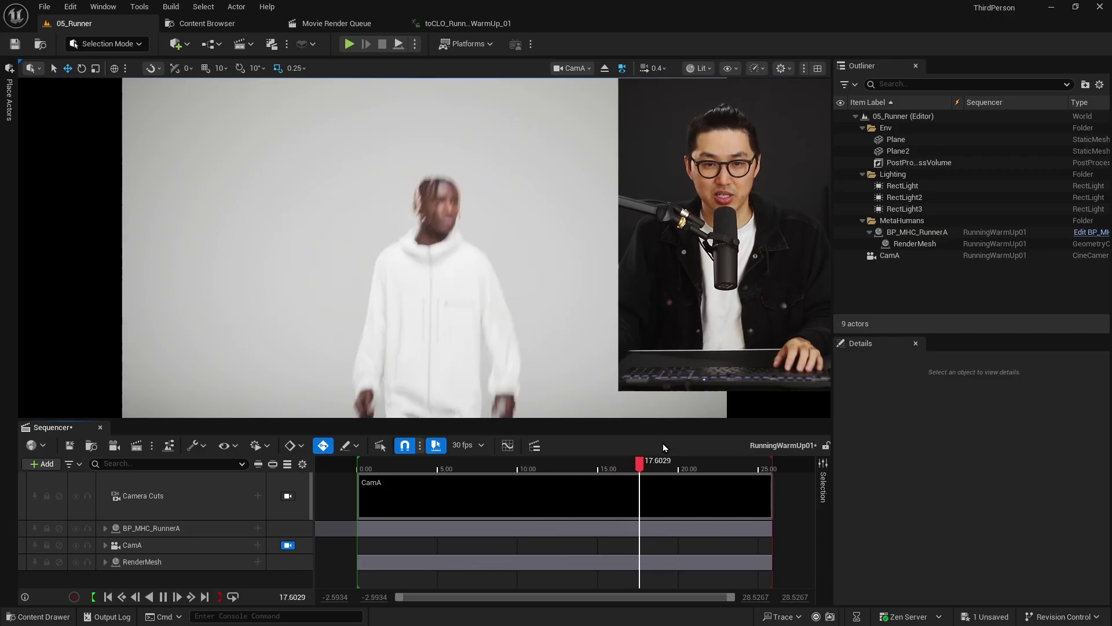
{"action": "key", "text": "space"}
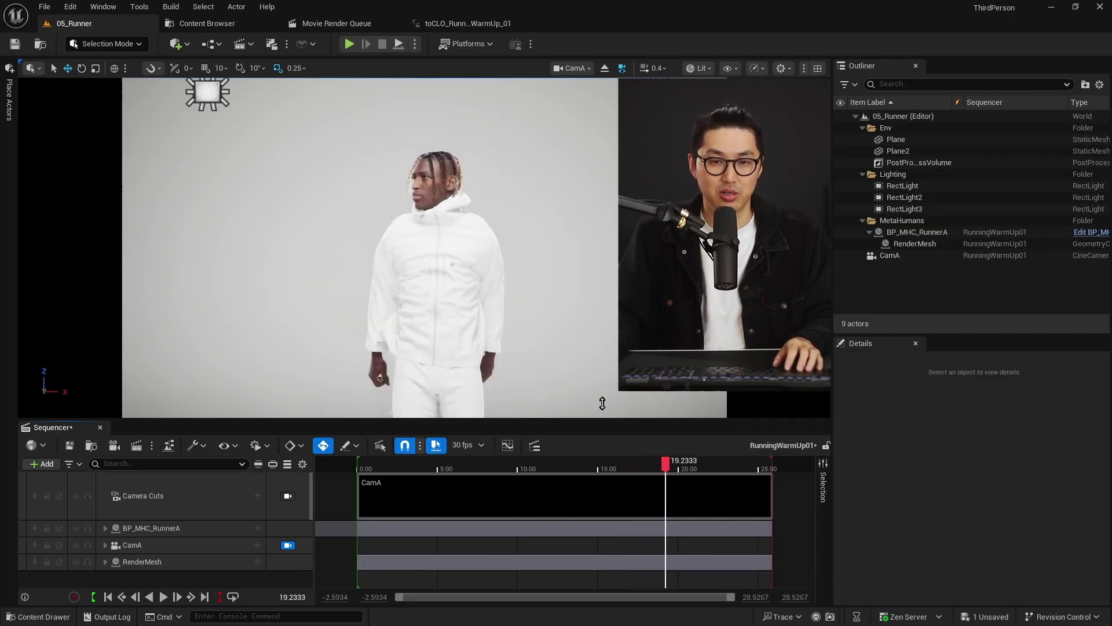
{"action": "key", "text": "ctrl+s"}
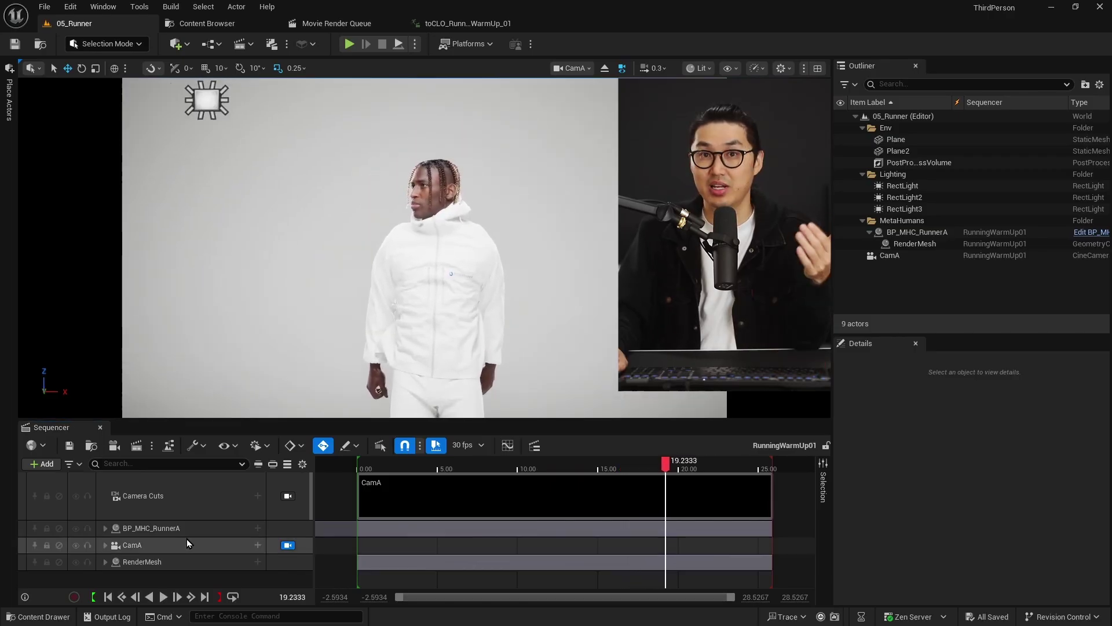
{"action": "left_click", "coordinate": [556, 464]}
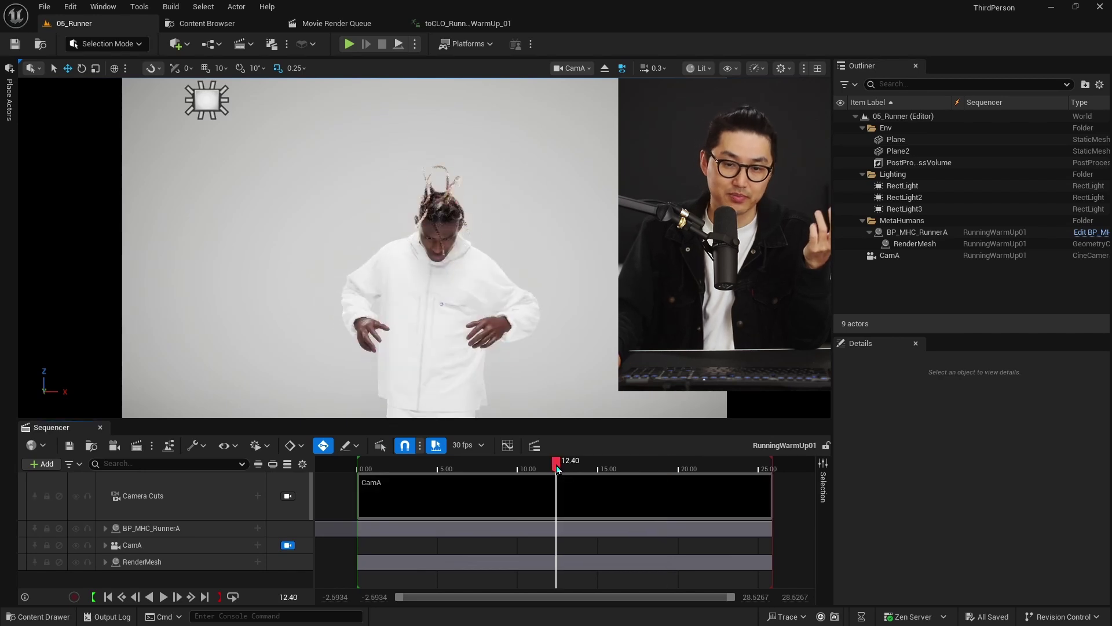
- Return to the start of the RunningWarmUp01 sequence, add a Time Dilation track and set its value to 0.5
{"action": "key", "text": "Up"}
{"action": "left_click", "coordinate": [46, 465]}
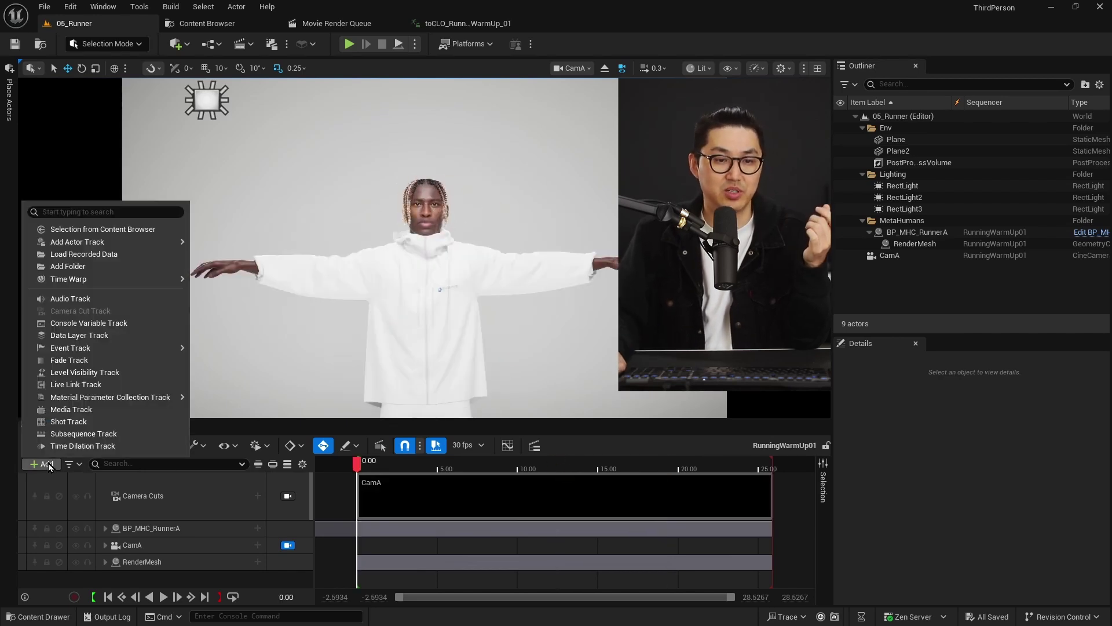
{"action": "left_click", "coordinate": [84, 446]}
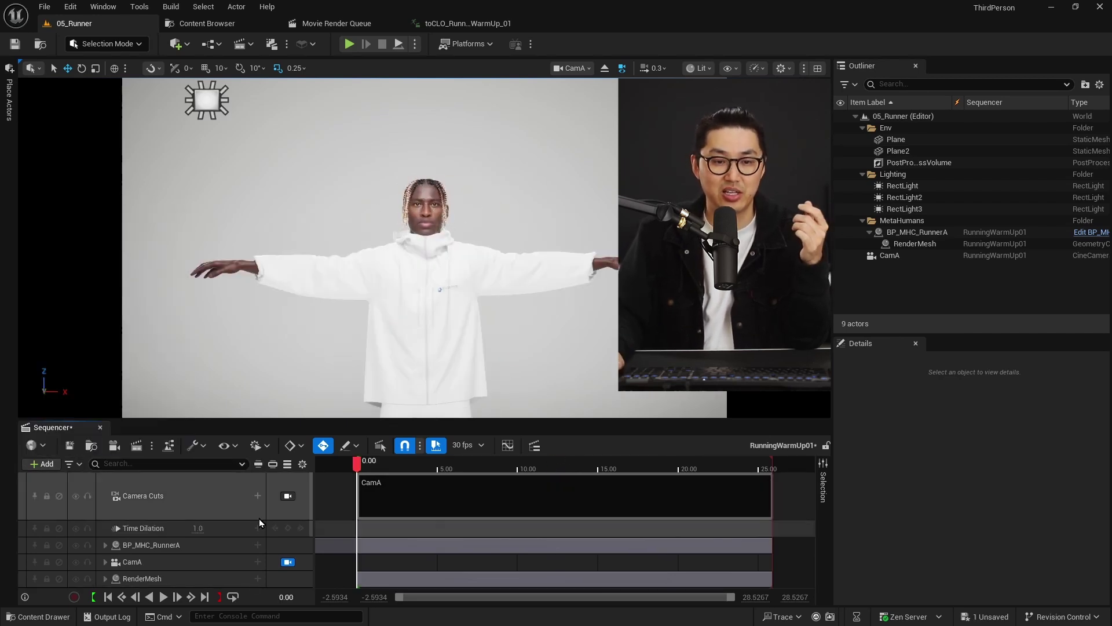
{"action": "left_click", "coordinate": [199, 529]}
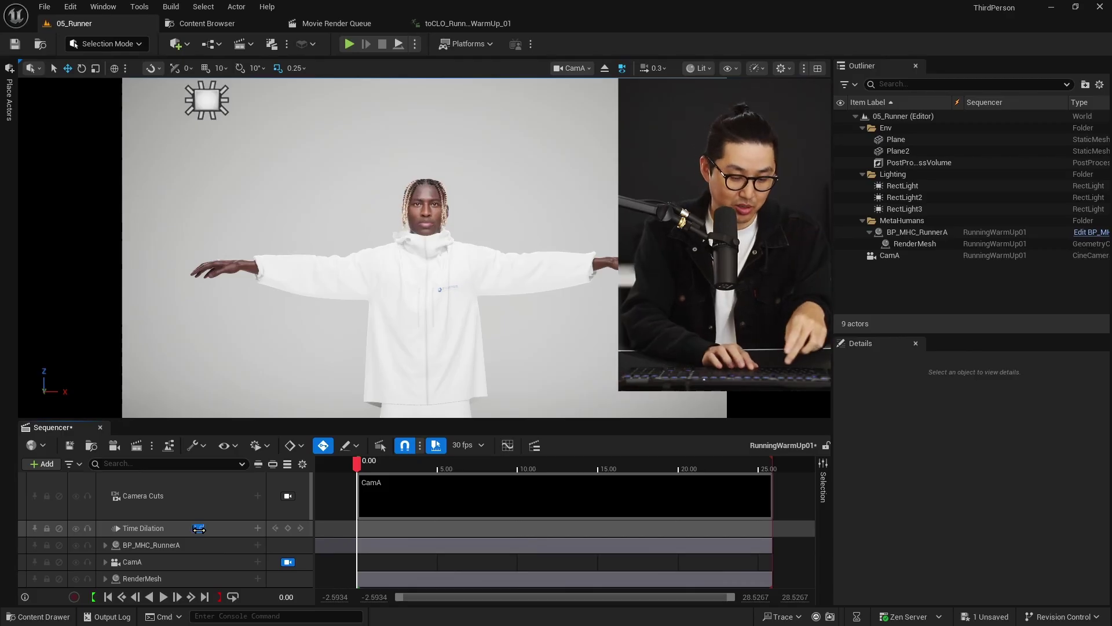
{"action": "type", "text": "0.5"}
{"action": "key", "text": "Return"}
- Scrub to about 16 seconds and play the sequence from there to check the half-speed slow motion of the runner and garment
{"action": "left_click", "coordinate": [503, 464]}
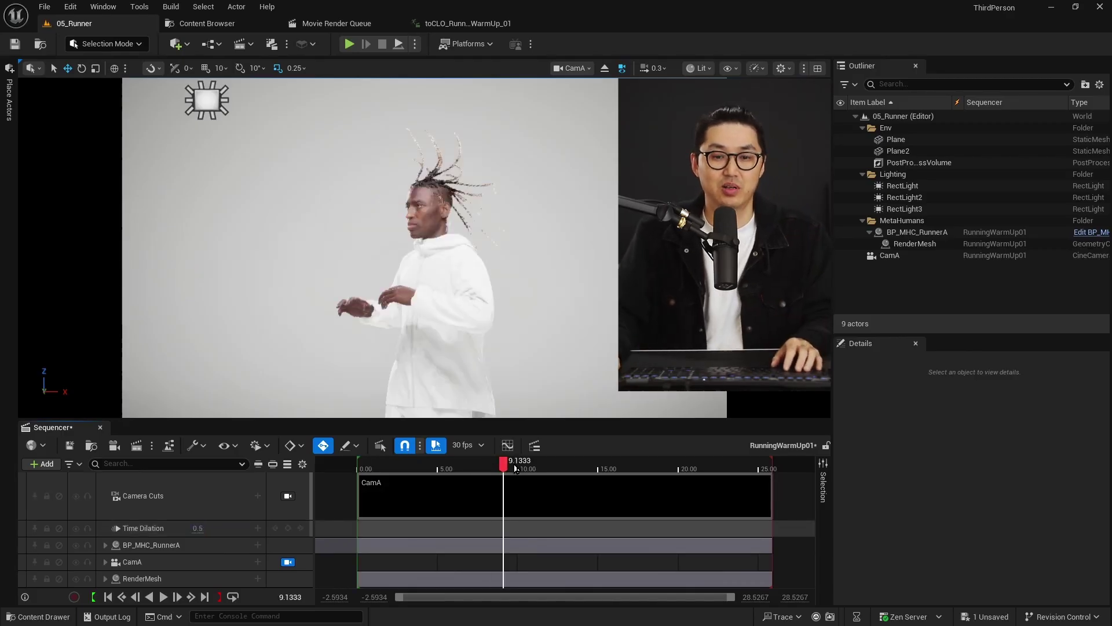
{"action": "left_click_drag", "start_coordinate": [585, 467], "coordinate": [615, 467]}
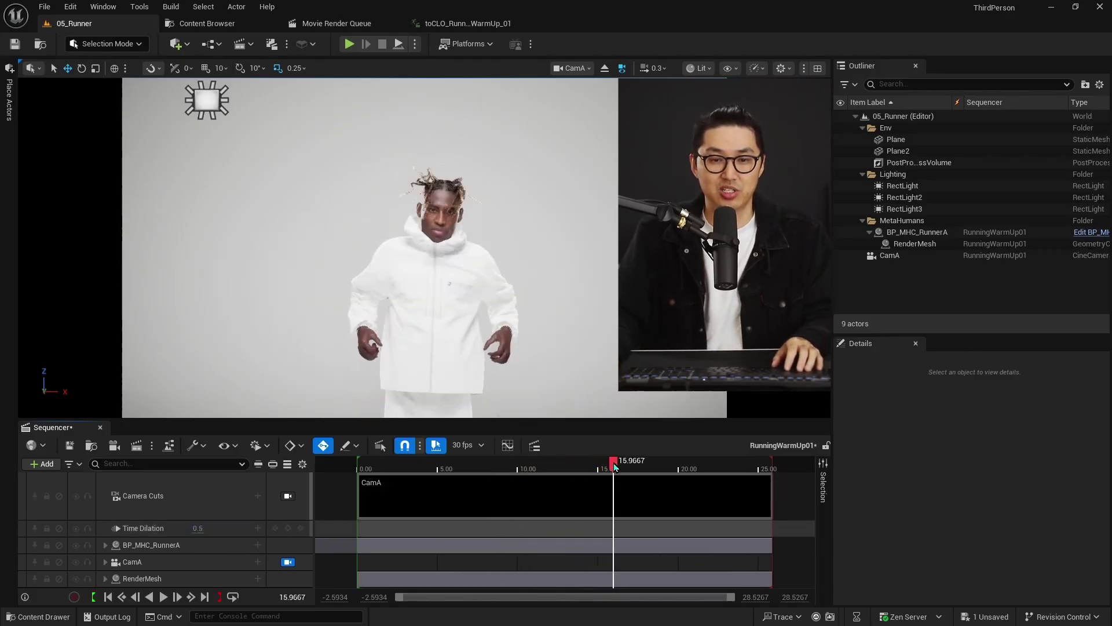
{"action": "key", "text": "space"}
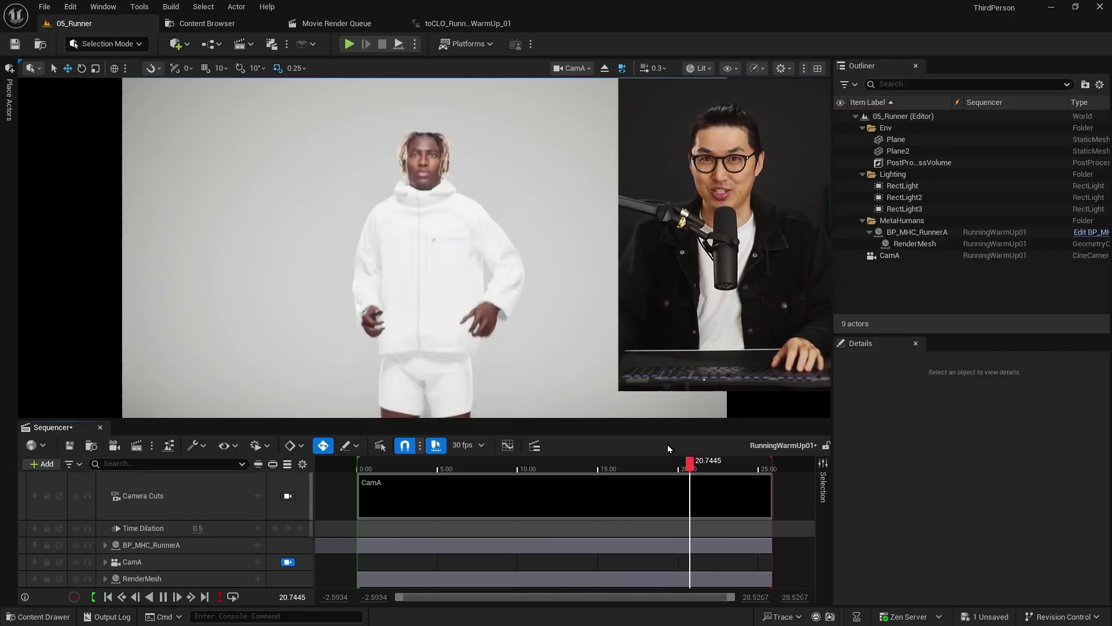
{"action": "key", "text": "space"}
- Set the time dilation to 0.25 and play the sequence from about 16 seconds to check the slower garment motion
{"action": "left_click_drag", "start_coordinate": [695, 467], "coordinate": [676, 466]}
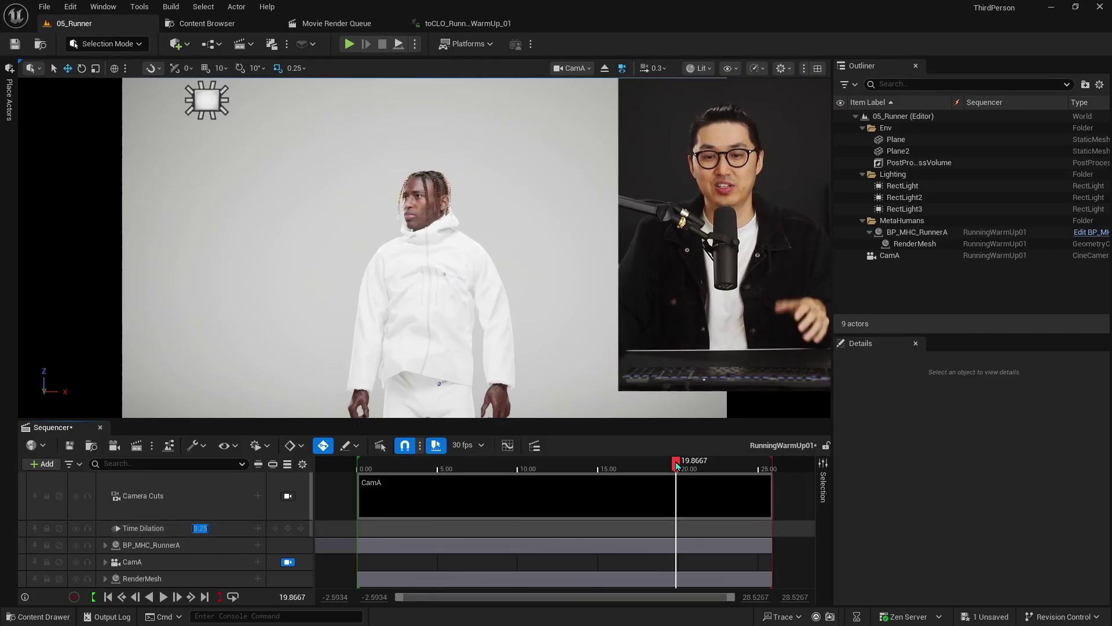
{"action": "left_click_drag", "start_coordinate": [677, 468], "coordinate": [632, 468]}
{"action": "left_click", "coordinate": [611, 469]}
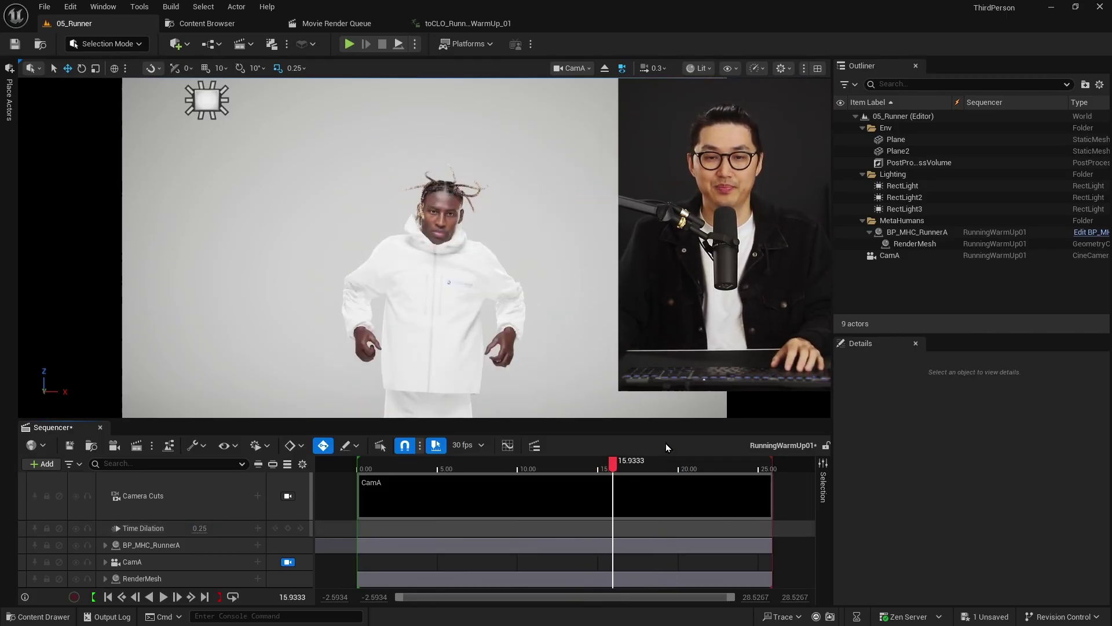
{"action": "key", "text": "space"}
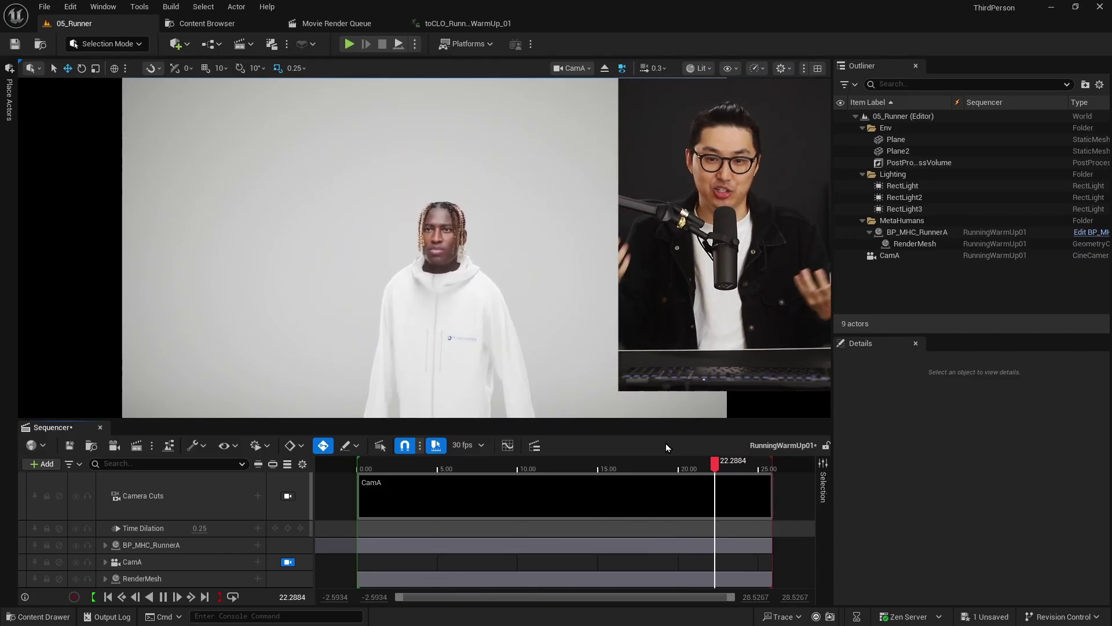
{"action": "key", "text": "space"}
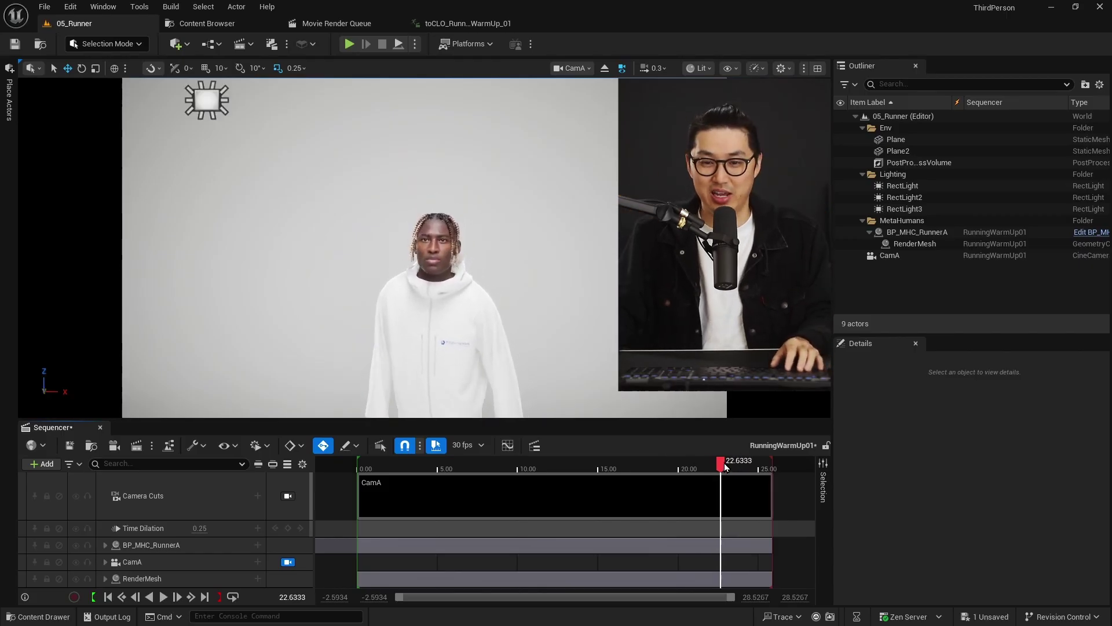